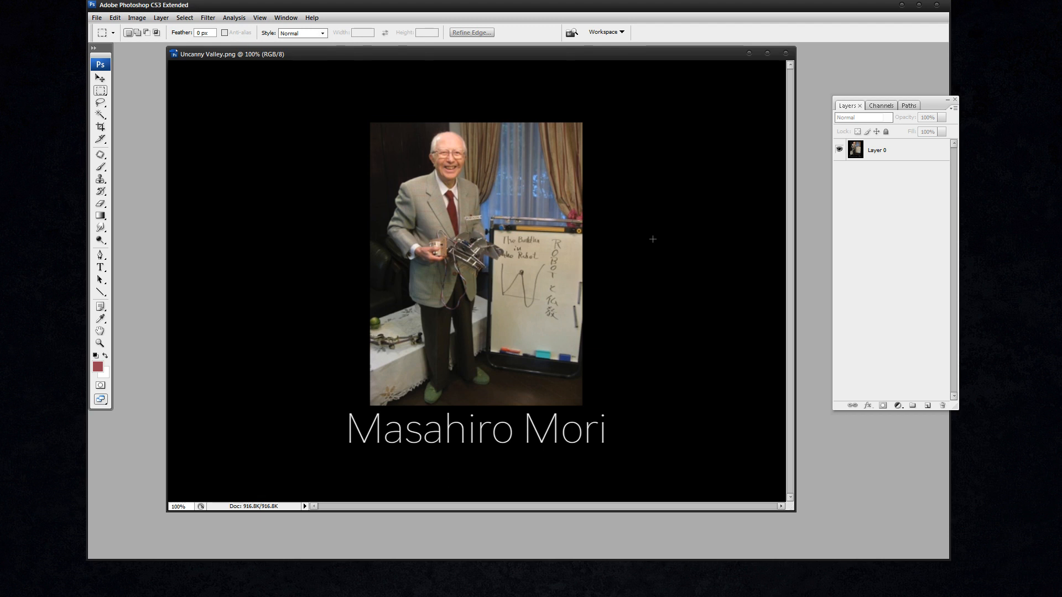
Select a rectangular area around the man's trouser leg and shoe nearest the whiteboard.
key("z")
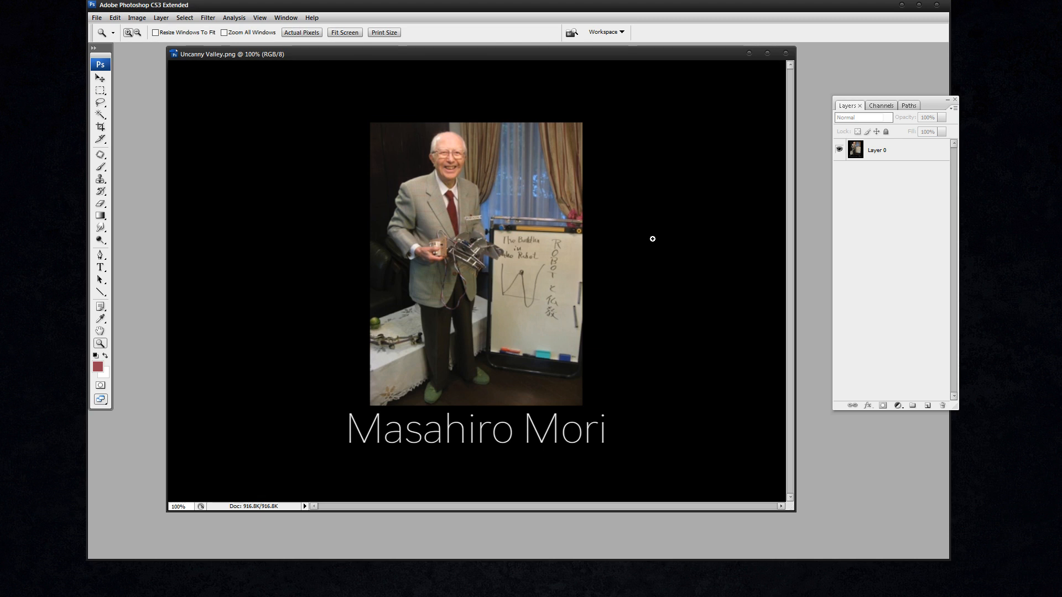
left_click(462, 378)
left_click(464, 376)
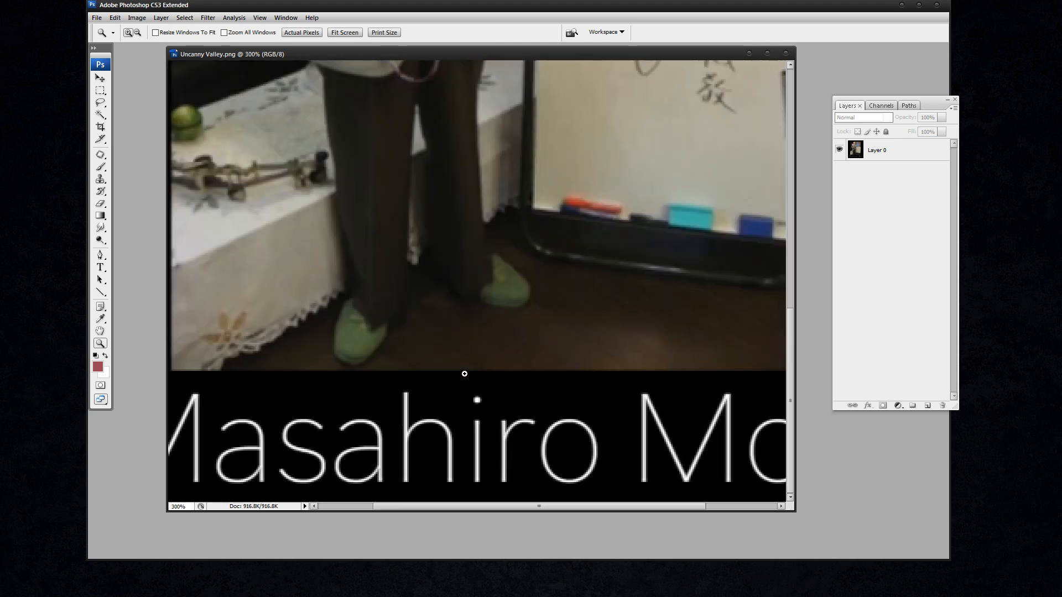
scroll(465, 374, "up", 3)
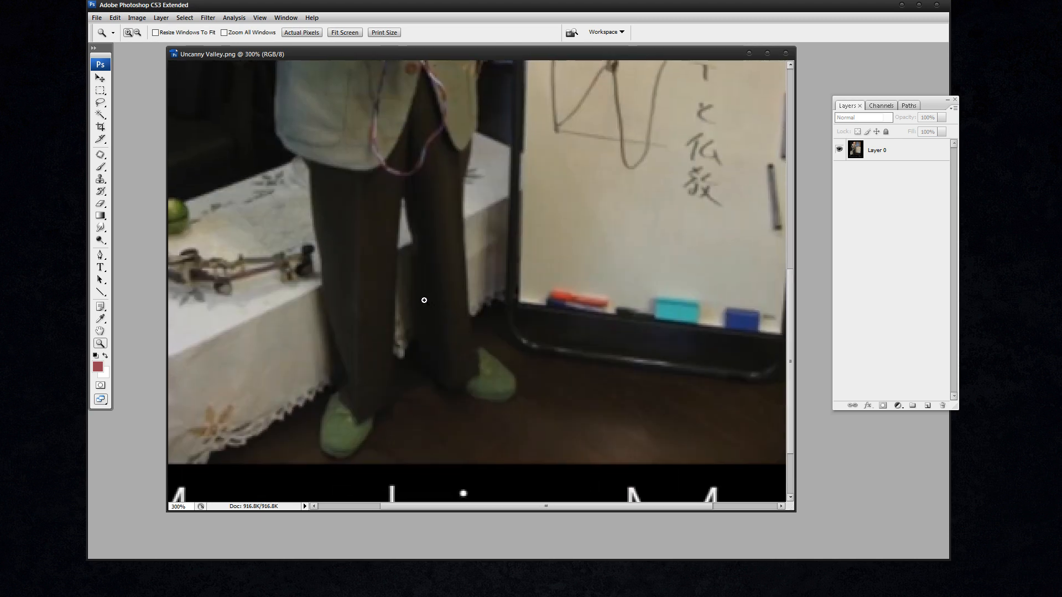
key("m")
left_click_drag(403, 160, 563, 433)
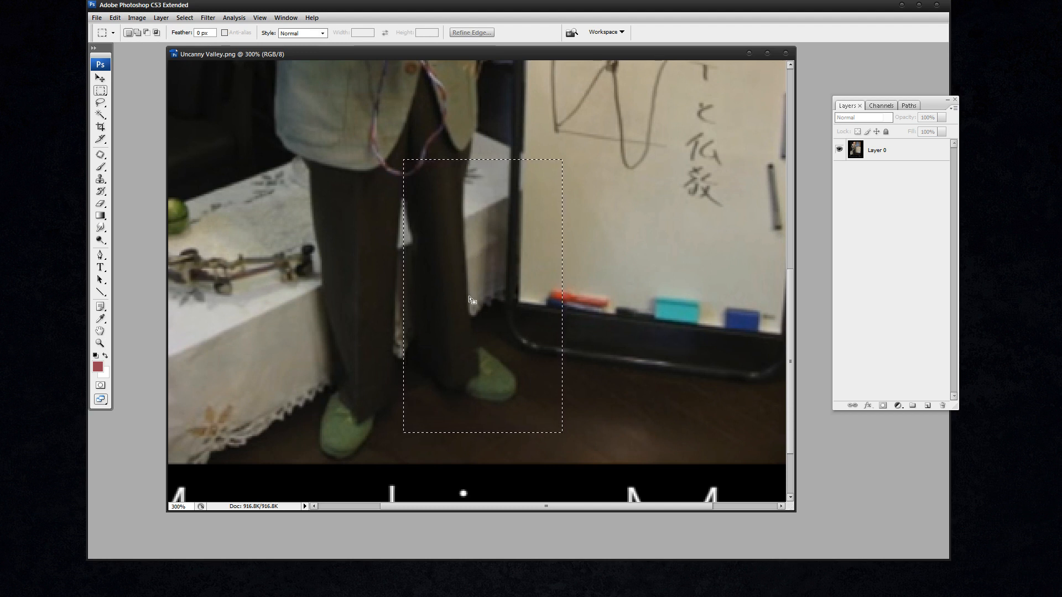
Copy the selected leg area to a new layer with Layer via Copy.
key("ctrl+j")
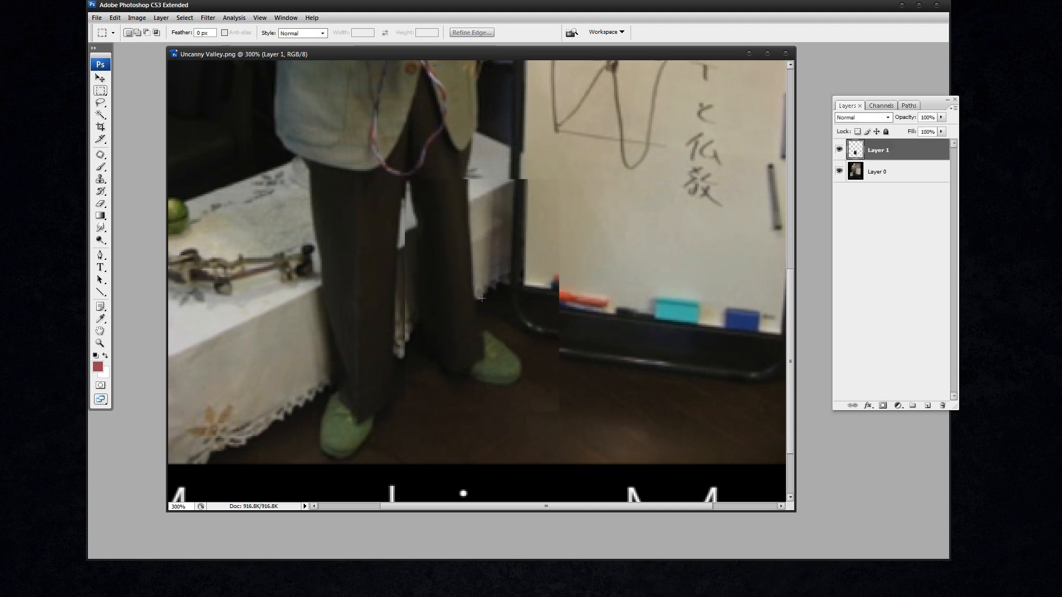
key("ctrl+z")
right_click(469, 288)
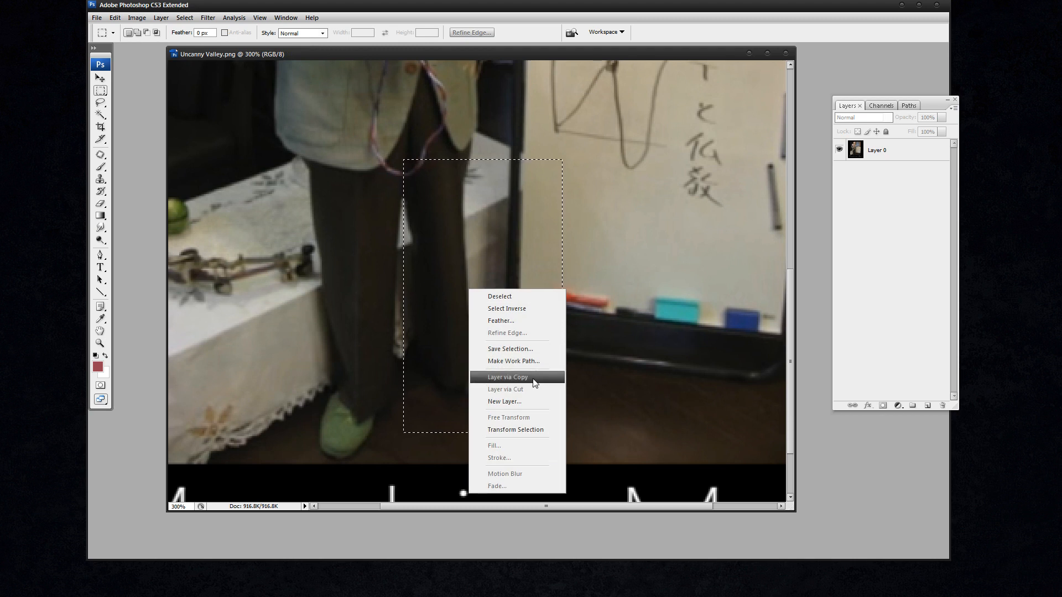
left_click(902, 203)
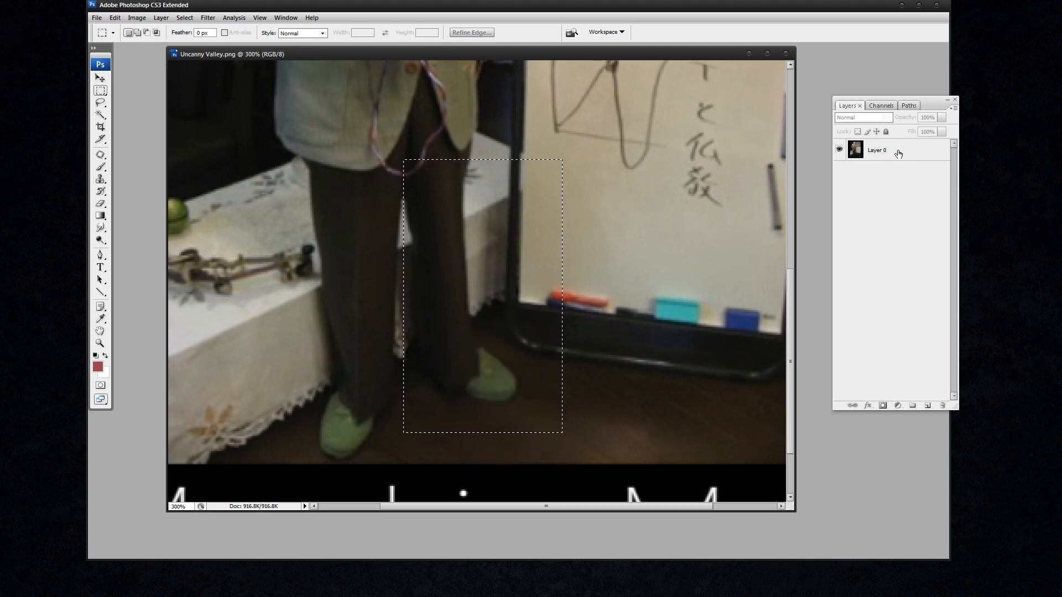
left_click(878, 150)
right_click(468, 274)
left_click(528, 360)
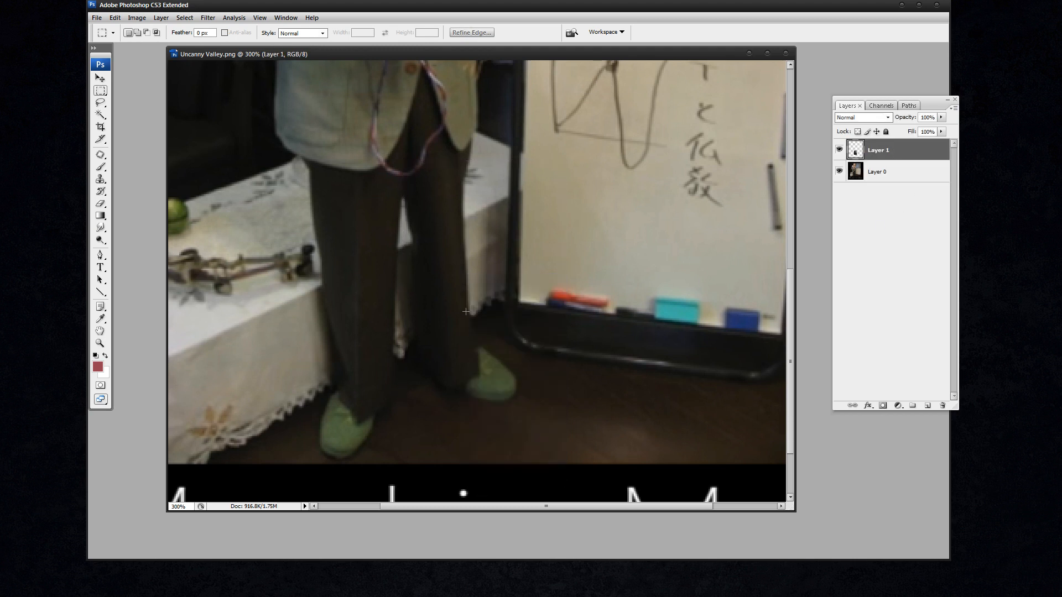
Transform the copied leg with its reference point near the knee, slanting the foot outward toward the whiteboard.
key("ctrl+t")
left_click_drag(483, 296, 439, 224)
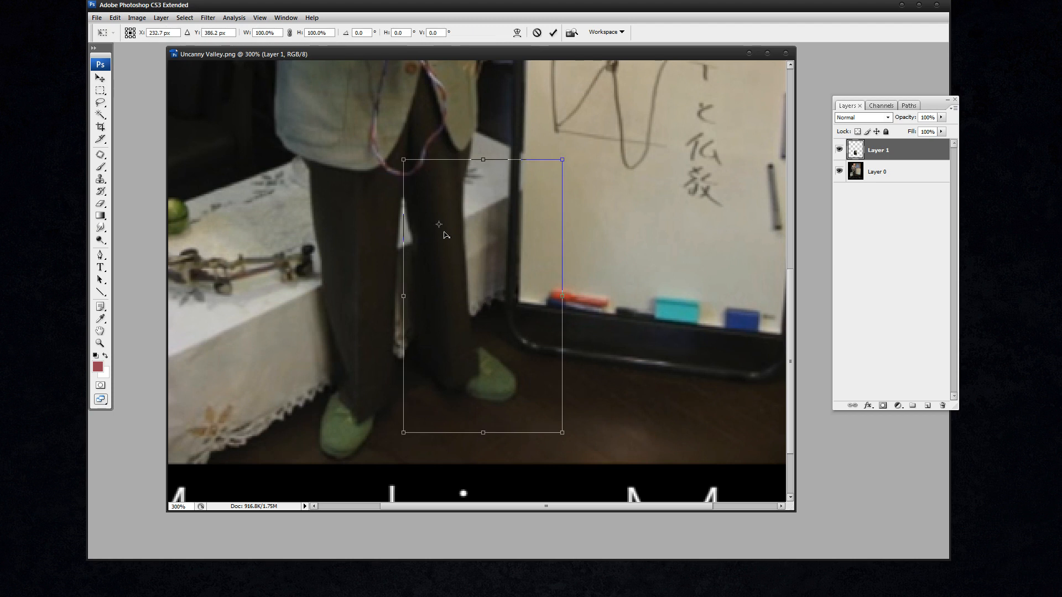
right_click(479, 264)
left_click(531, 314)
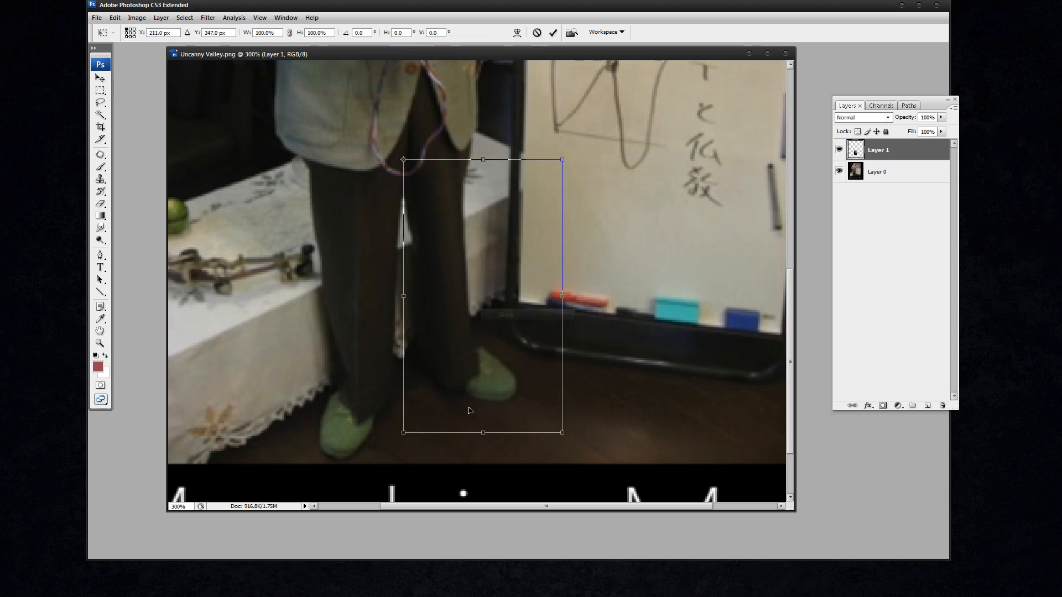
left_click_drag(486, 434, 509, 421)
key("Return")
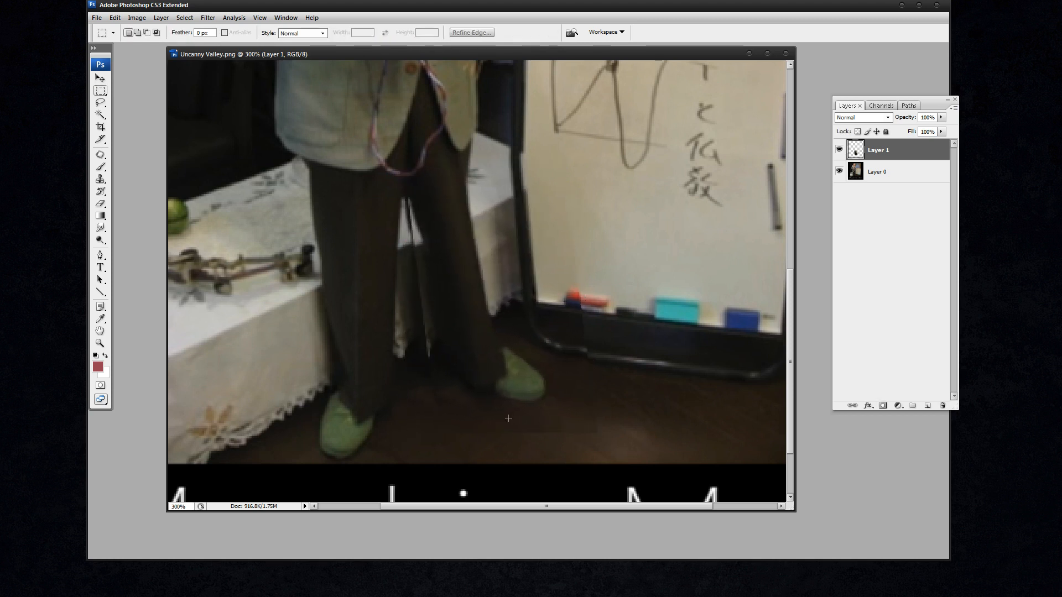
Scribble red strokes over both trouser legs with the 10 px brush, and delete the copied leg layer.
key("b")
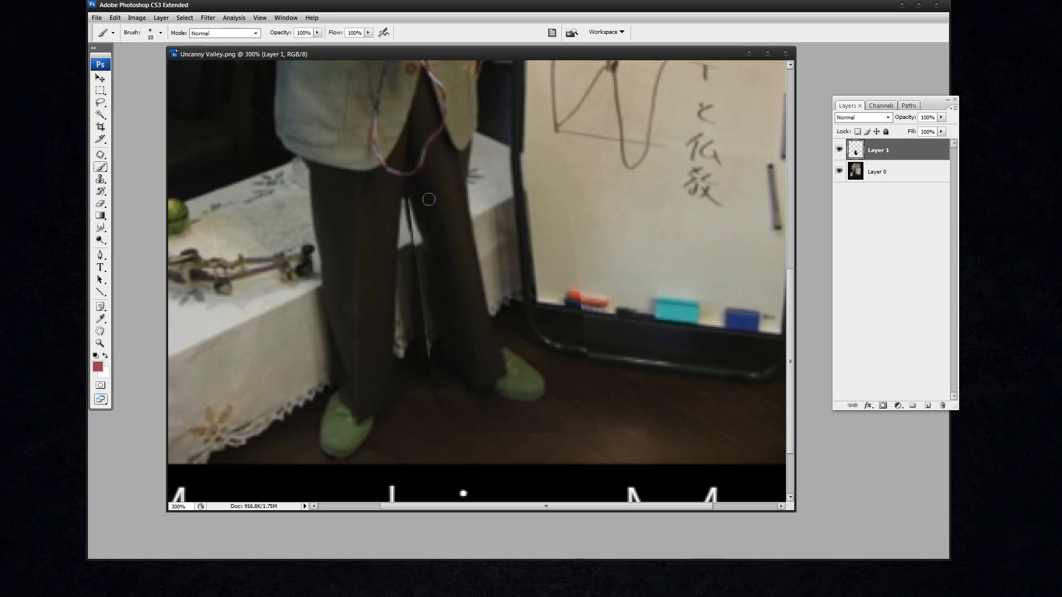
mouse_move(446, 168)
left_mouse_down()
mouse_move(408, 202)
mouse_move(446, 215)
mouse_move(460, 329)
mouse_move(564, 390)
left_mouse_up()
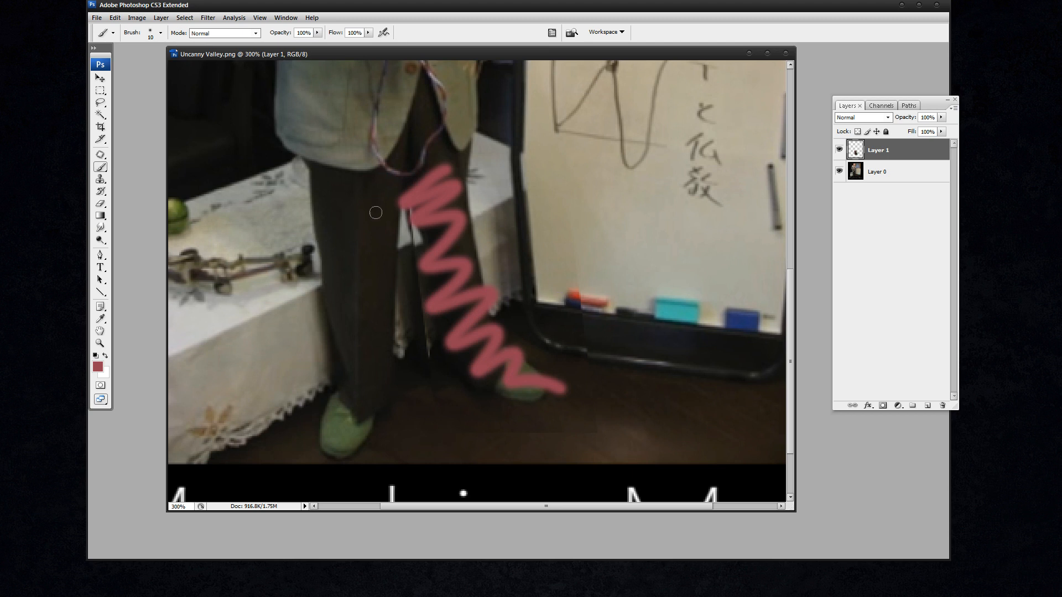
mouse_move(384, 206)
left_mouse_down()
mouse_move(312, 299)
mouse_move(401, 423)
left_mouse_up()
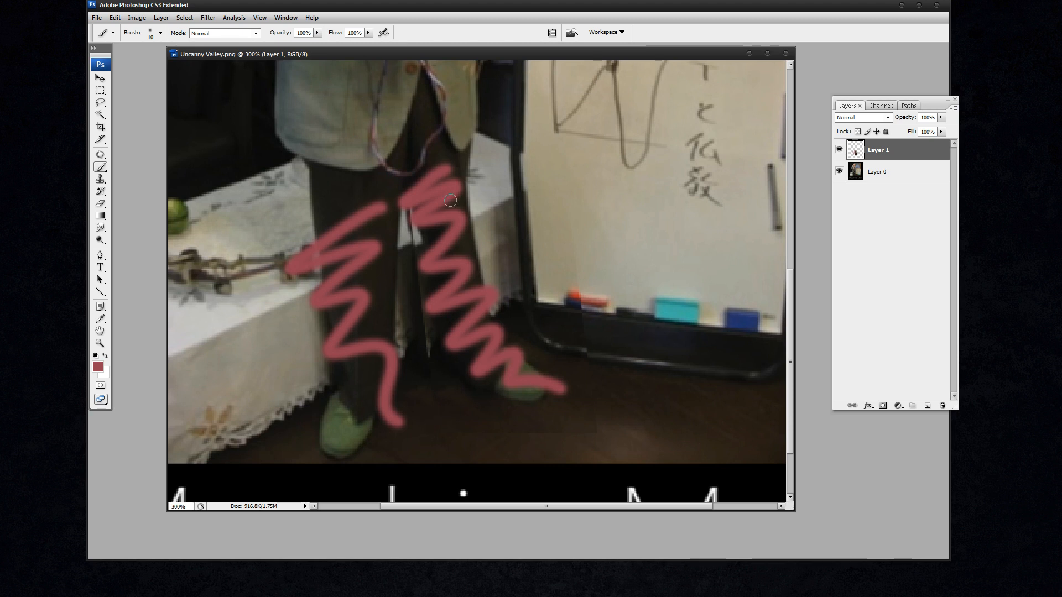
mouse_move(426, 278)
left_mouse_down()
mouse_move(426, 341)
mouse_move(553, 394)
left_mouse_up()
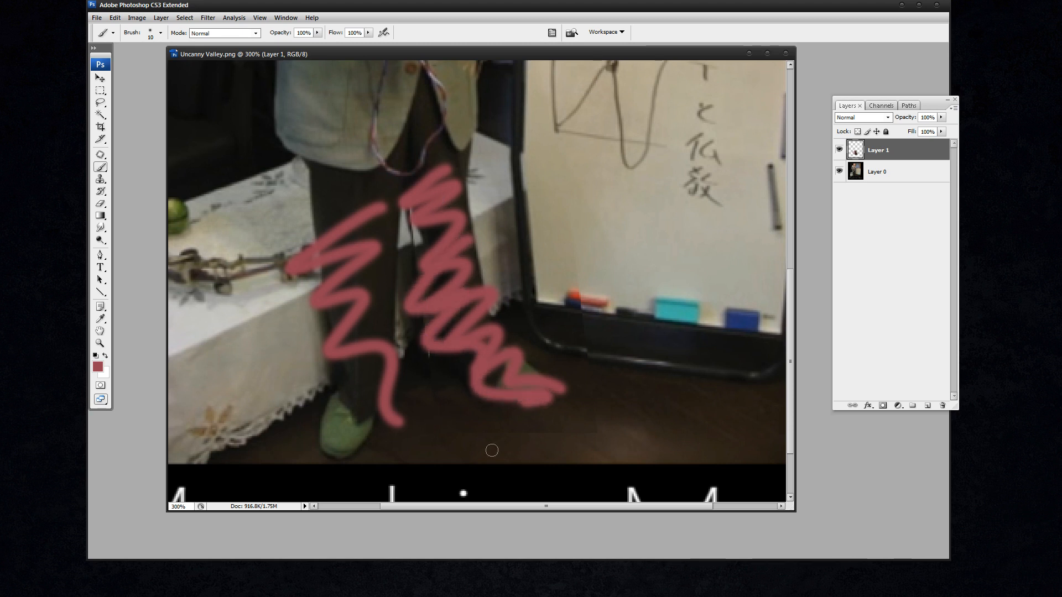
mouse_move(880, 158)
left_mouse_down()
mouse_move(885, 310)
mouse_move(942, 406)
left_mouse_up()
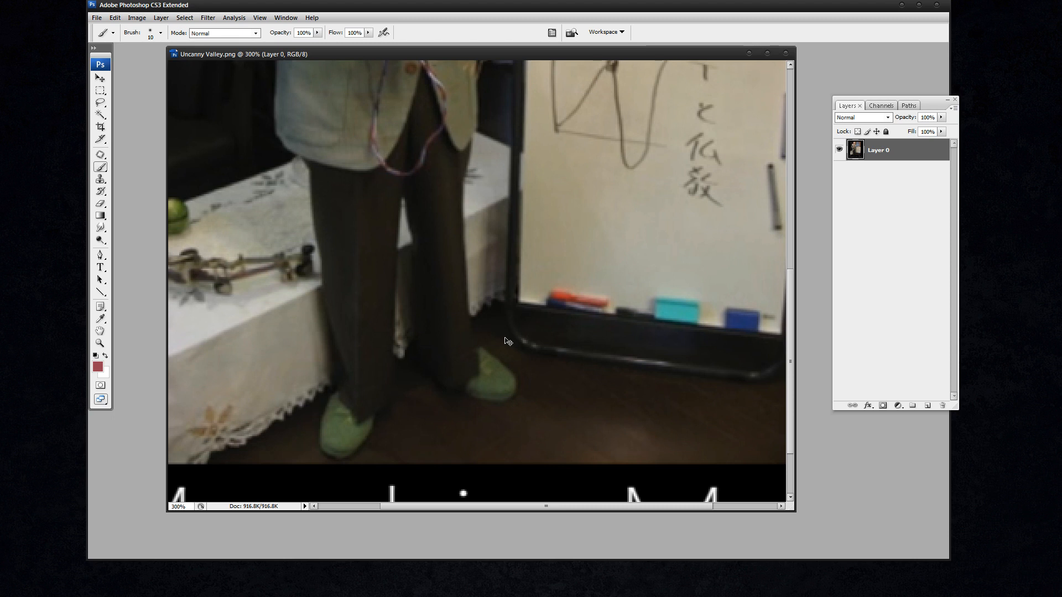
key("ctrl+alt+0")
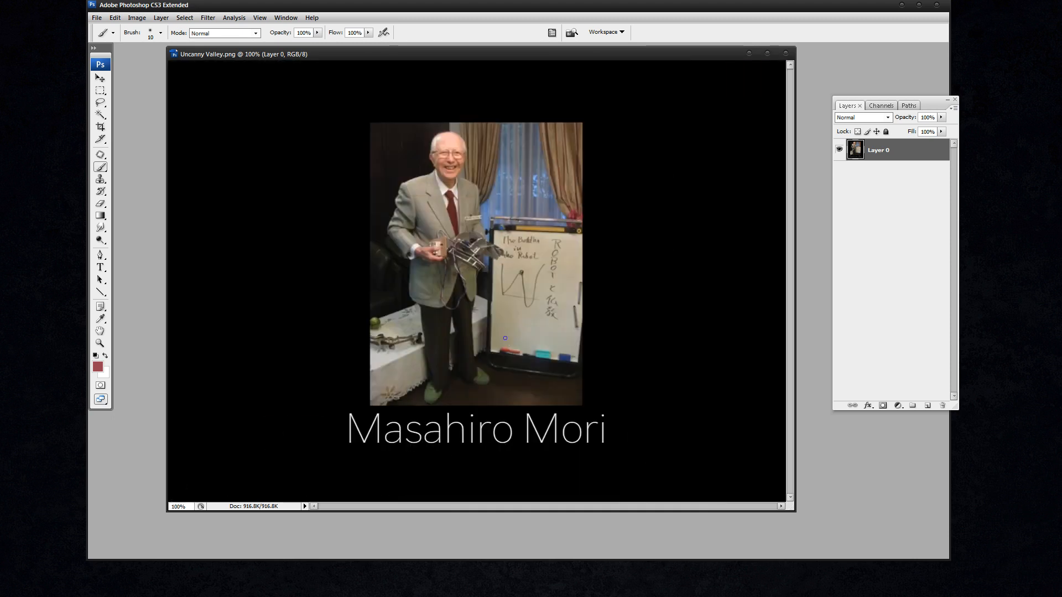
Fill a small square on the man's jacket lapel with the white background colour and deselect it.
key("z")
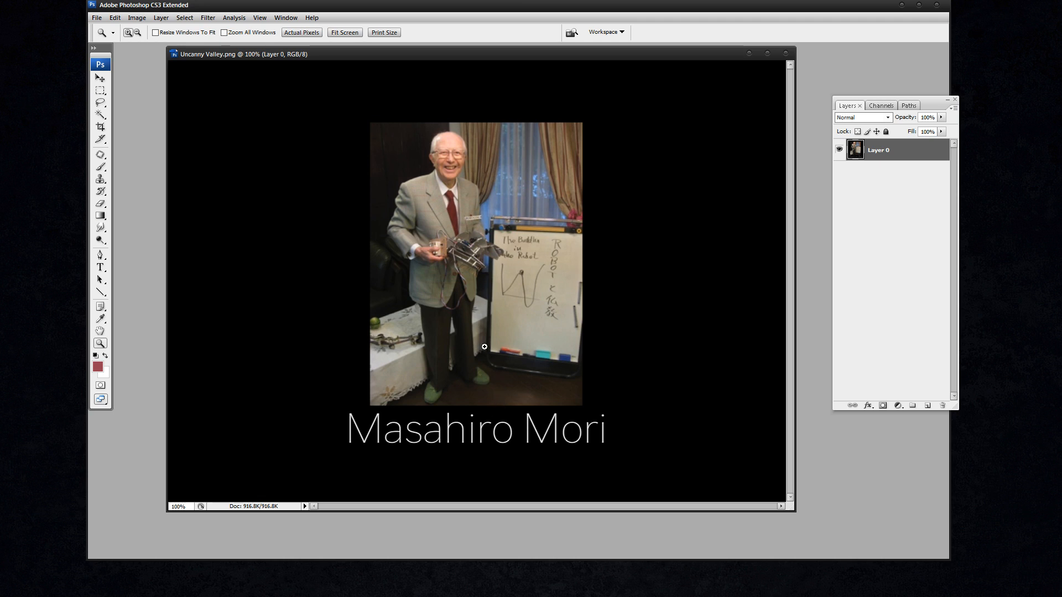
left_click(452, 368)
left_click(418, 366)
left_click_drag(429, 229, 464, 380)
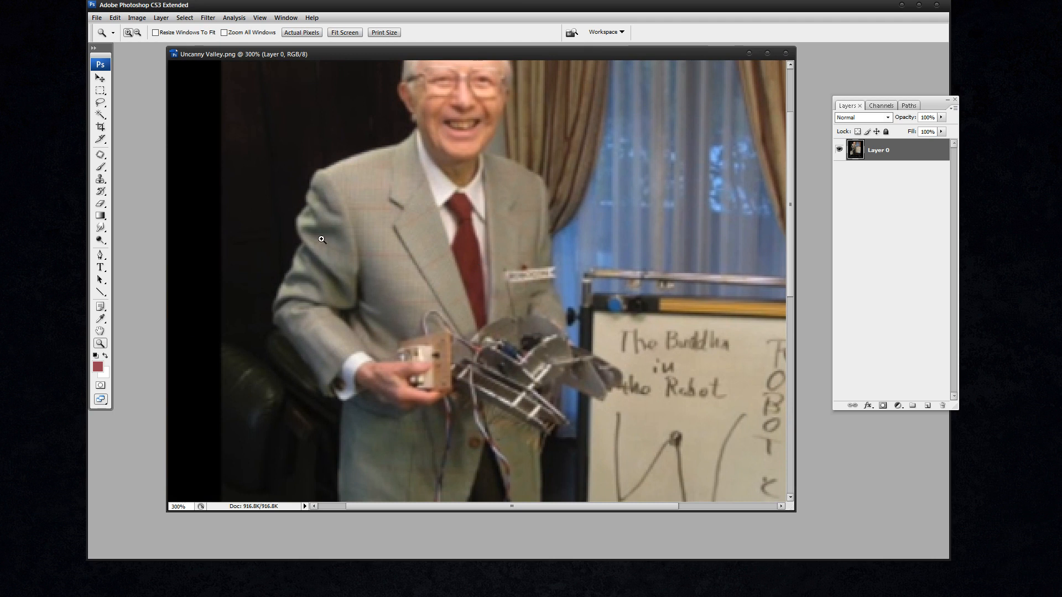
left_click(100, 90)
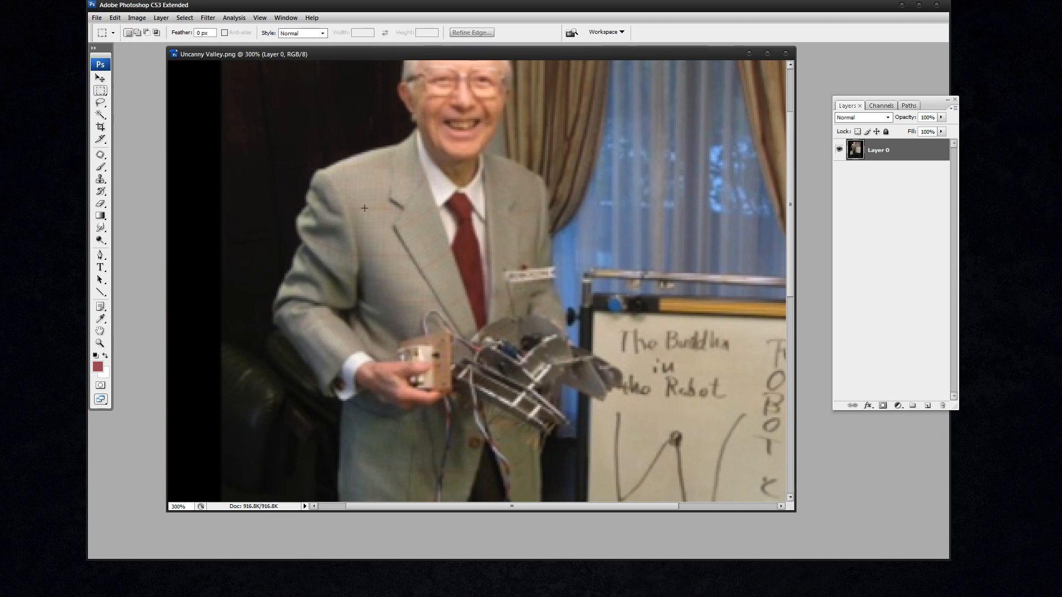
left_click_drag(368, 212, 409, 228)
key("ctrl+BackSpace")
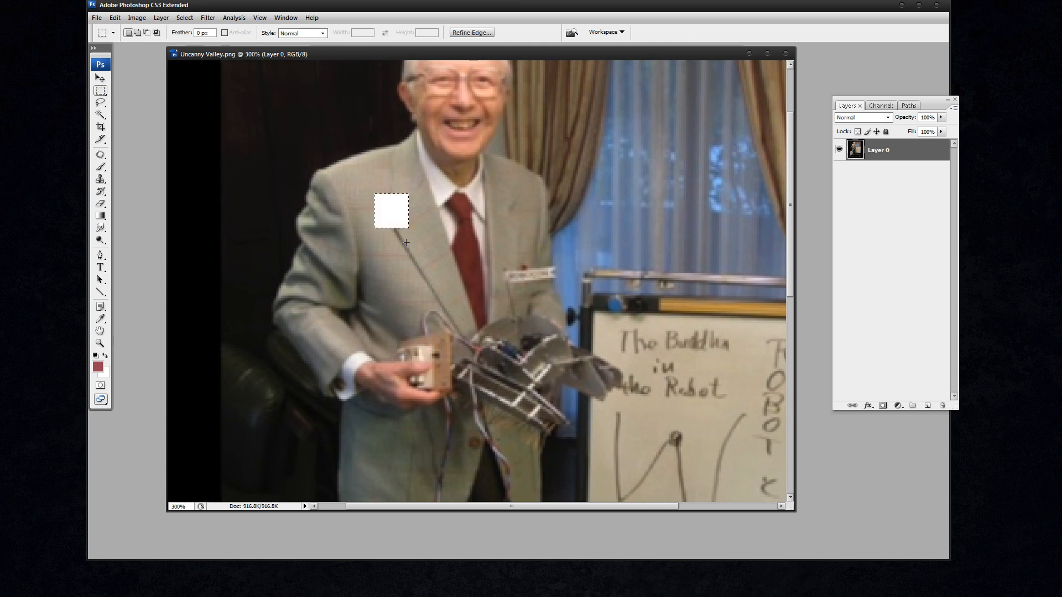
key("ctrl+d")
Undo the white fill on the jacket and clear the selection.
scroll(791, 197, "up", 3)
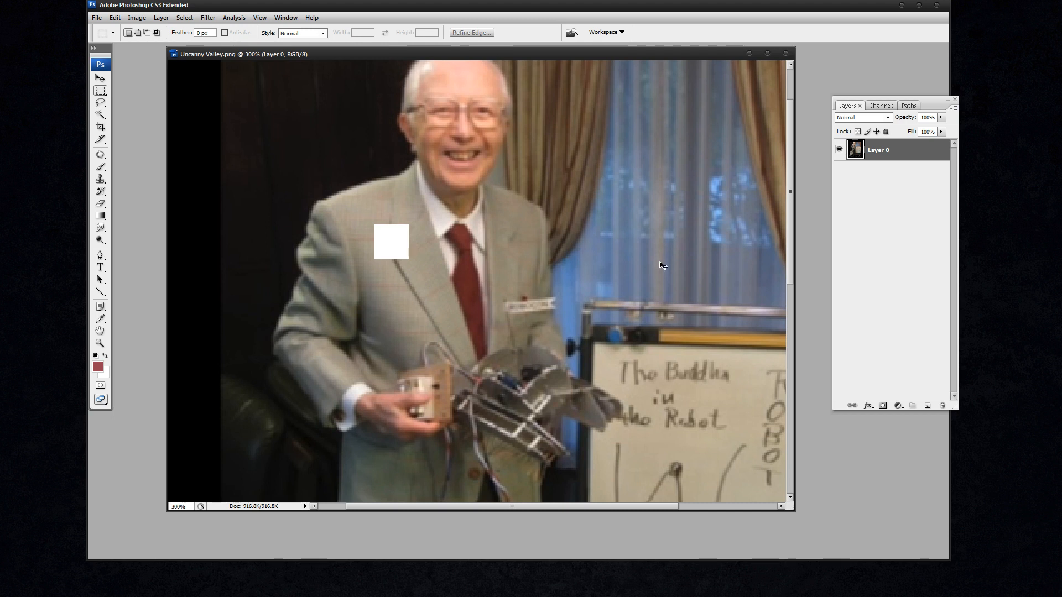
key("ctrl+minus")
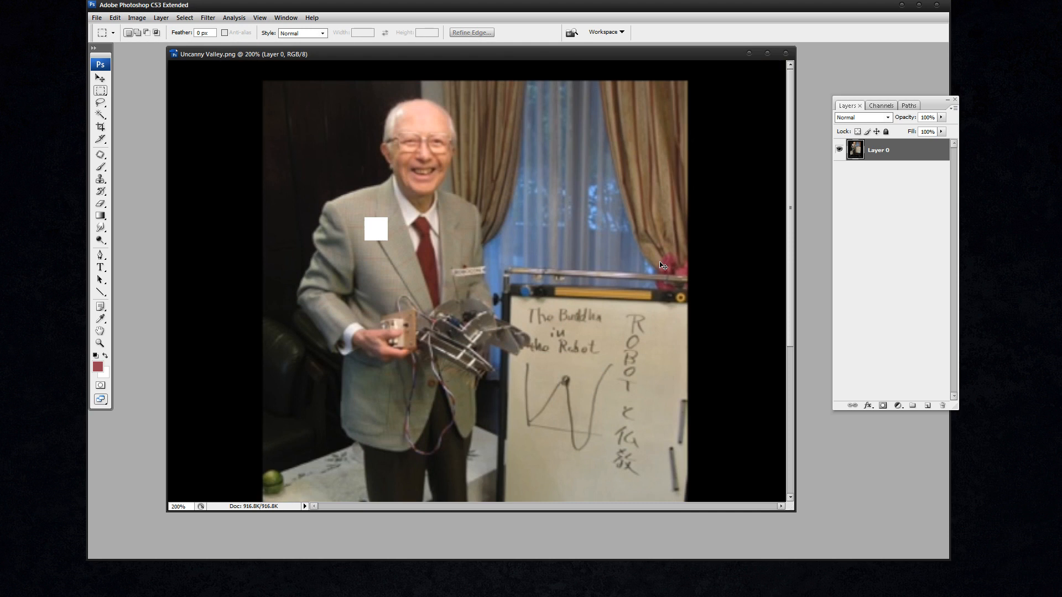
key("ctrl+minus")
key("ctrl+z")
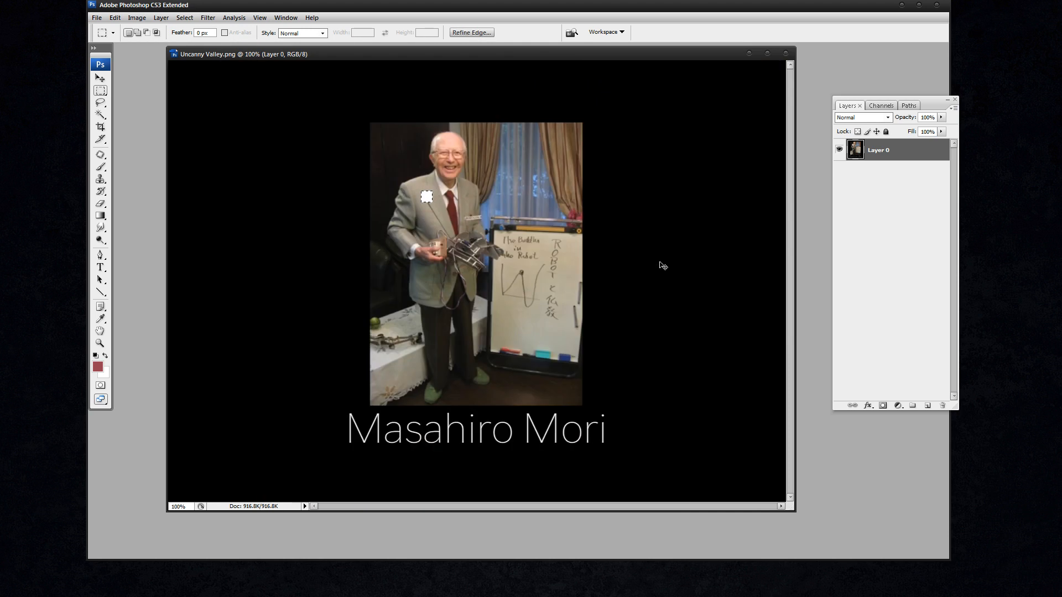
key("ctrl+d")
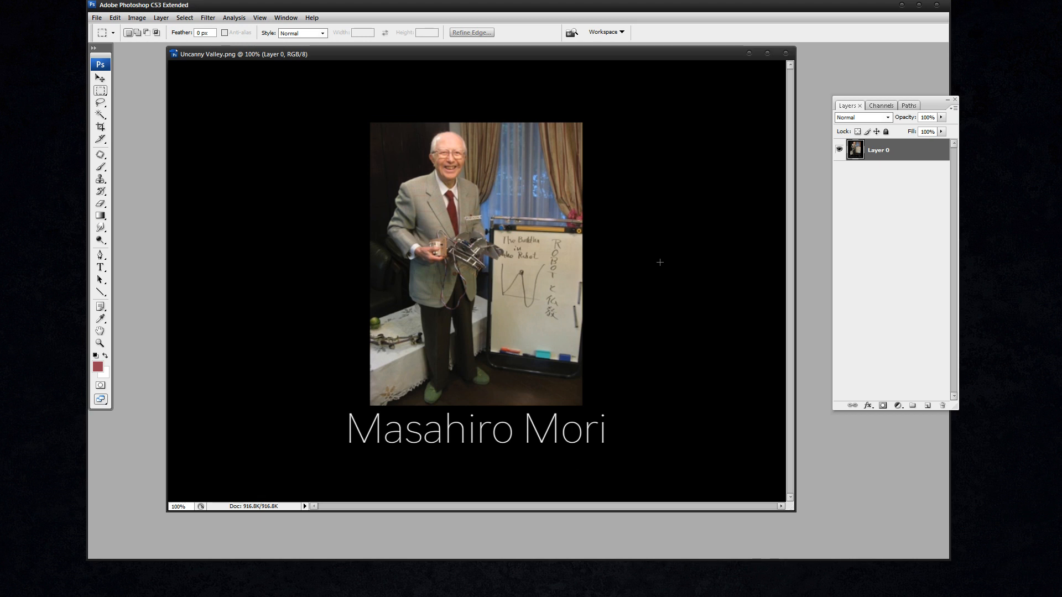
Enlarge the brush to 250 px, paint a soft red patch over the man's legs, and undo the paint.
key("z")
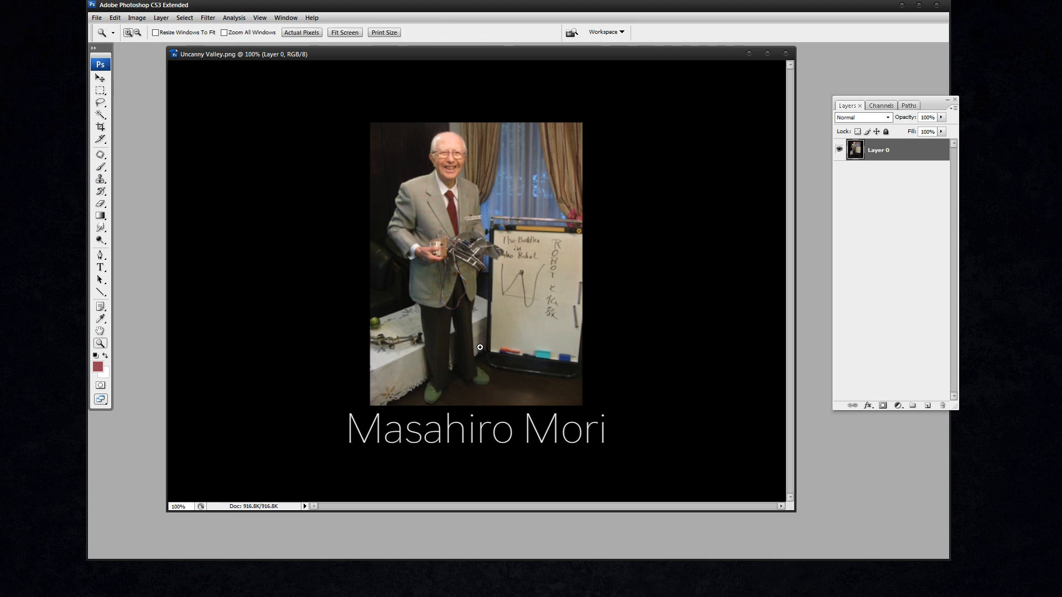
key("b")
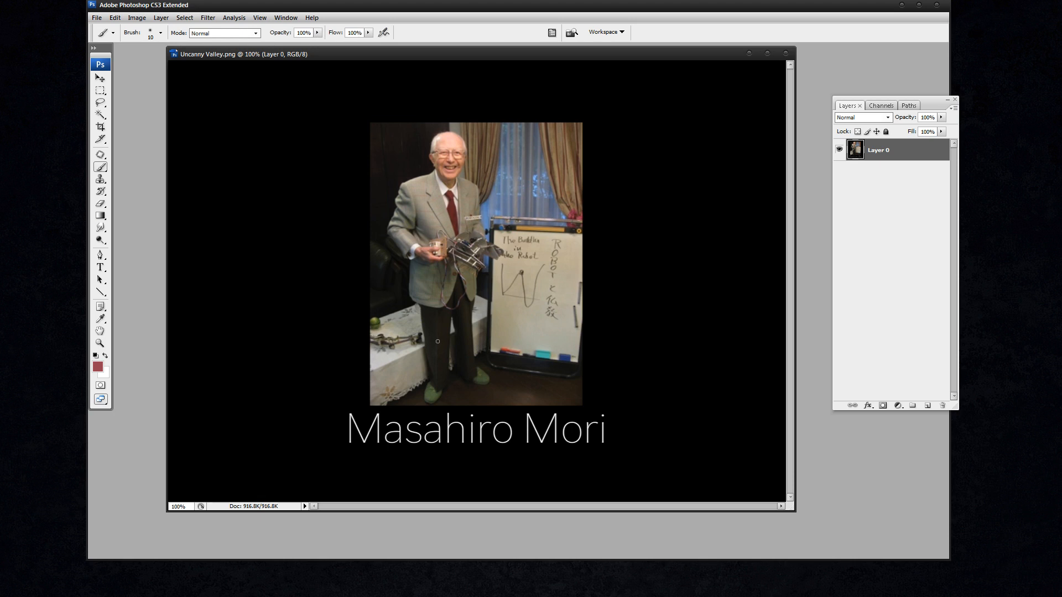
key("bracketright")
key("bracketright")
key("bracketright")
key("bracketright")
key("bracketright")
key("bracketright")
key("bracketright")
key("bracketright")
key("bracketright")
key("bracketright")
key("bracketright")
key("bracketright")
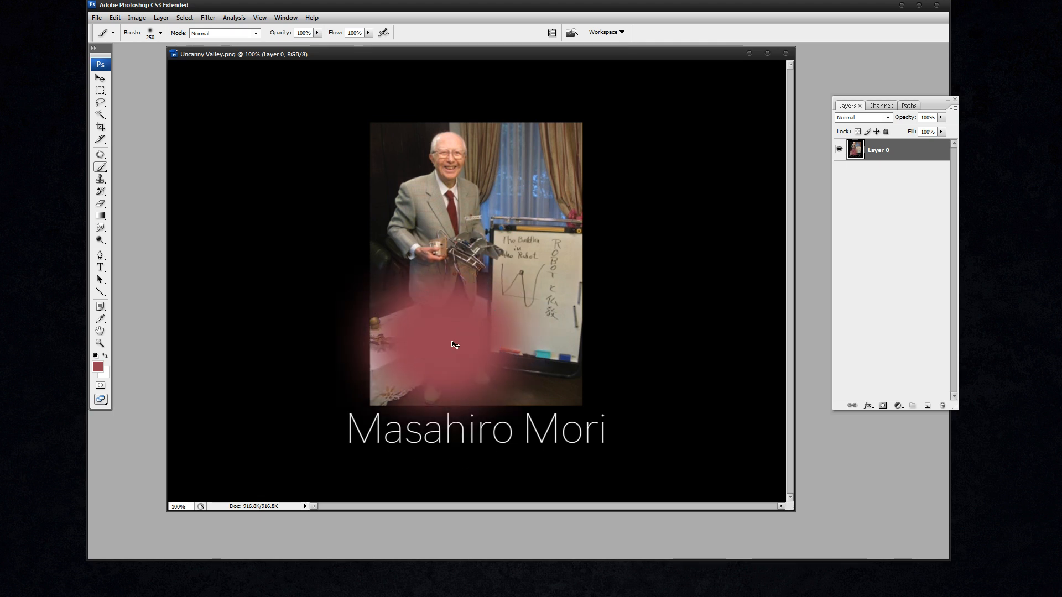
key("ctrl+z")
Try a large Smudge brush on the man's trousers and lower jacket, and undo the smudging.
key("r")
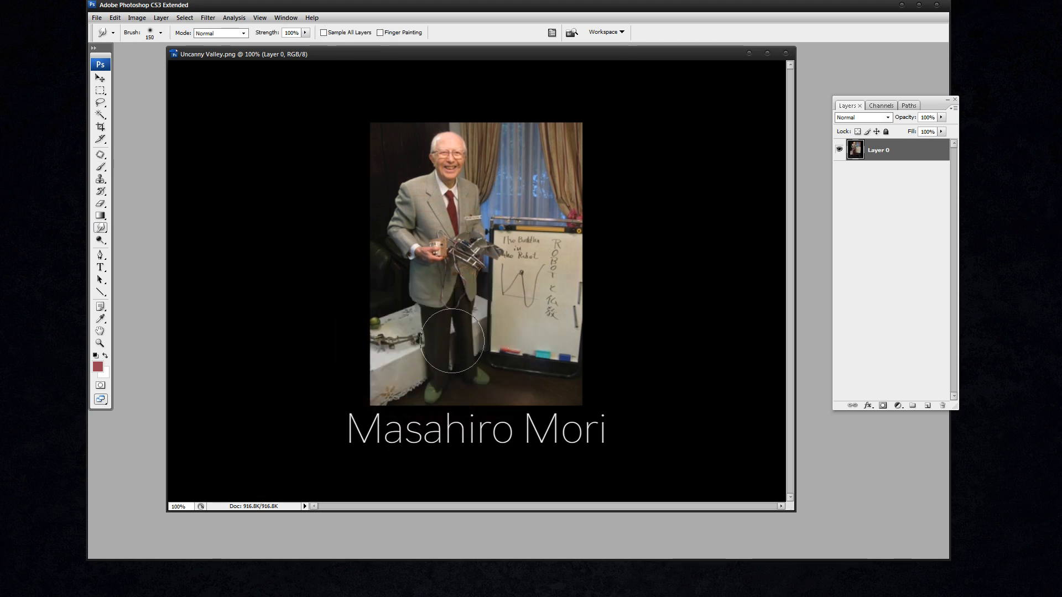
mouse_move(453, 341)
left_mouse_down()
mouse_move(424, 348)
mouse_move(474, 338)
mouse_move(452, 346)
left_mouse_up()
key("ctrl+z")
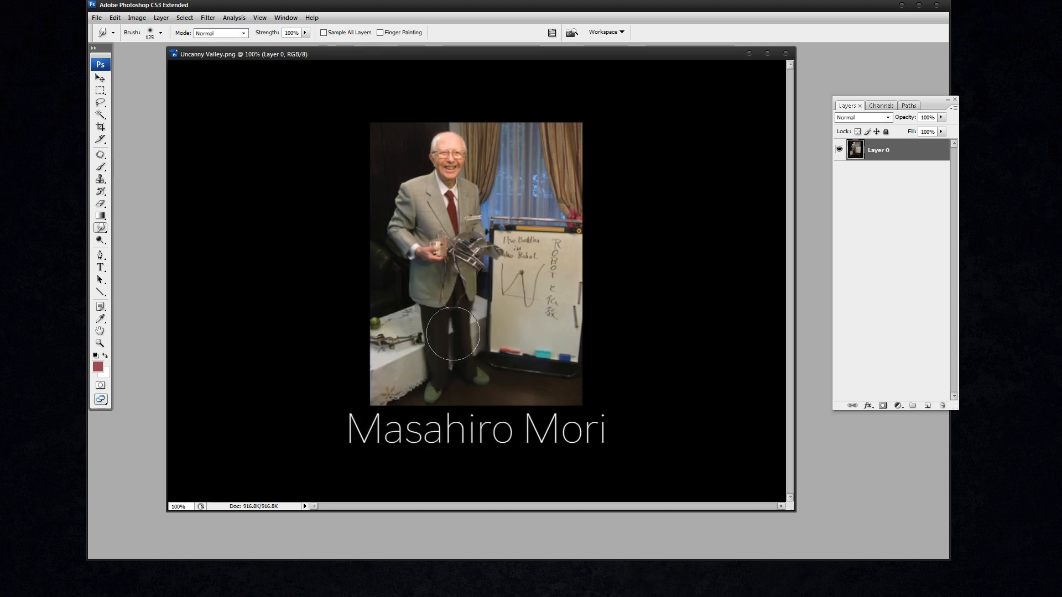
key("ctrl+z")
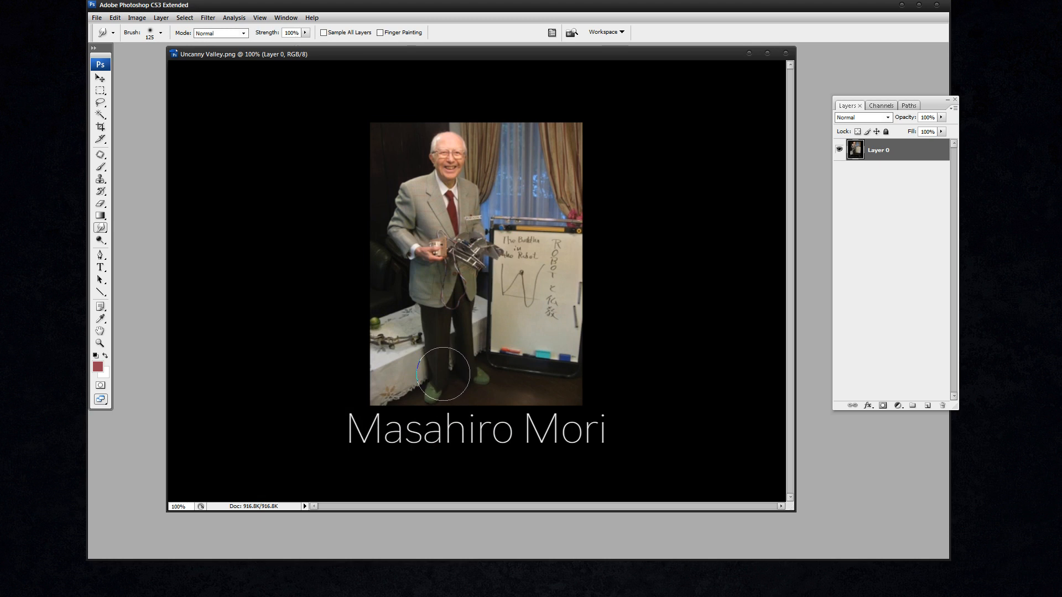
Shrink the Smudge brush, smudge across both trouser legs toward the floor, and undo the stroke.
key("bracketleft")
key("bracketleft")
key("bracketleft")
key("bracketleft")
key("bracketleft")
mouse_move(429, 325)
left_mouse_down()
mouse_move(423, 345)
mouse_move(535, 380)
mouse_move(514, 378)
left_mouse_up()
key("ctrl+z")
Enlarge the Smudge brush to 70 px, smudge from the man's tie toward the whiteboard, and undo the stroke.
key("bracketright")
key("bracketright")
key("bracketright")
key("bracketright")
key("bracketright")
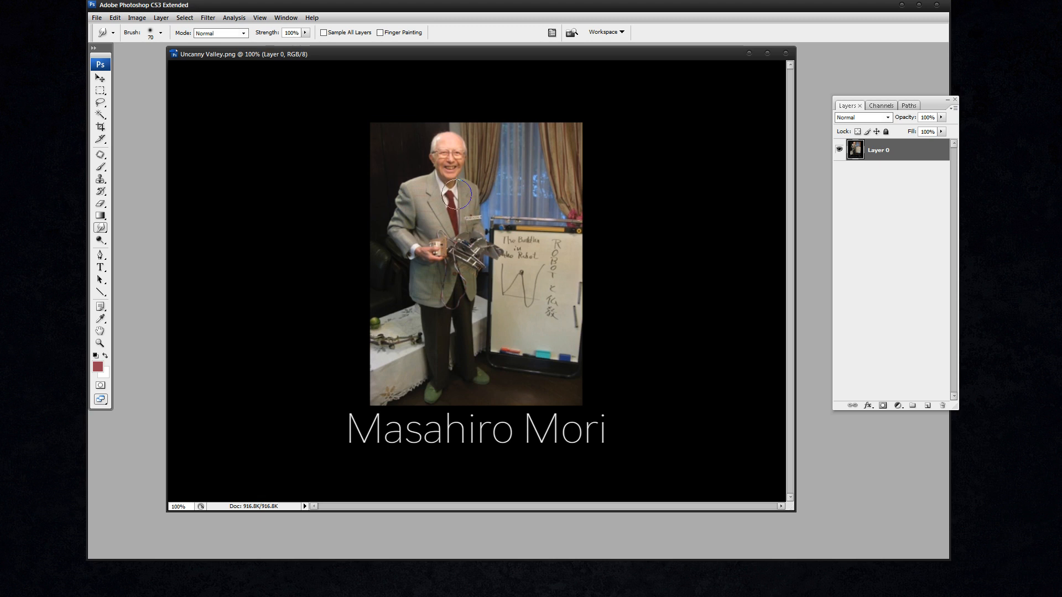
mouse_move(453, 194)
left_mouse_down()
mouse_move(424, 223)
mouse_move(387, 232)
mouse_move(424, 264)
mouse_move(531, 307)
left_mouse_up()
key("ctrl+z")
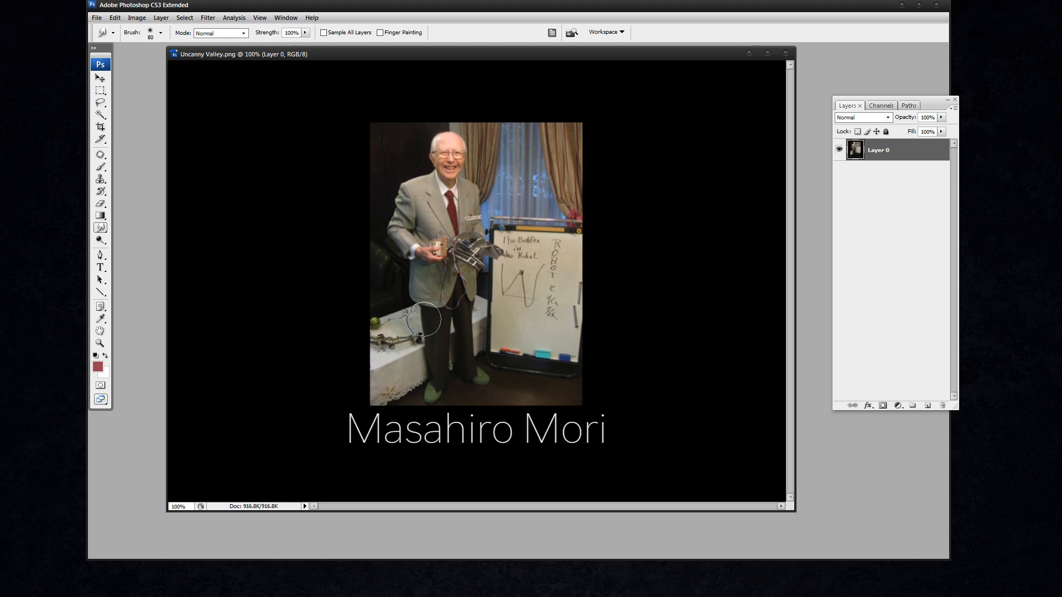
Shrink the brush to 20 px, paint the man's suit, trousers and shoes red, and revert the image.
key("z")
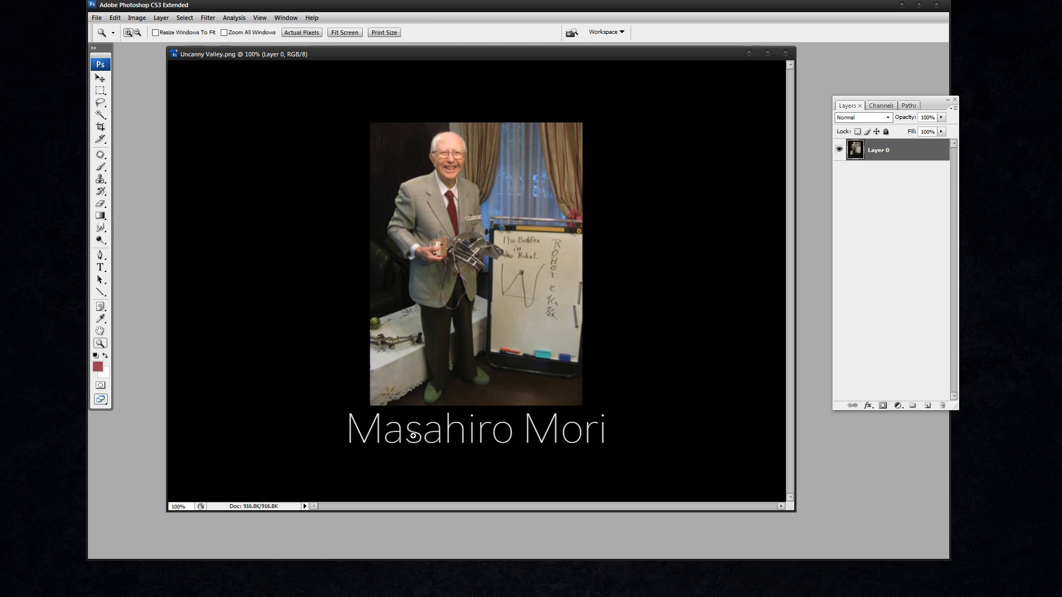
key("b")
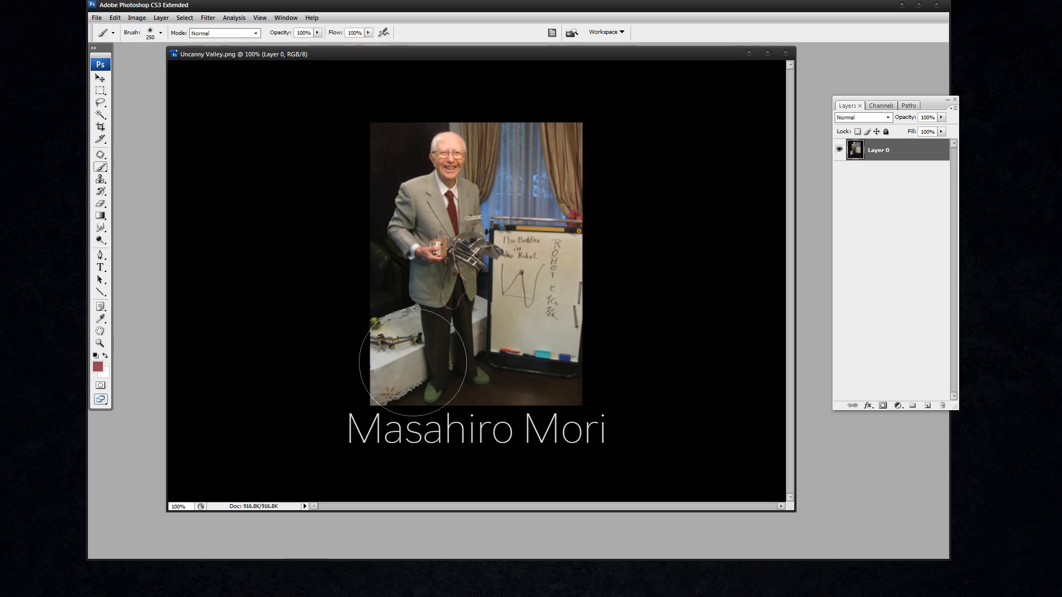
key("bracketleft")
key("bracketleft")
key("bracketleft")
key("bracketleft")
key("bracketleft")
key("bracketleft")
key("bracketleft")
key("bracketleft")
key("bracketleft")
key("bracketleft")
key("bracketleft")
key("bracketleft")
key("bracketleft")
key("bracketleft")
key("bracketleft")
mouse_move(434, 384)
left_mouse_down()
mouse_move(432, 330)
mouse_move(426, 347)
mouse_move(439, 354)
mouse_move(456, 281)
mouse_move(472, 363)
mouse_move(470, 331)
mouse_move(466, 376)
mouse_move(474, 373)
mouse_move(460, 283)
mouse_move(469, 269)
mouse_move(432, 298)
mouse_move(423, 265)
mouse_move(428, 290)
mouse_move(444, 267)
mouse_move(426, 229)
mouse_move(421, 256)
mouse_move(415, 197)
mouse_move(395, 218)
mouse_move(408, 244)
mouse_move(407, 191)
mouse_move(432, 173)
mouse_move(420, 207)
mouse_move(438, 237)
mouse_move(435, 182)
mouse_move(472, 213)
mouse_move(459, 177)
mouse_move(478, 215)
mouse_move(481, 245)
mouse_move(442, 241)
mouse_move(426, 283)
mouse_move(413, 284)
mouse_move(429, 302)
mouse_move(458, 305)
mouse_move(469, 379)
mouse_move(438, 292)
mouse_move(423, 315)
mouse_move(433, 290)
left_mouse_up()
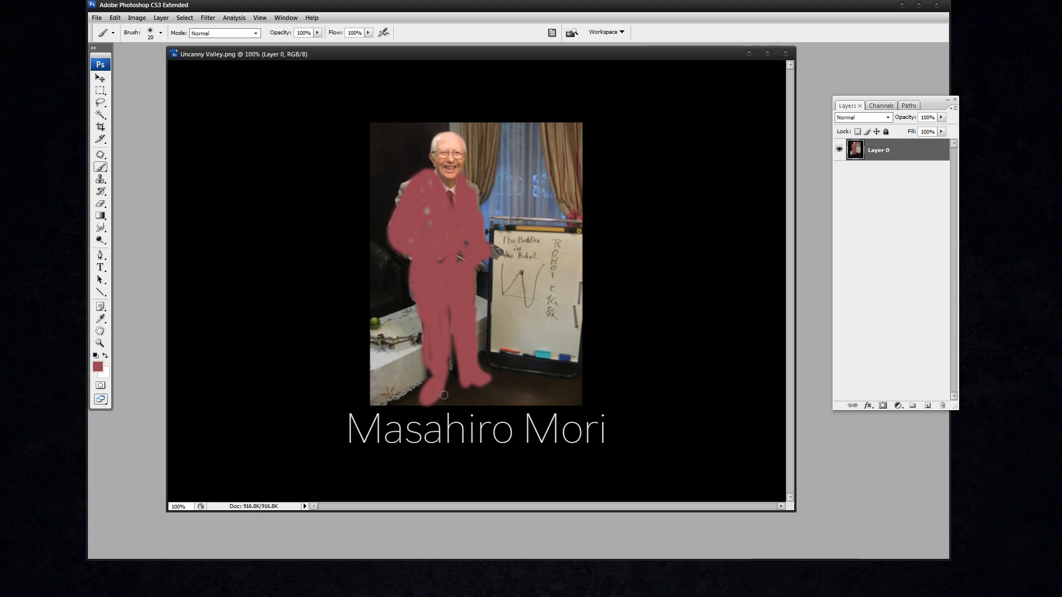
key("F12")
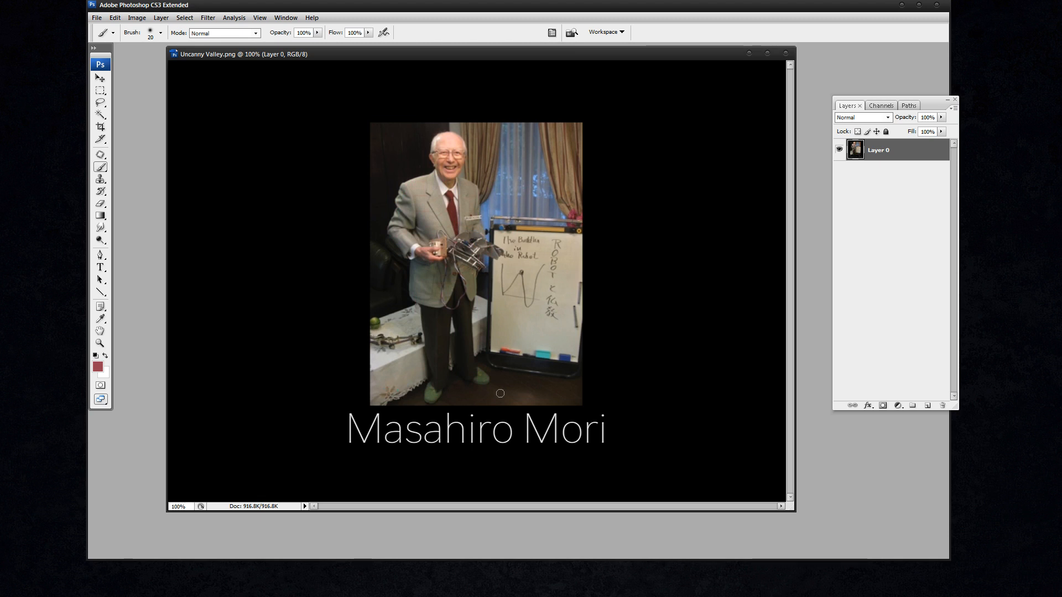
Examine the man's shoes and trouser hems up close and return the view to 100%.
key("r")
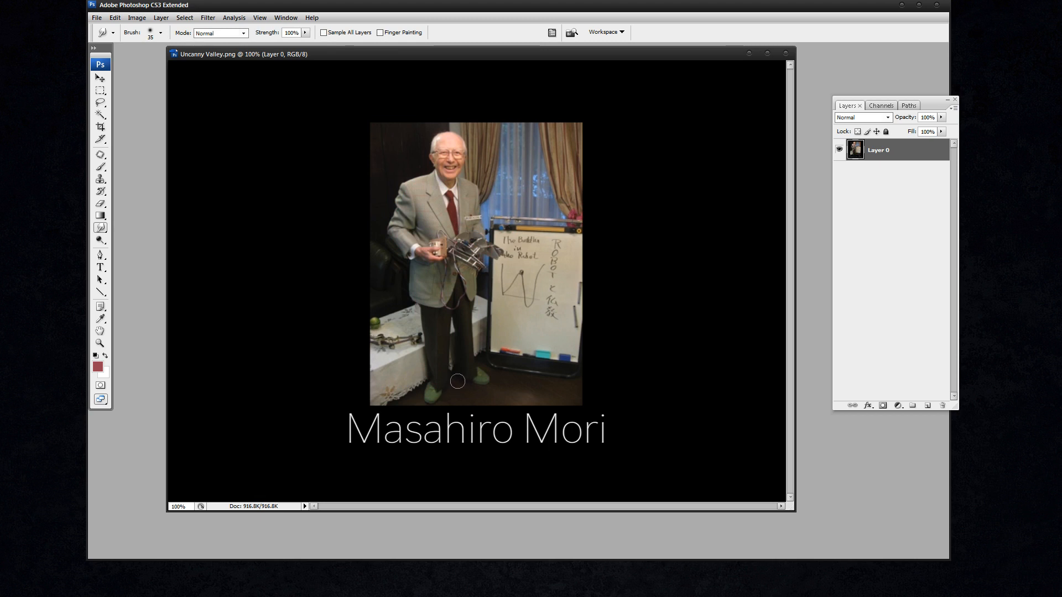
key("z")
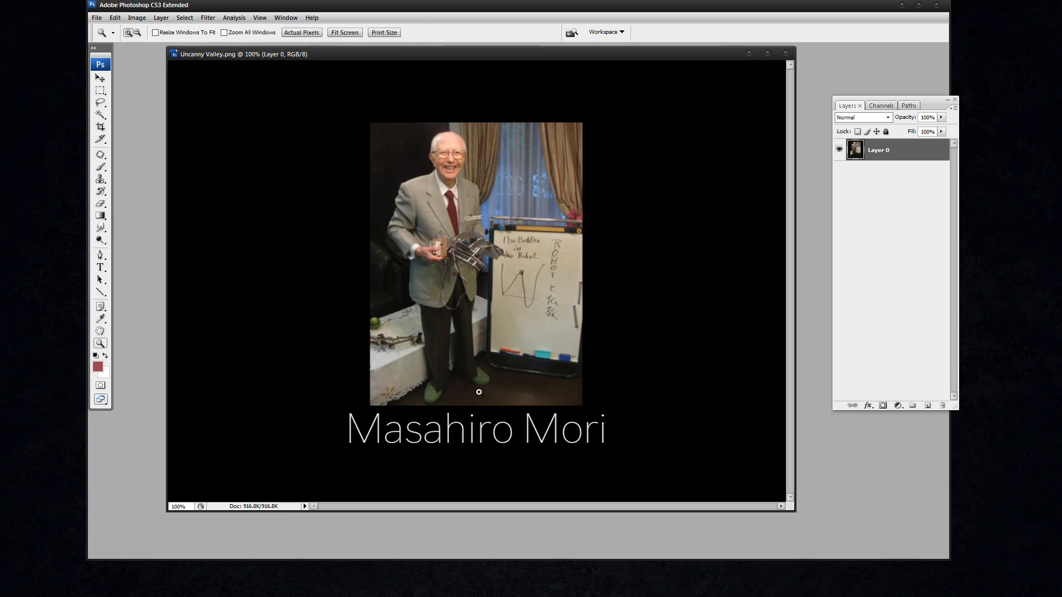
left_click_drag(473, 387, 517, 443)
left_click_drag(458, 283, 493, 381)
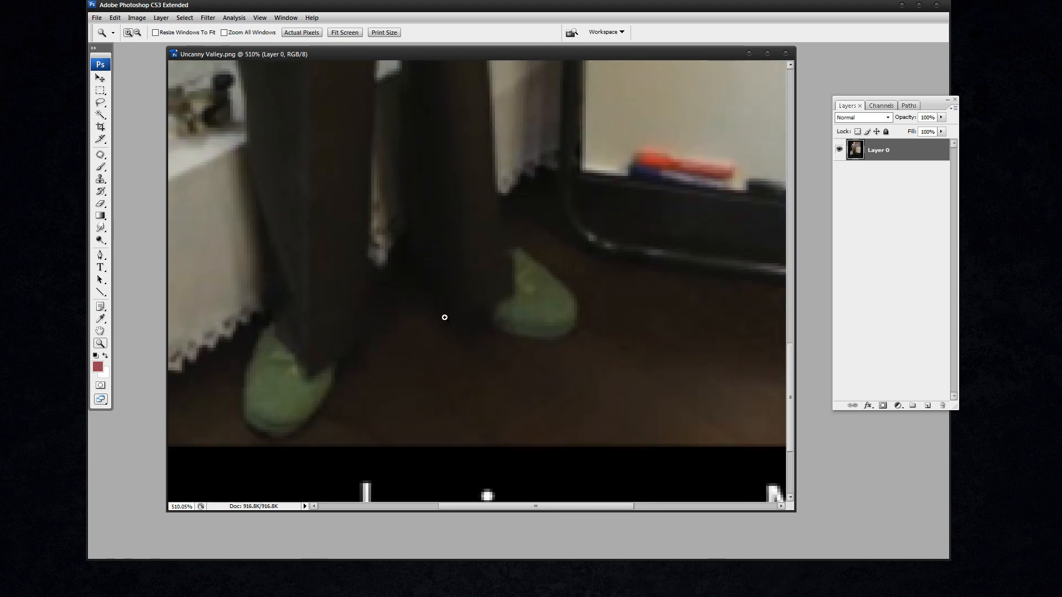
left_click_drag(349, 200, 510, 363)
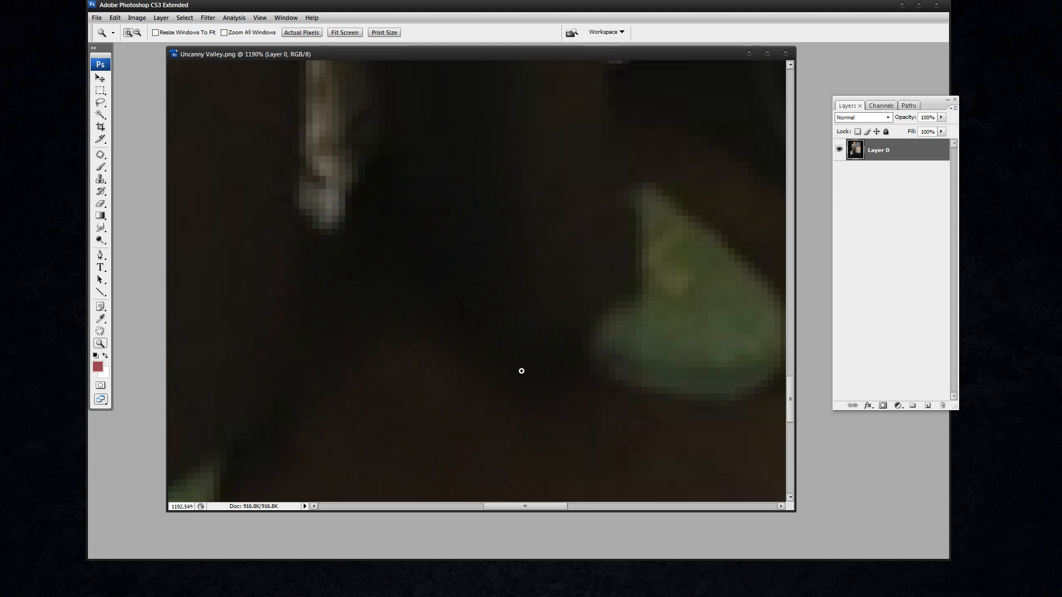
double_click(100, 344)
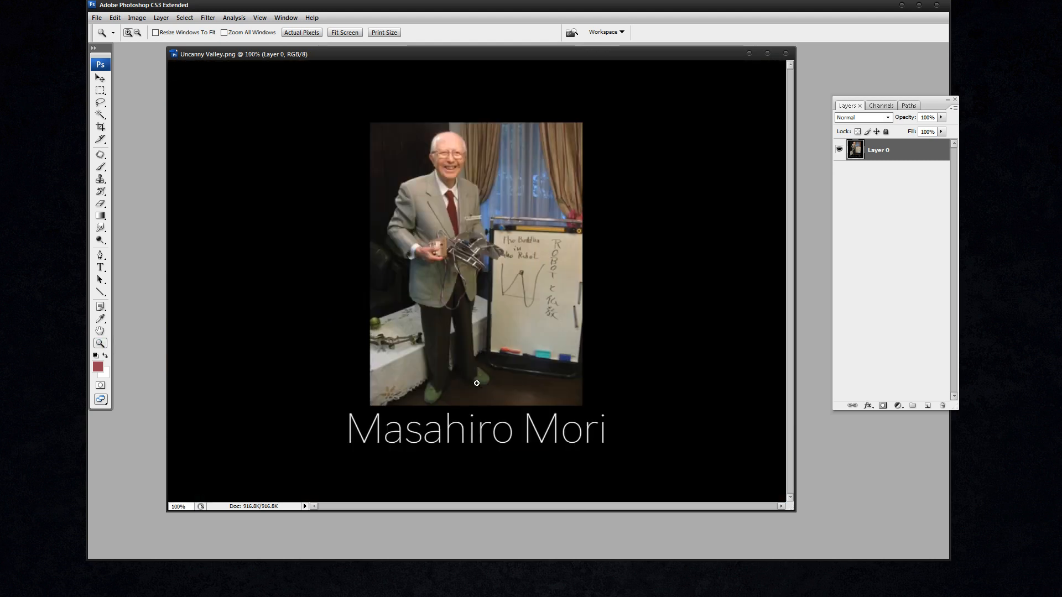
Shrink the brush to 5 px, scribble red lines over the man's jacket, and undo the scribble.
key("m")
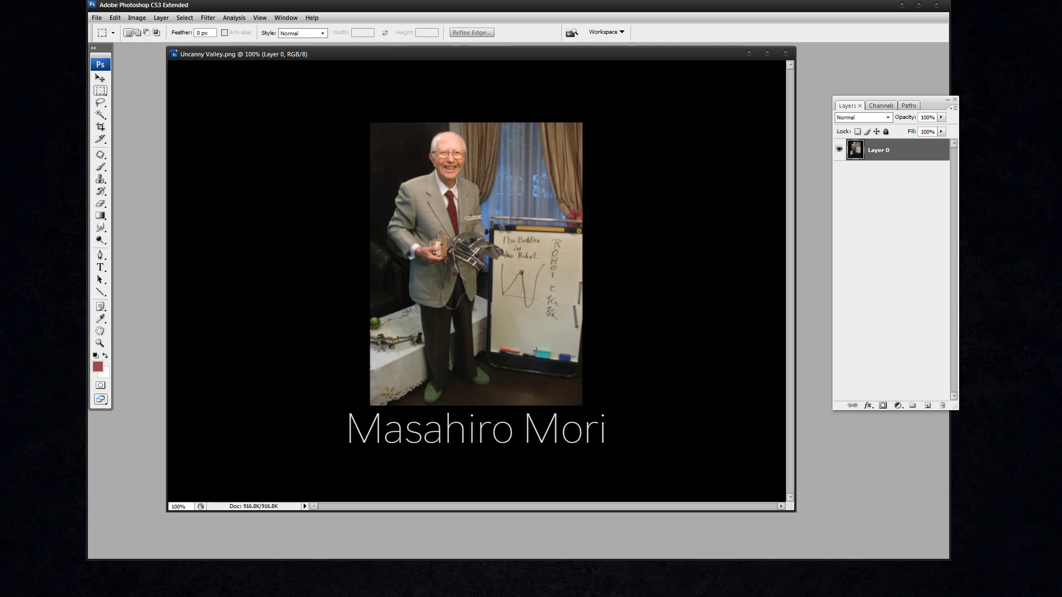
key("z")
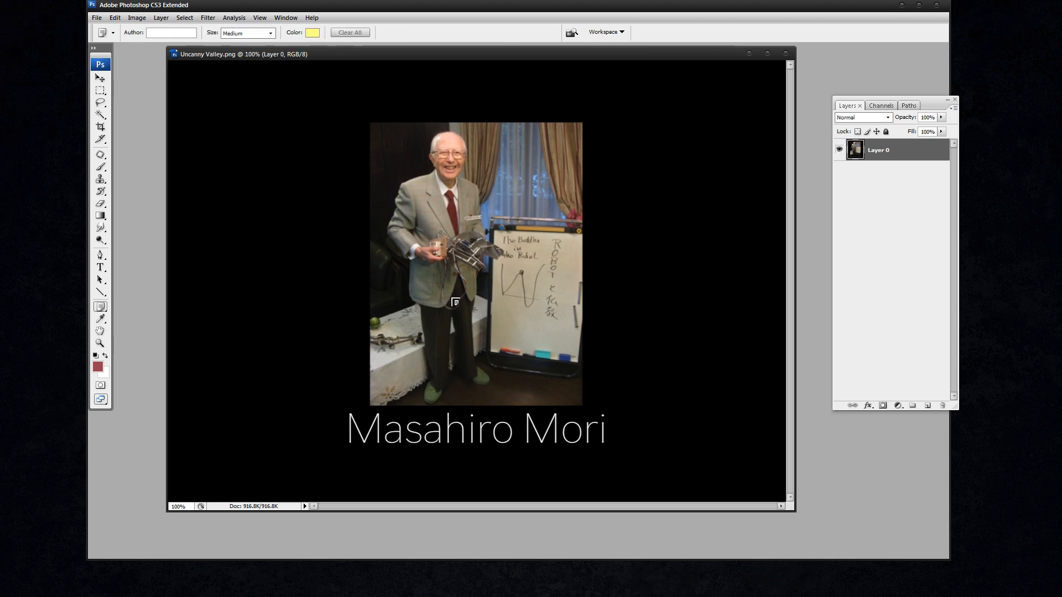
key("i")
key("v")
key("b")
key("bracketleft")
key("bracketleft")
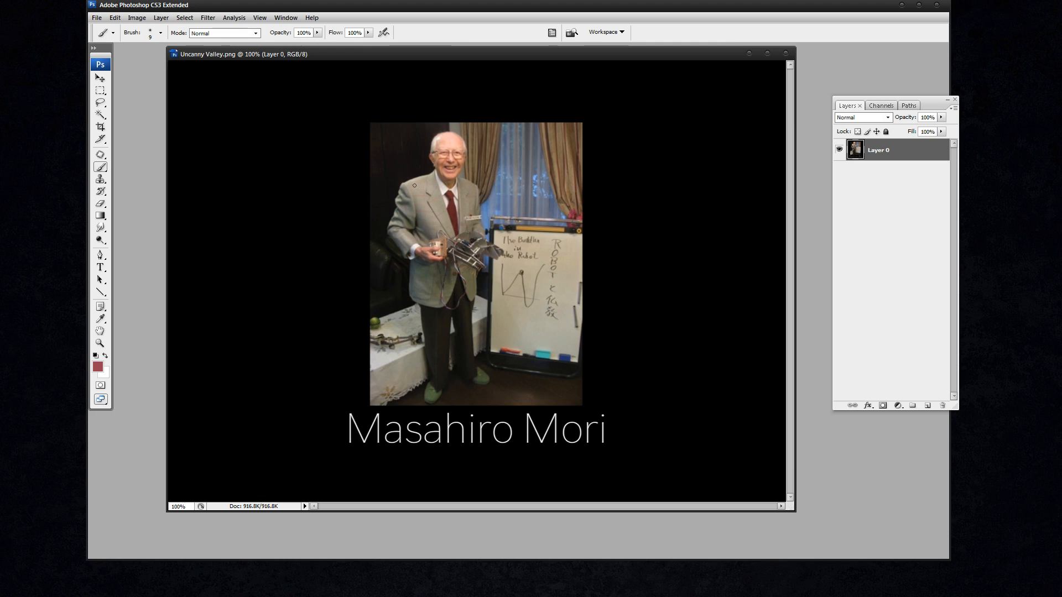
key("bracketleft")
key("bracketleft")
mouse_move(436, 176)
left_mouse_down()
mouse_move(417, 258)
mouse_move(444, 281)
mouse_move(403, 200)
mouse_move(410, 217)
mouse_move(434, 194)
mouse_move(440, 235)
left_mouse_up()
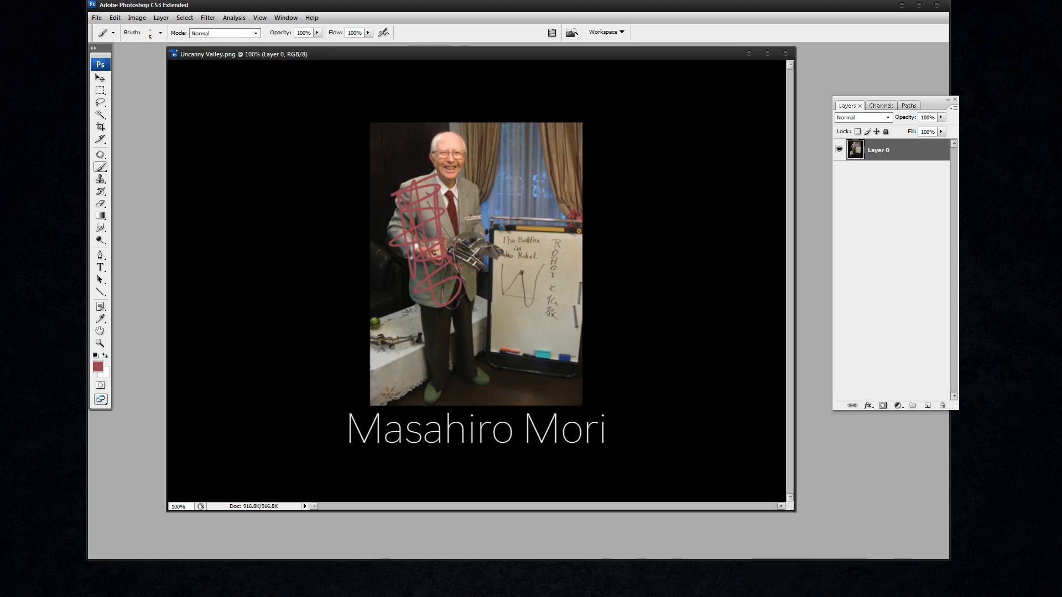
key("ctrl+z")
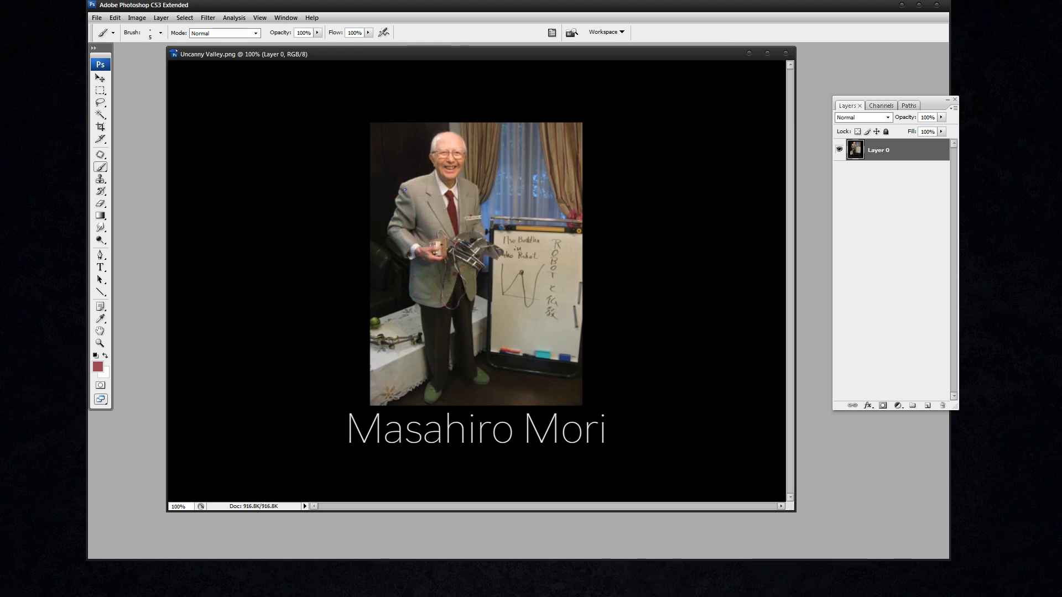
Try red hatching down the man's jacket sleeve with the 5 px brush, undoing each attempt.
left_click_drag(405, 189, 398, 241)
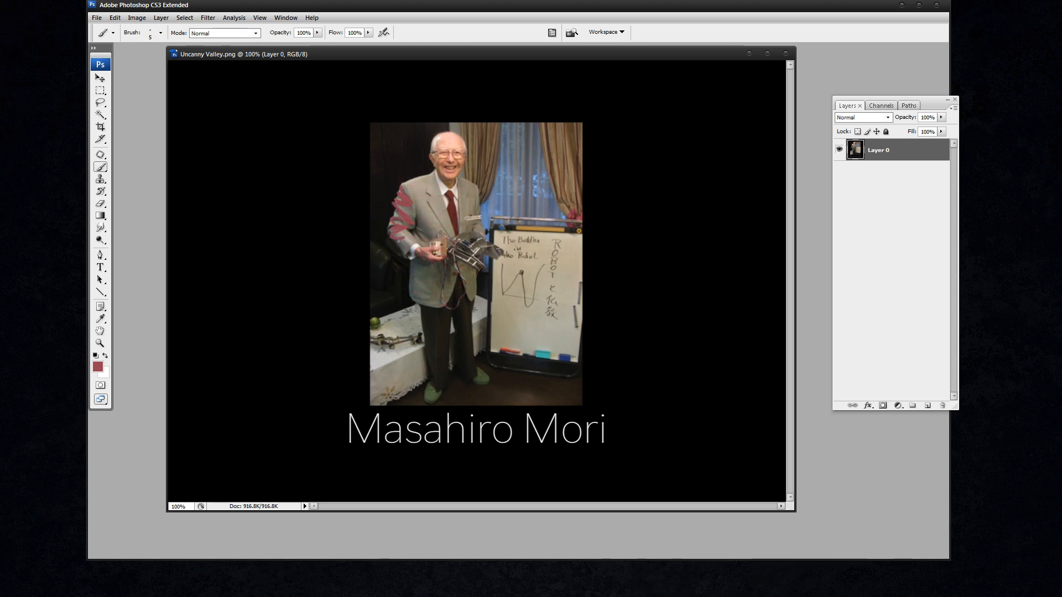
key("ctrl+z")
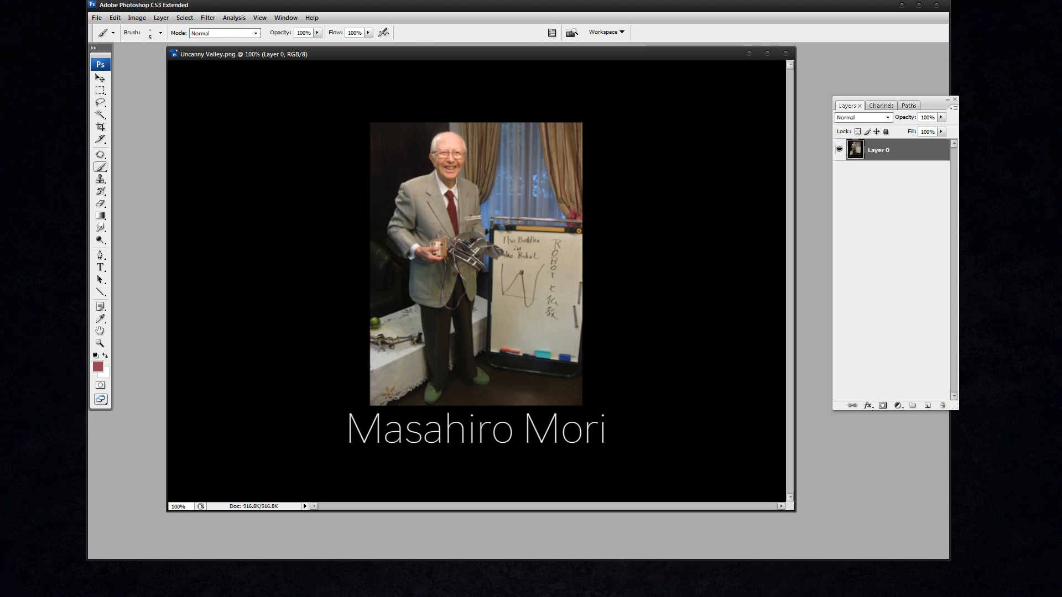
mouse_move(401, 183)
left_mouse_down()
mouse_move(414, 204)
mouse_move(405, 197)
mouse_move(391, 231)
mouse_move(410, 254)
left_mouse_up()
key("ctrl+z")
Draw red circles with pointer lines on the man's chest and head, and undo all the marks.
left_click_drag(436, 226, 532, 164)
left_click_drag(461, 147, 443, 177)
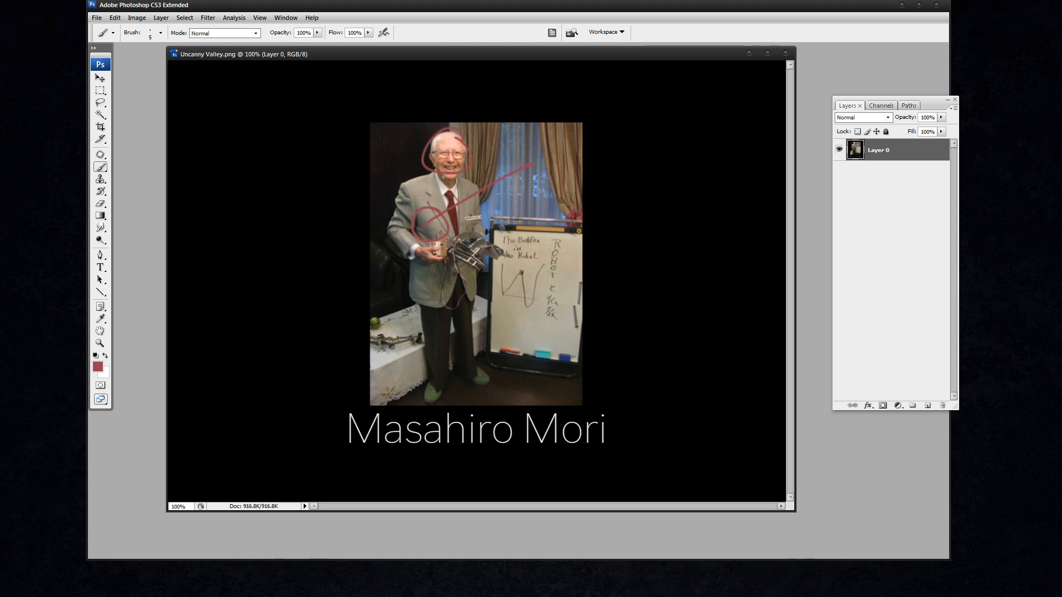
left_click_drag(443, 136, 359, 122)
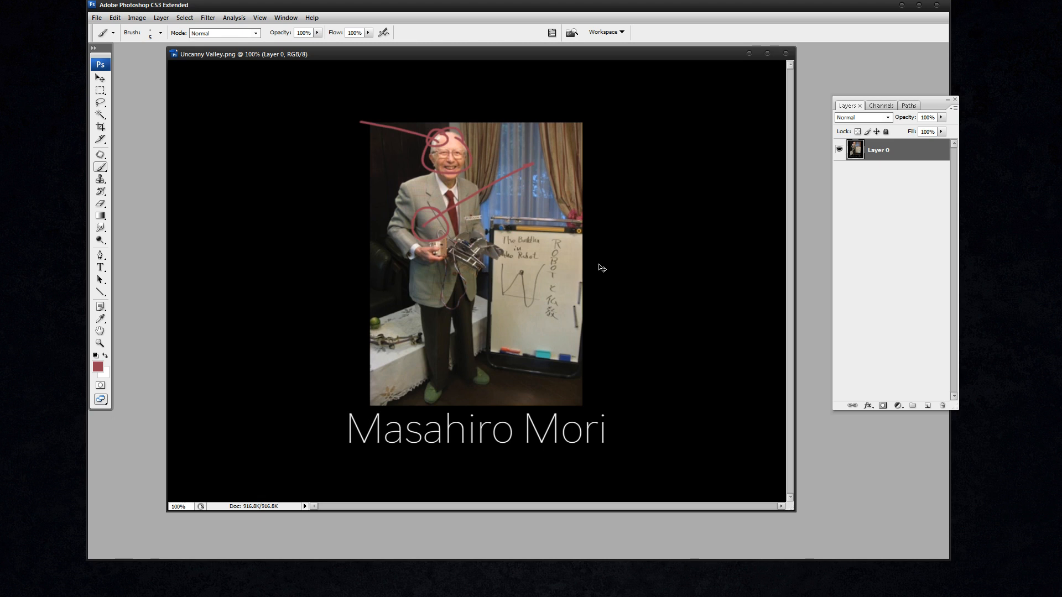
key("ctrl+z")
key("ctrl+alt+z")
key("ctrl+alt+z")
key("ctrl+alt+z")
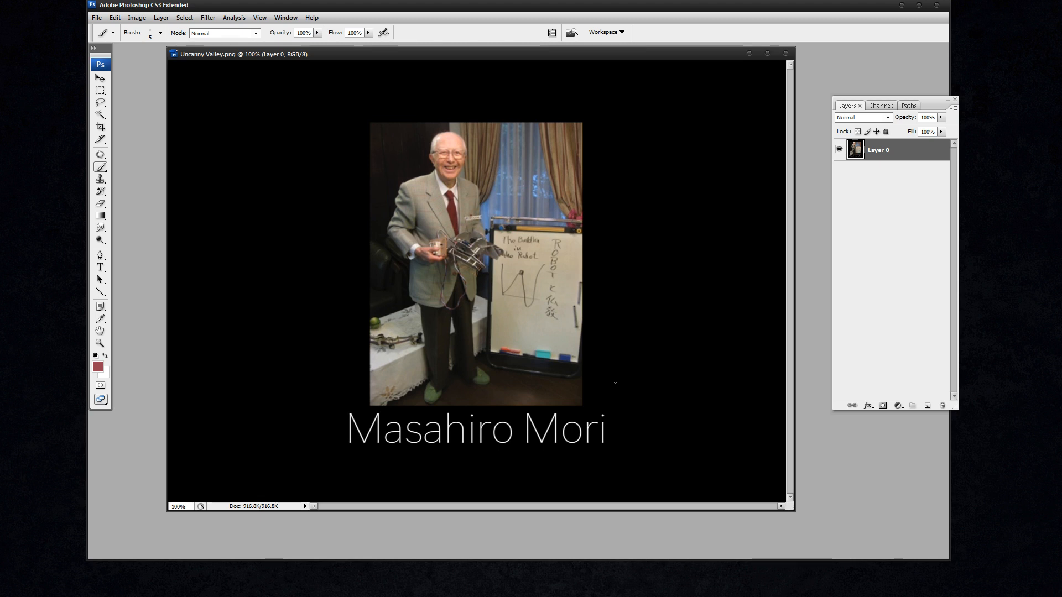
Examine the man's shoes, trousers, jacket and the whiteboard at several magnifications, and return to 100%.
key("z")
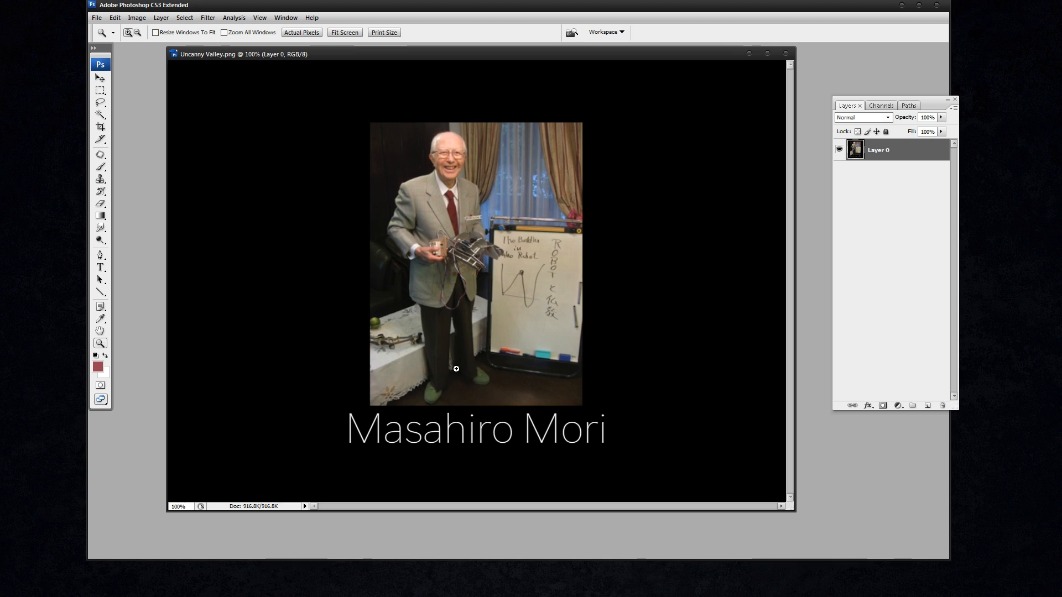
left_click_drag(530, 329, 398, 418)
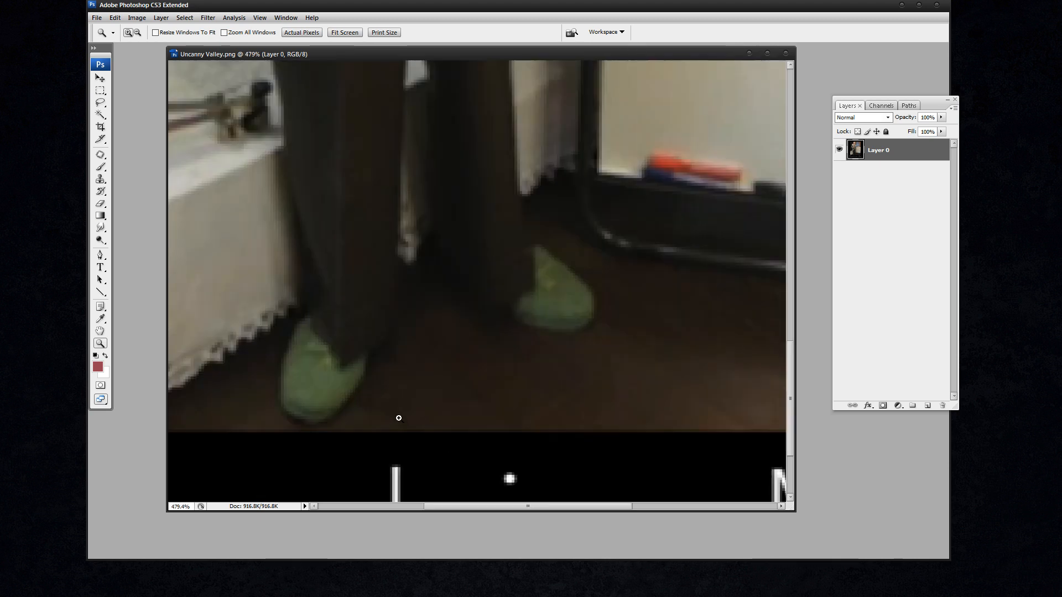
left_click(438, 314, "alt")
left_click(446, 315, "alt")
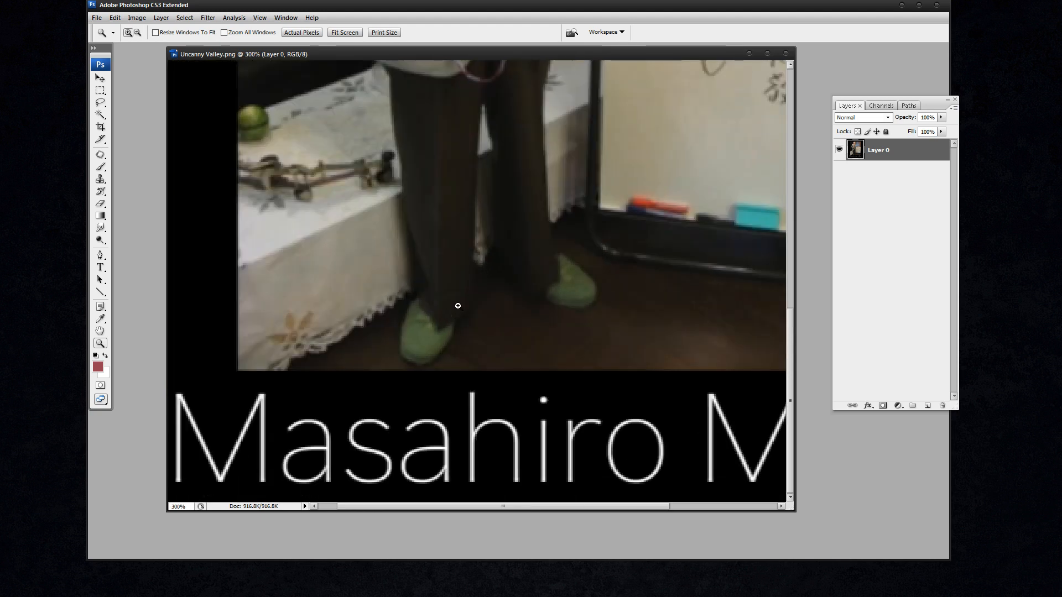
left_click_drag(456, 306, 448, 358)
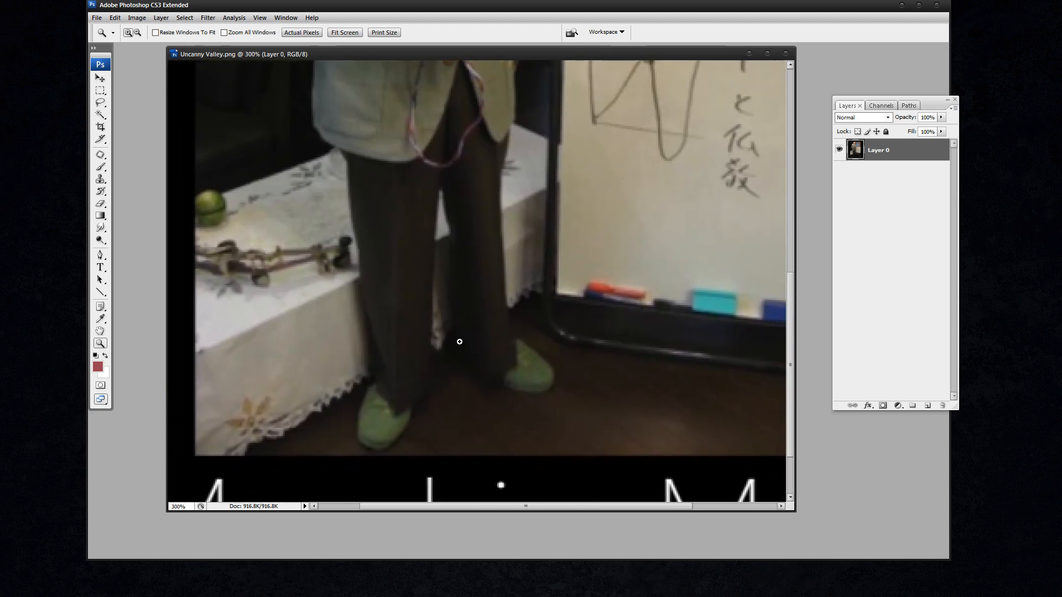
mouse_move(446, 405)
left_mouse_down()
mouse_move(443, 379)
mouse_move(447, 423)
left_mouse_up()
left_click_drag(789, 291, 788, 198)
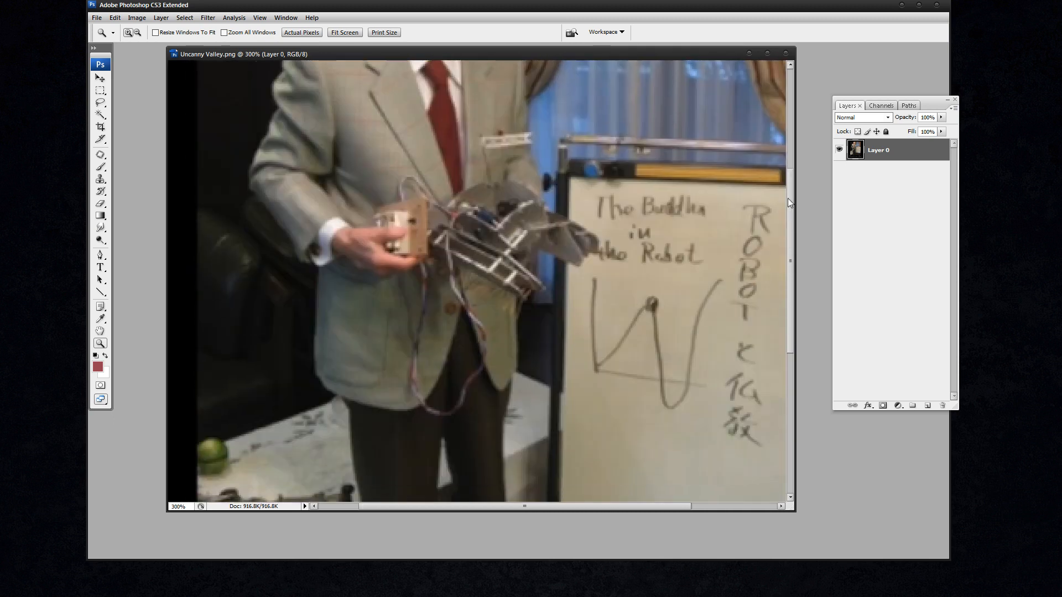
left_click(551, 284, "alt")
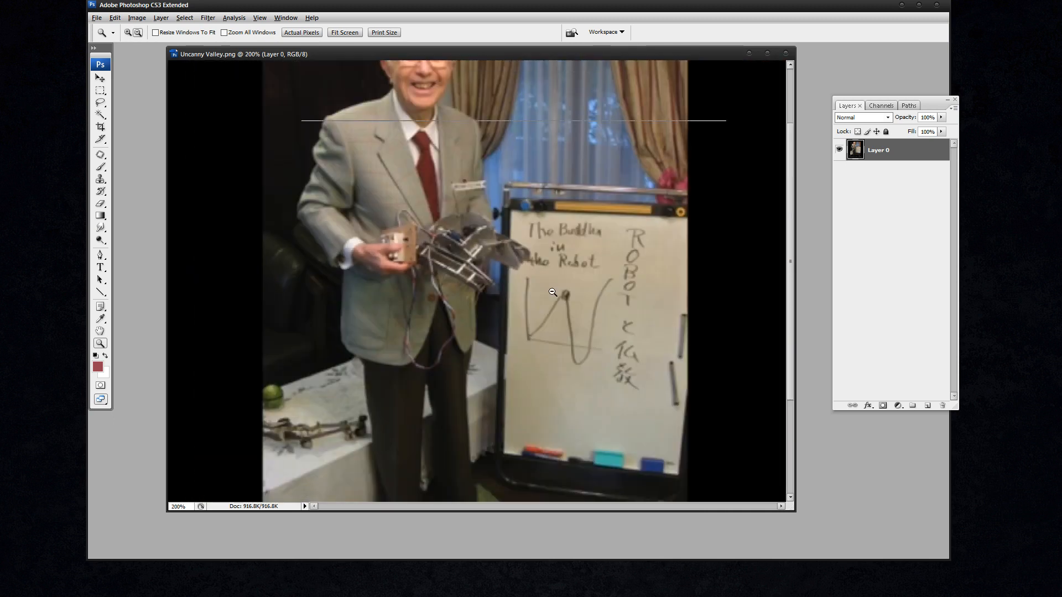
left_click(552, 289, "alt")
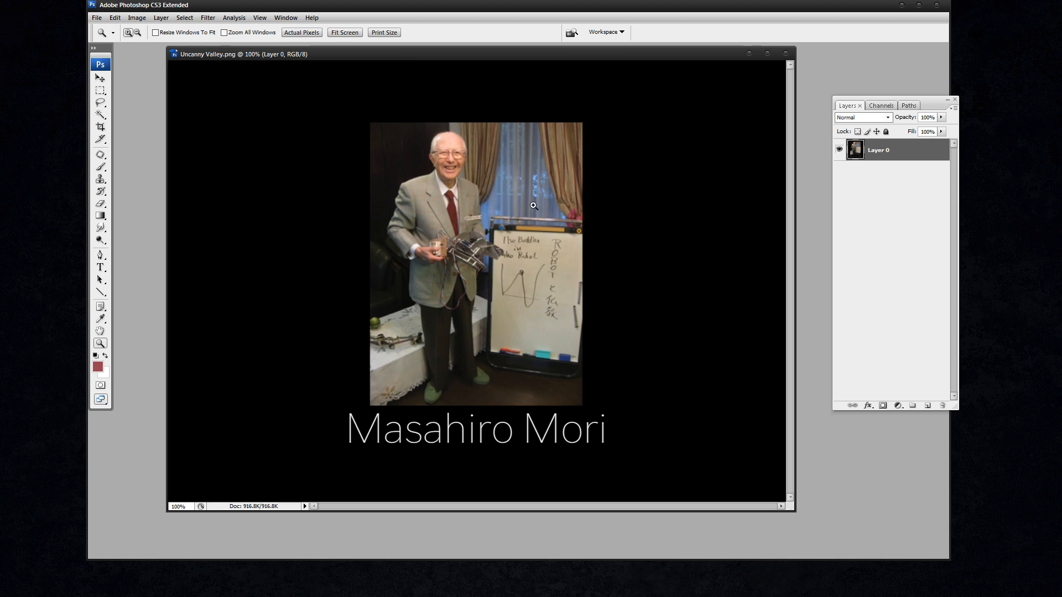
Select the front of the man's jacket beside the tie with the Magic Wand at a tolerance of 24.
left_click_drag(534, 208, 321, 365)
left_click_drag(550, 292, 461, 335)
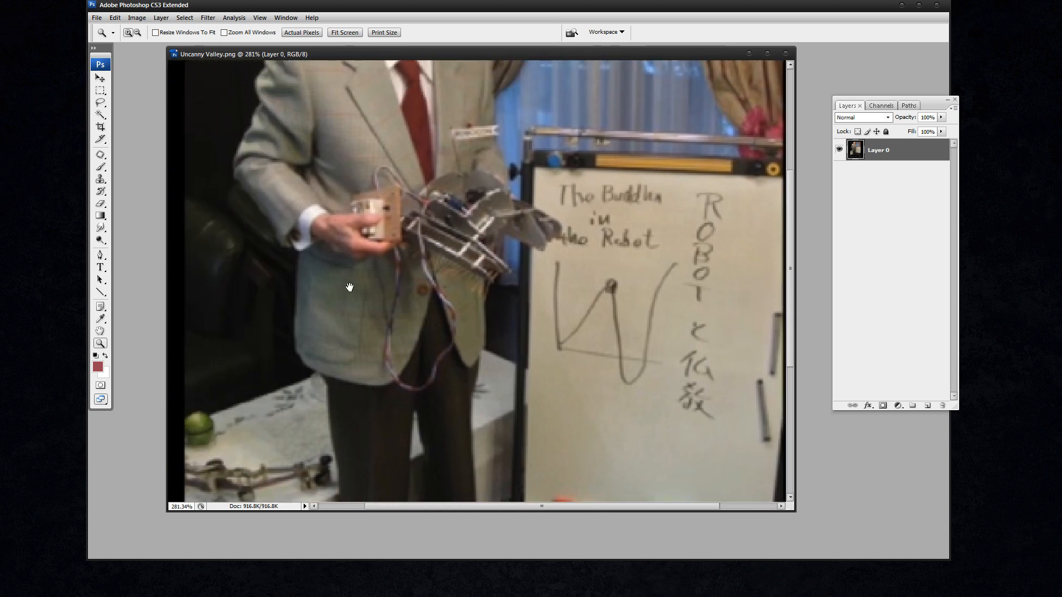
left_click_drag(349, 287, 367, 333)
left_click_drag(437, 291, 472, 349)
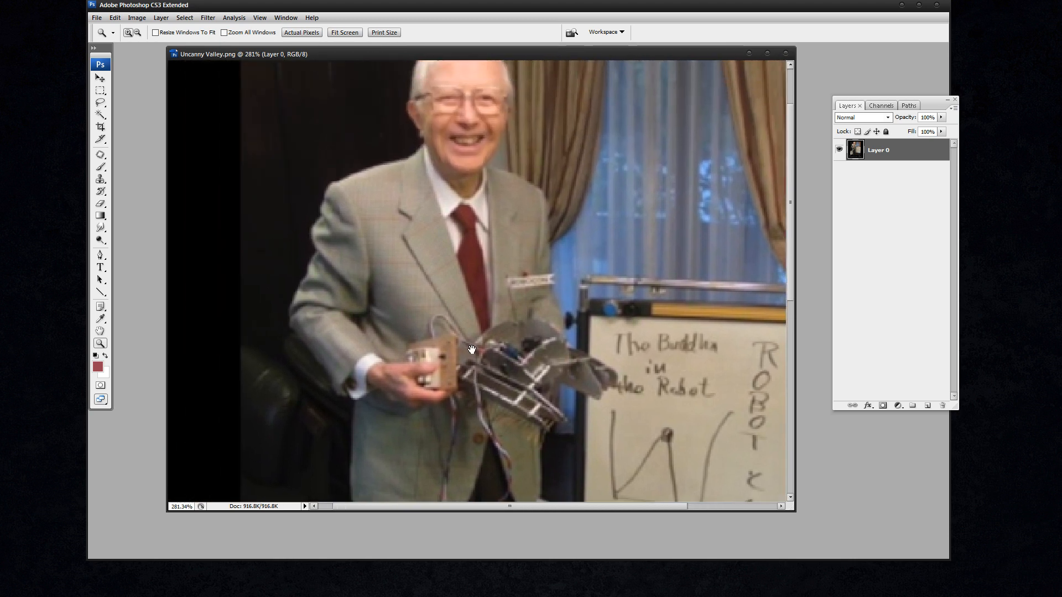
left_click(100, 114)
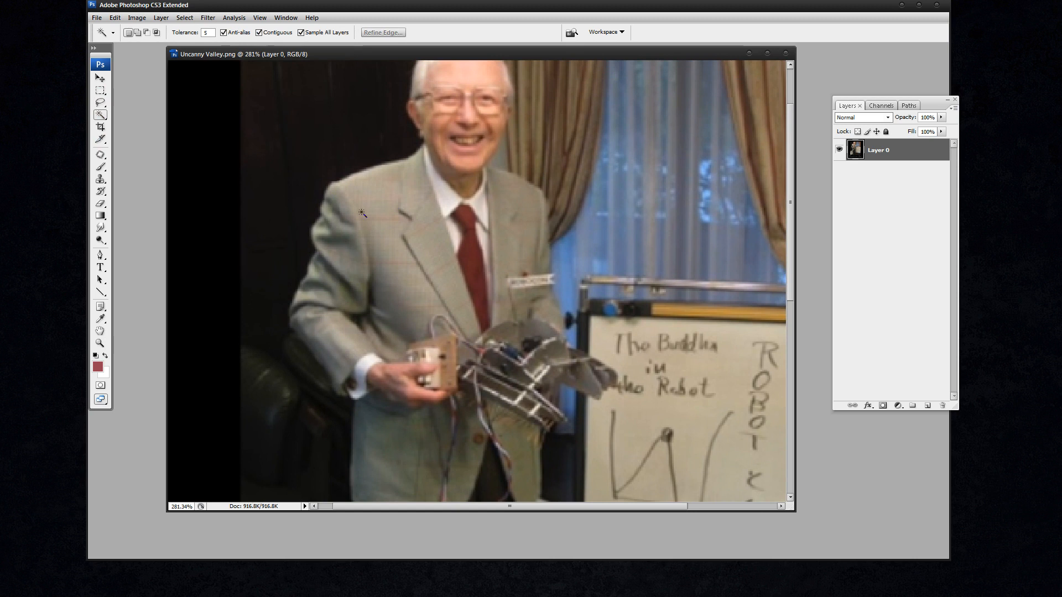
left_click(361, 191)
left_click(333, 197, "shift")
mouse_move(195, 34)
left_mouse_down()
mouse_move(195, 44)
mouse_move(182, 34)
left_mouse_up()
left_click(343, 246, "shift")
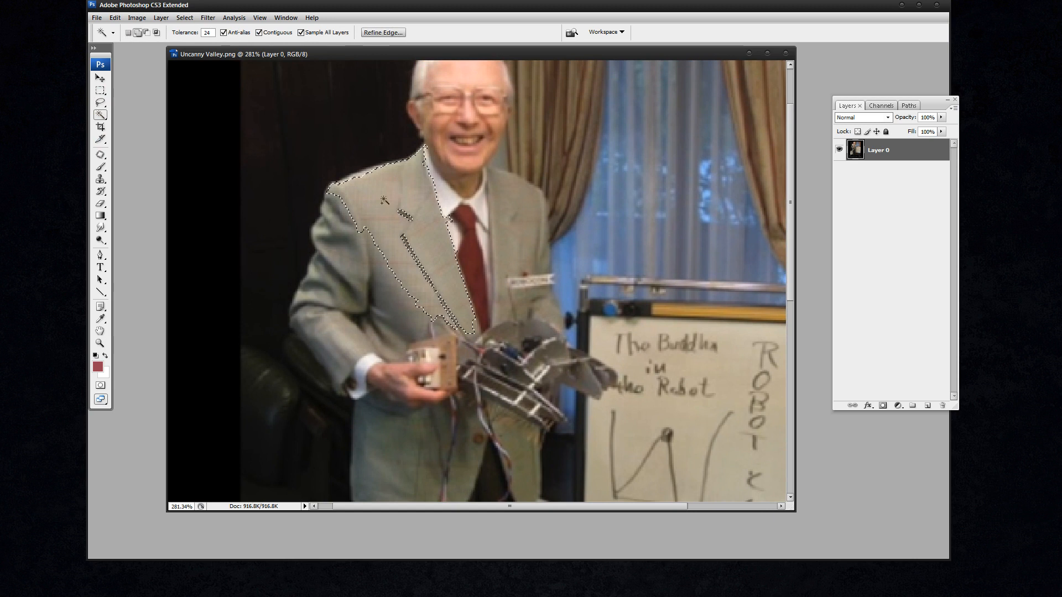
Add the man's jacket sleeve and the lower part of the jacket below his hand to the selection.
left_click(328, 281, "shift")
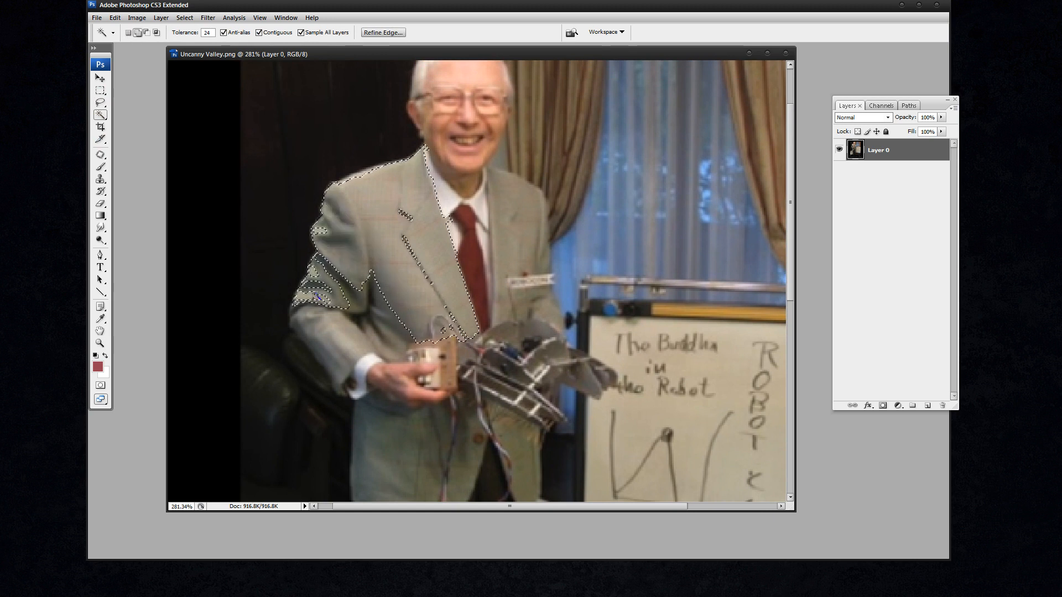
left_click(312, 317, "shift")
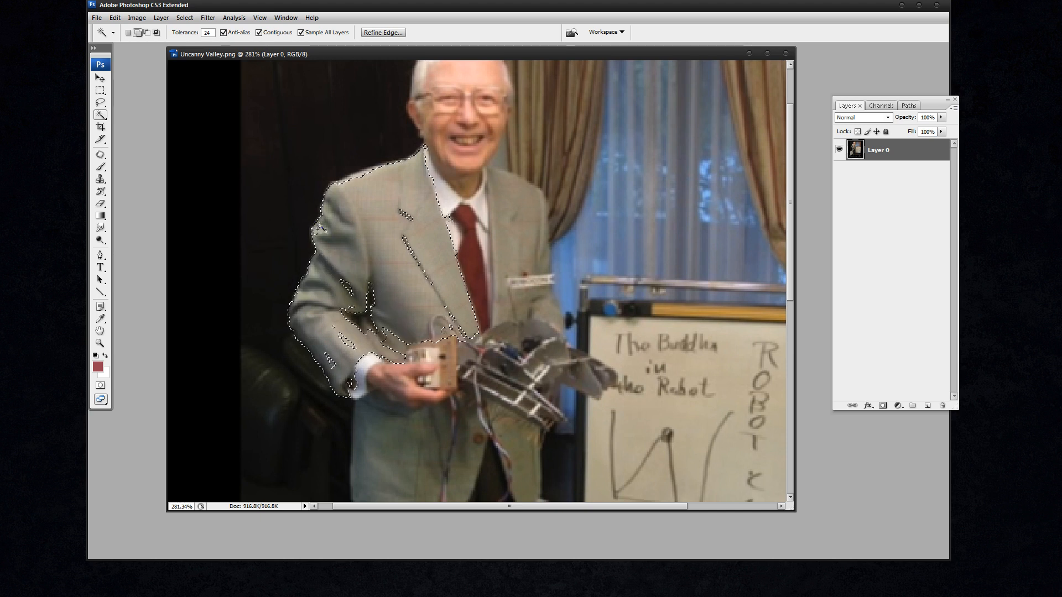
left_click(349, 305, "shift")
left_click(364, 406, "shift")
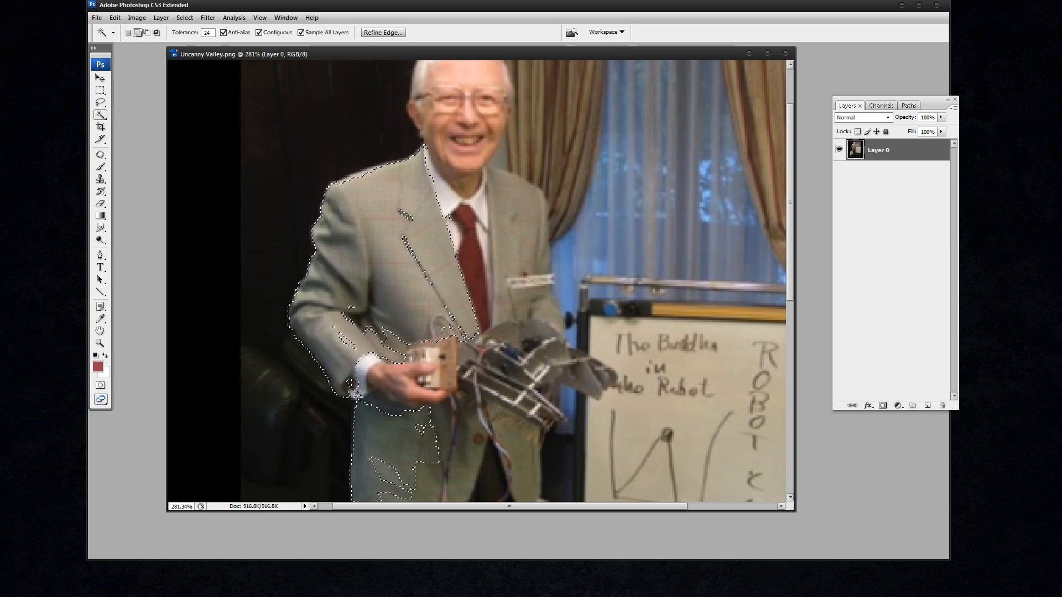
Extend the Magic Wand selection to the man's dark trousers.
scroll(408, 347, "down", 5)
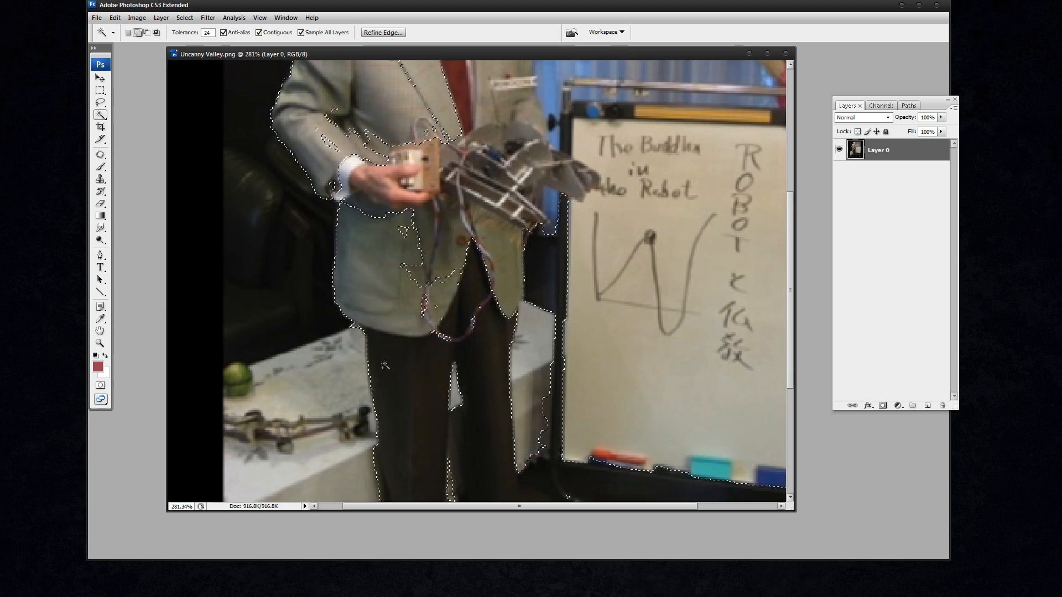
scroll(418, 415, "down", 6)
left_click(397, 270, "shift")
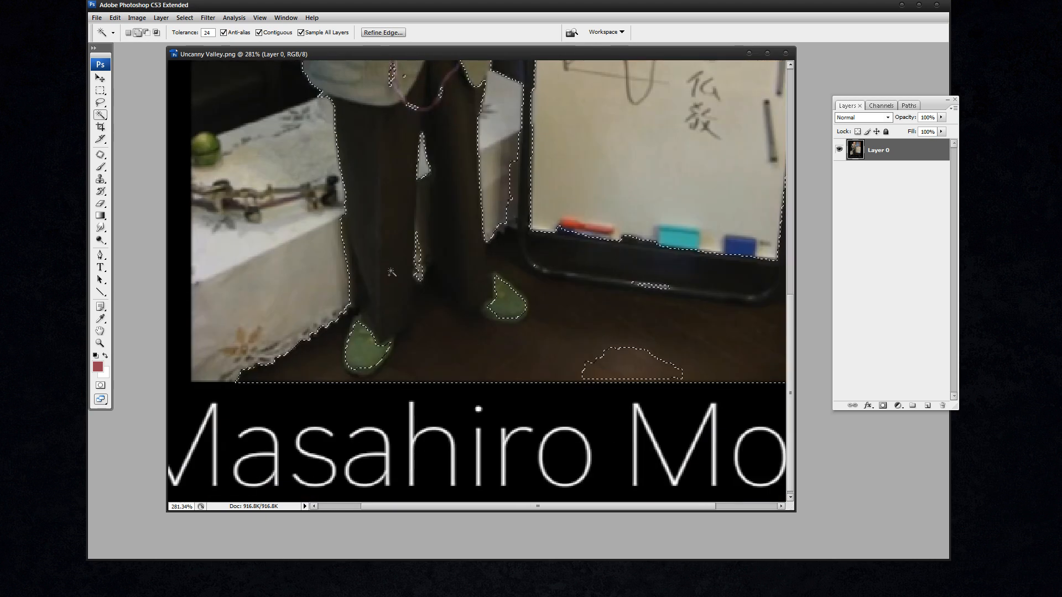
Undo the last extension of the selection to the man's trousers.
key("ctrl+z")
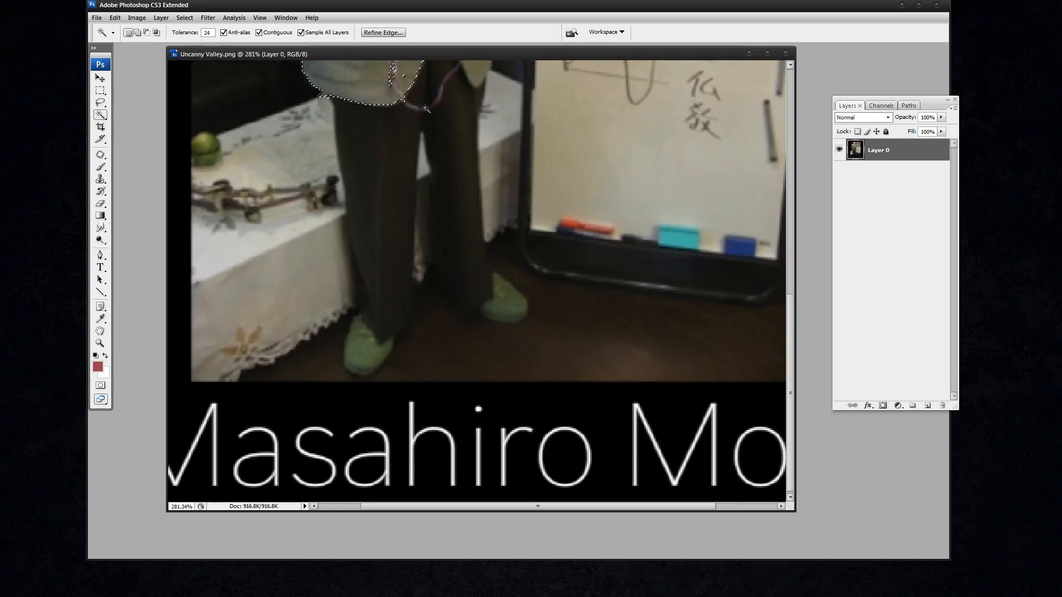
scroll(414, 135, "up", 9)
scroll(373, 237, "up", 3)
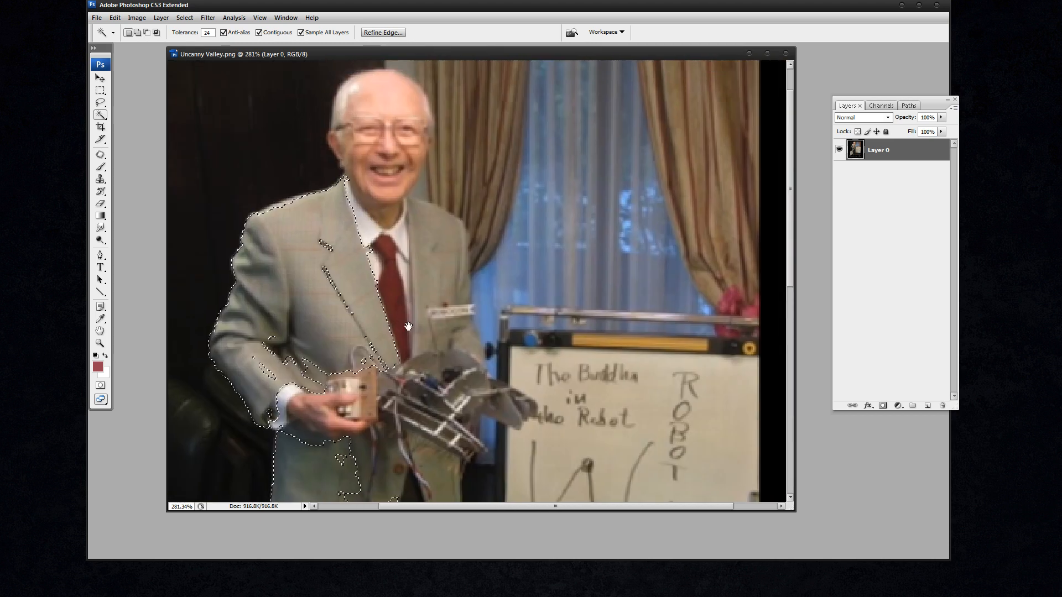
Try adding the man's face and the edge of the curtain beside it to the Magic Wand selection, and clear the selection.
left_click(343, 108, "shift")
left_click(352, 89, "shift")
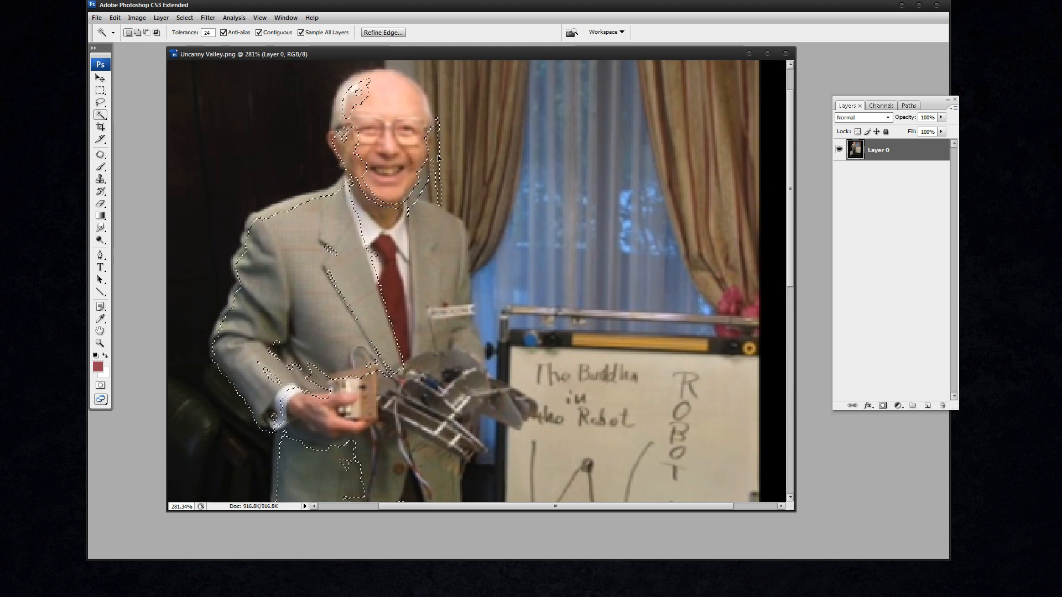
left_click(443, 163, "shift")
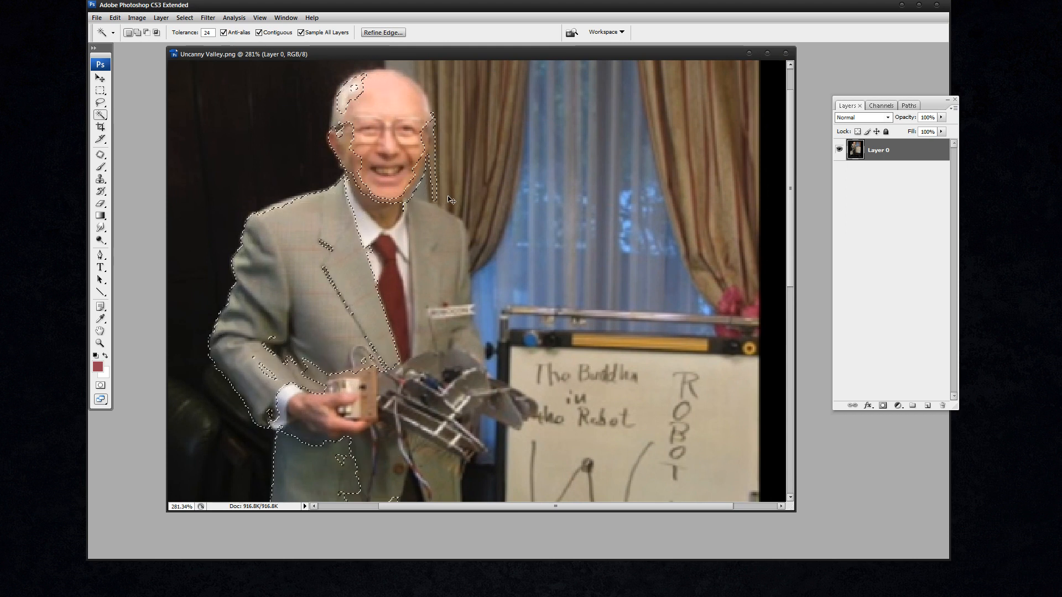
key("ctrl+d")
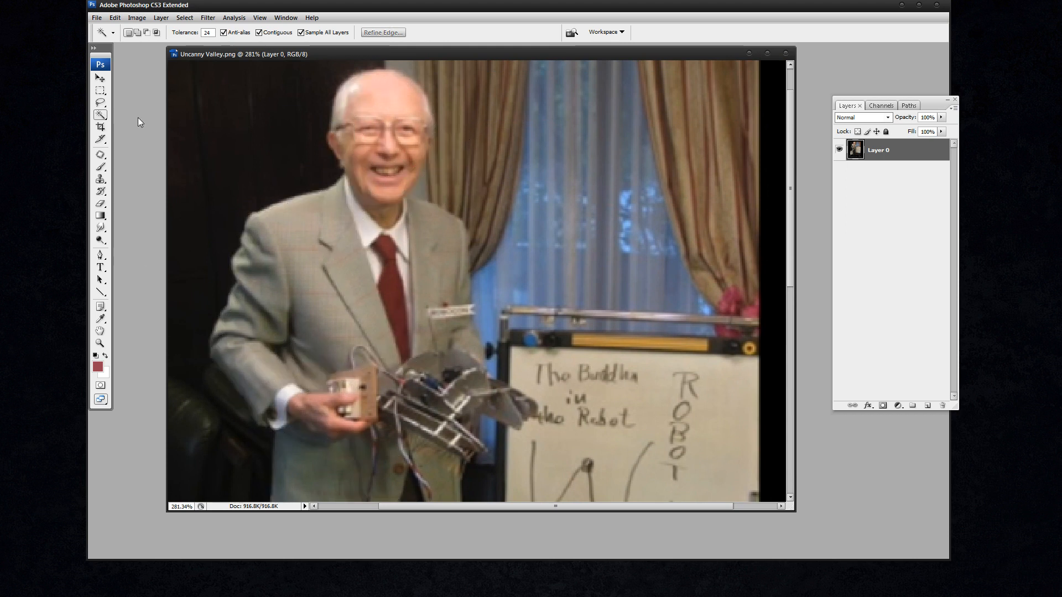
Select the area along the man's head, shoulder and sleeve down to the cuff with the Polygonal Lasso at 0 px feather.
left_click(100, 102)
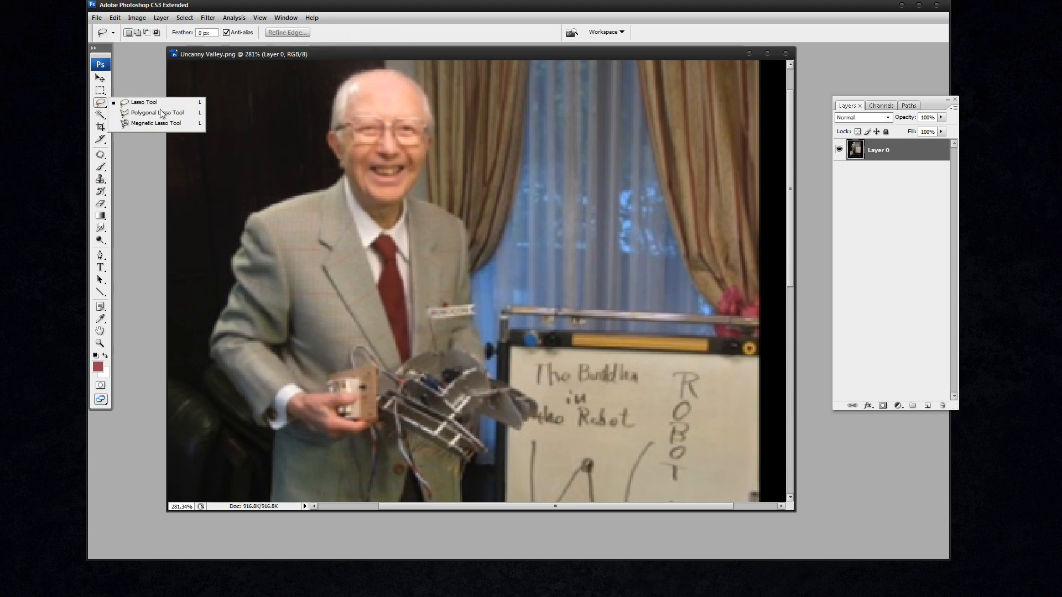
left_click(138, 111)
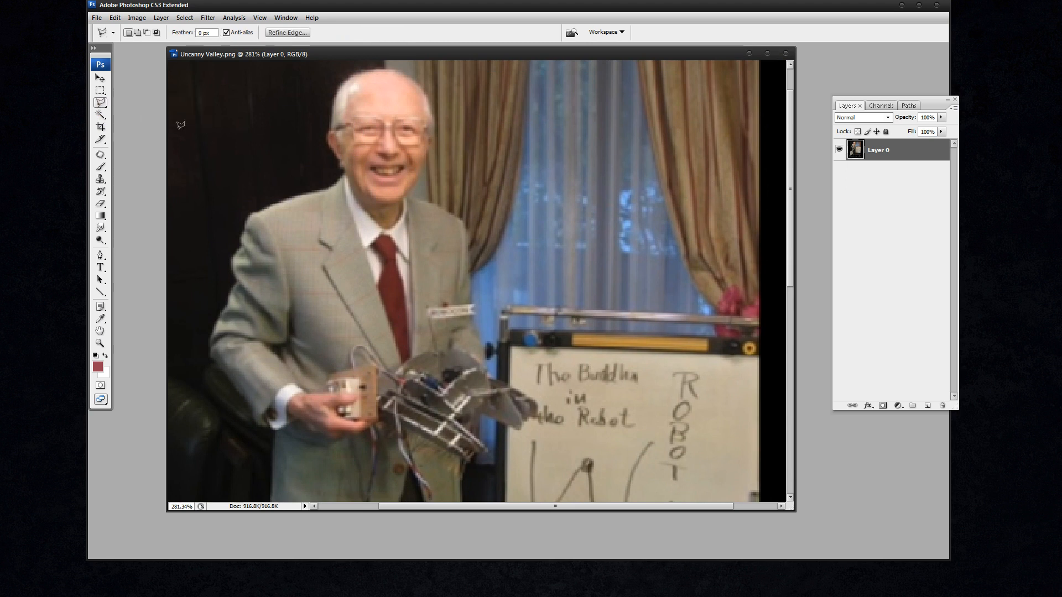
left_click(335, 95)
mouse_move(320, 191)
left_mouse_down()
mouse_move(258, 203)
mouse_move(241, 247)
left_mouse_up()
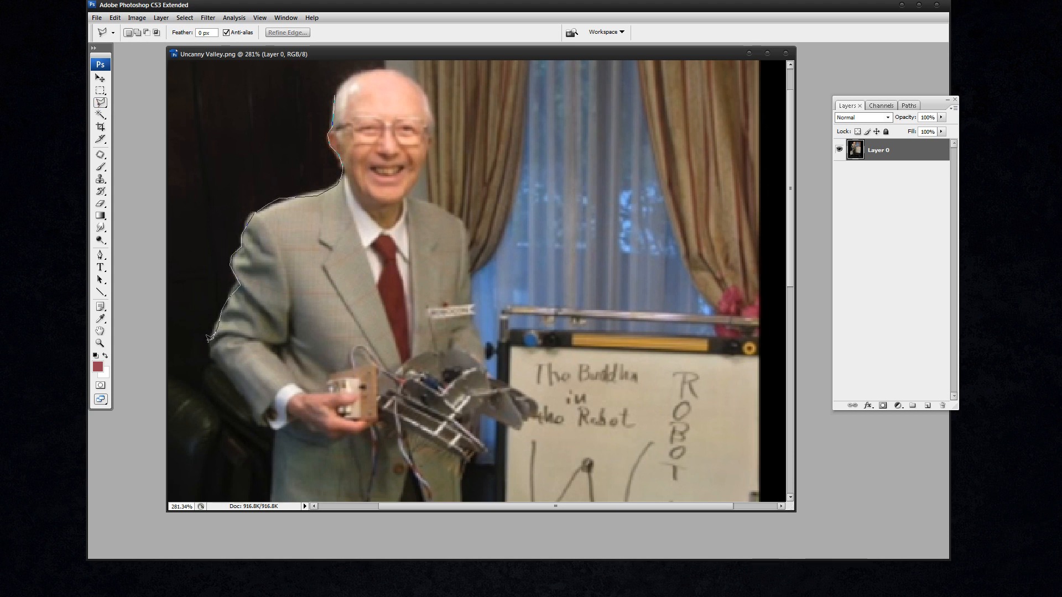
left_click_drag(207, 337, 262, 422)
double_click(281, 413)
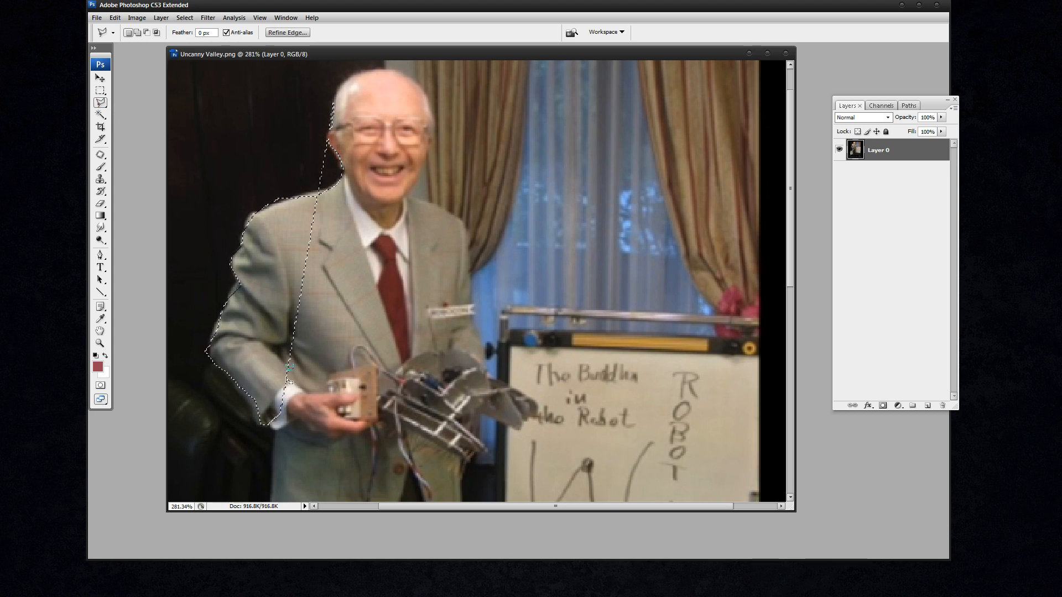
Move the polygonal selection outline up towards the dark background and deselect it.
mouse_move(277, 288)
left_mouse_down()
mouse_move(218, 282)
mouse_move(233, 232)
left_mouse_up()
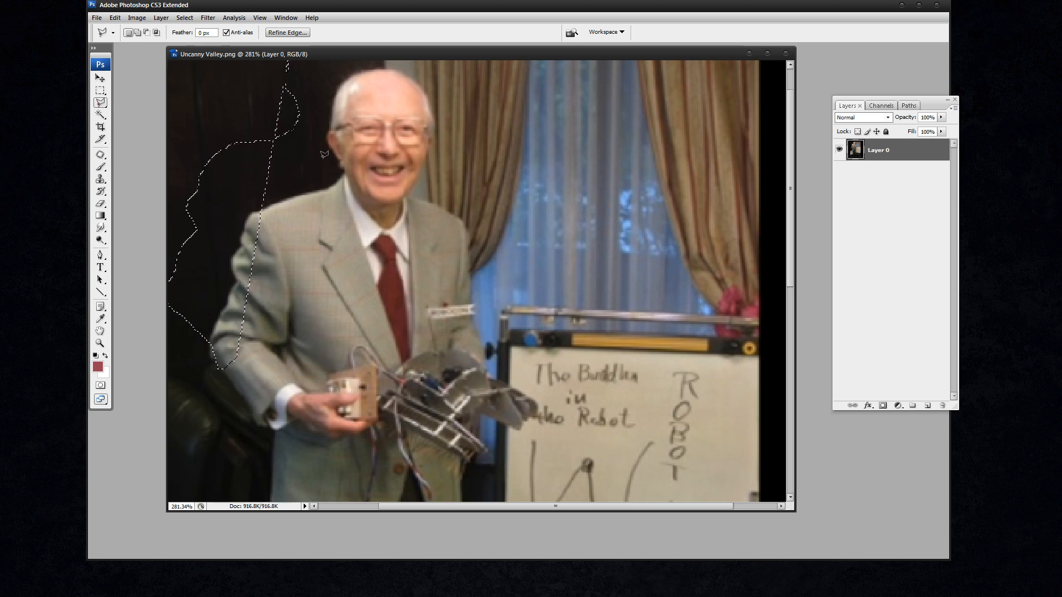
key("ctrl+d")
Trace the man from his head around his jacket, legs and shoes up to the robot with the Magnetic Lasso, and close the selection.
left_click_drag(101, 106, 143, 128)
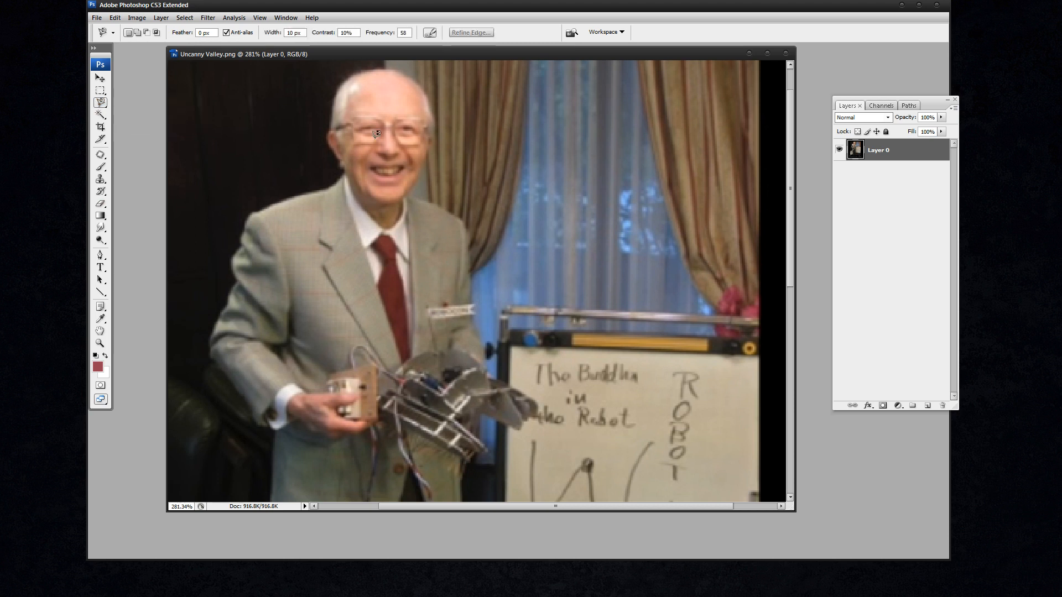
left_click(333, 97)
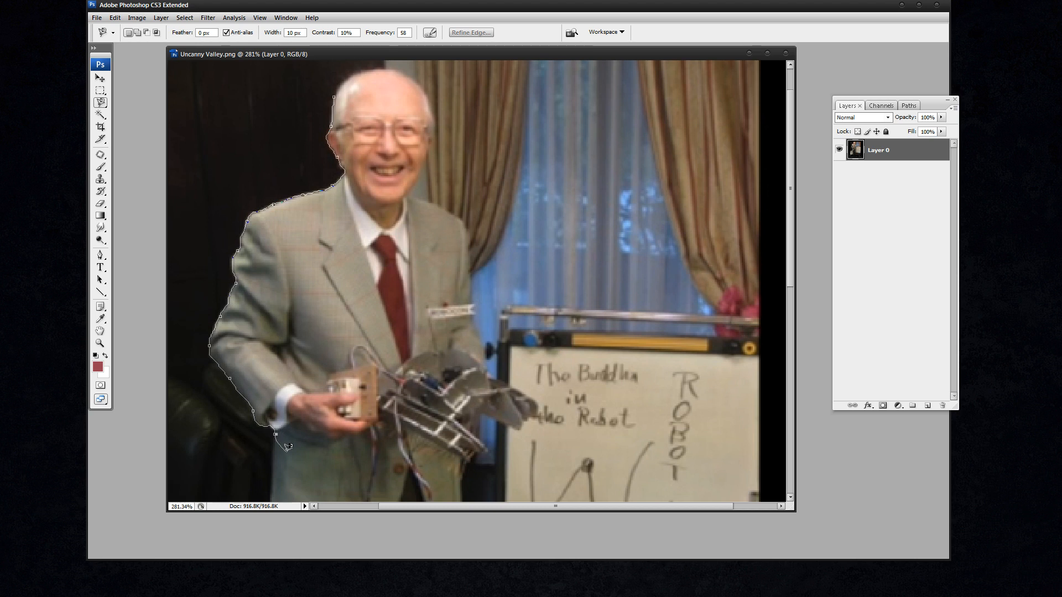
mouse_move(274, 440)
left_mouse_down()
mouse_move(387, 138)
mouse_move(332, 160)
mouse_move(314, 152)
left_mouse_up()
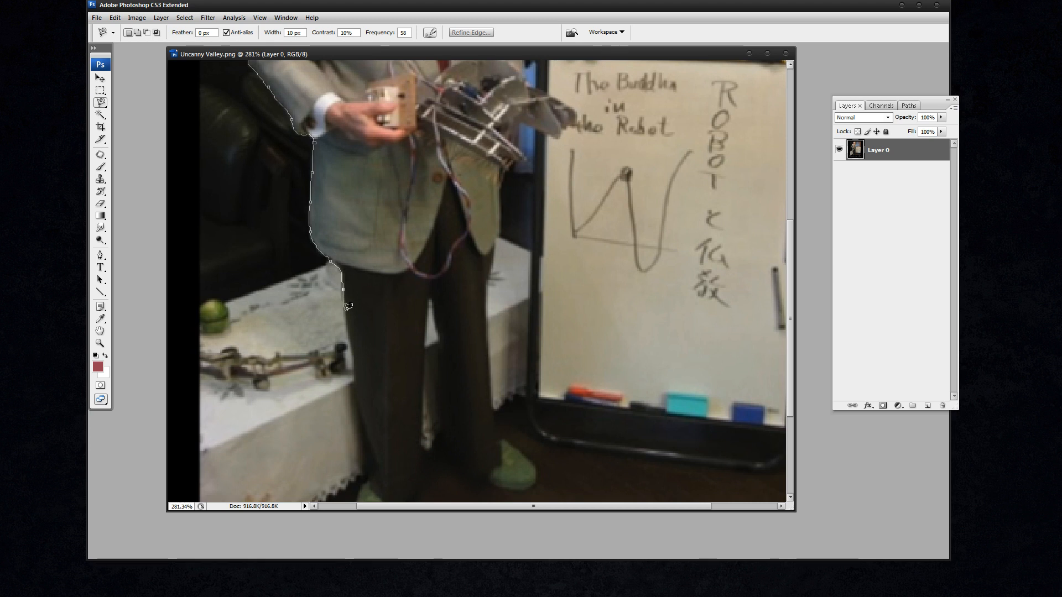
left_click_drag(355, 385, 311, 218)
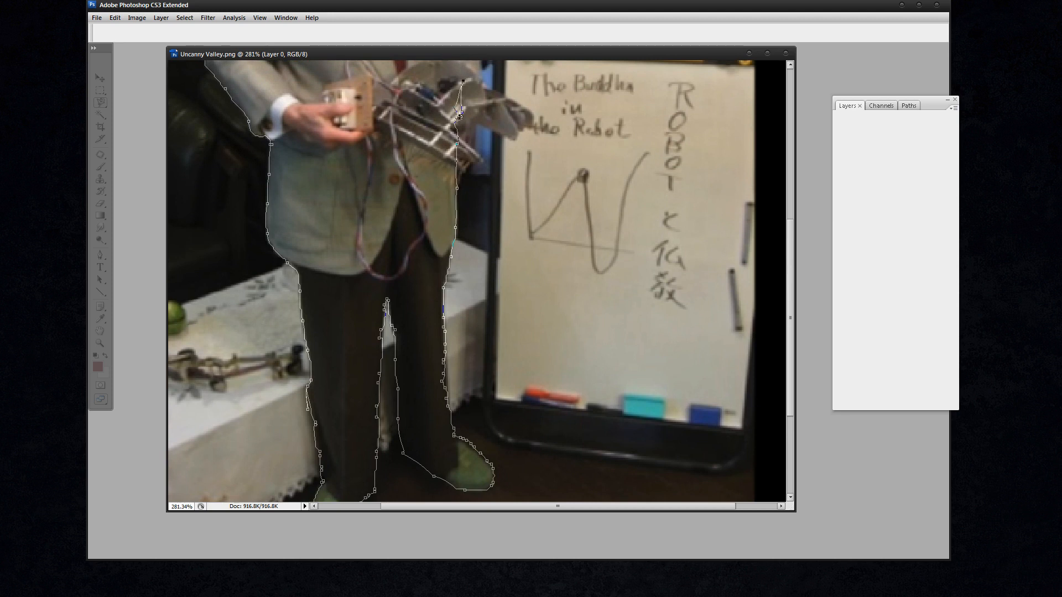
double_click(368, 140)
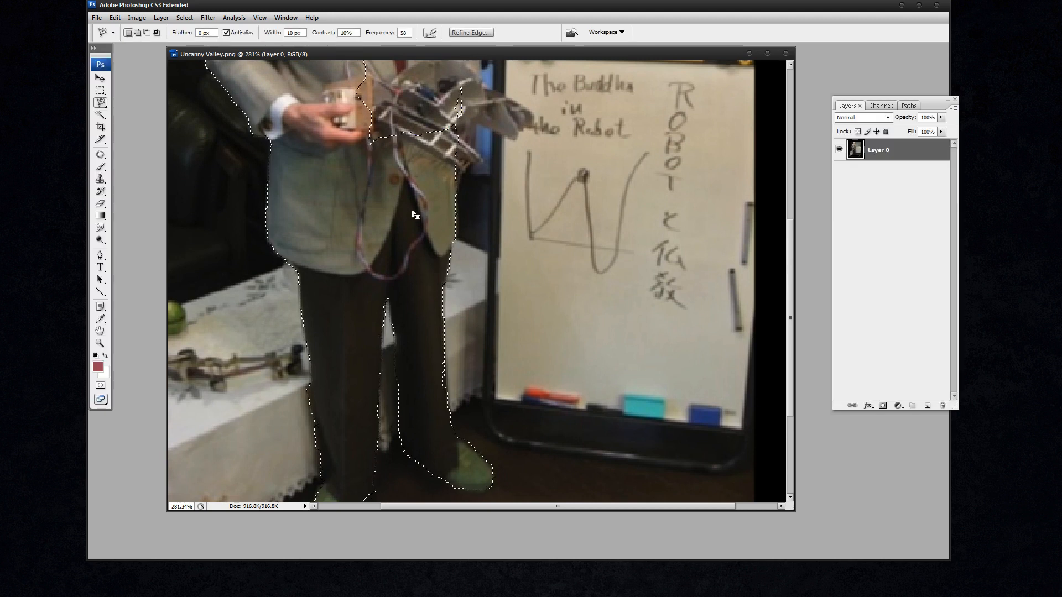
Try feathering the Magnetic Lasso selection of the man several times.
left_click_drag(394, 210, 429, 364)
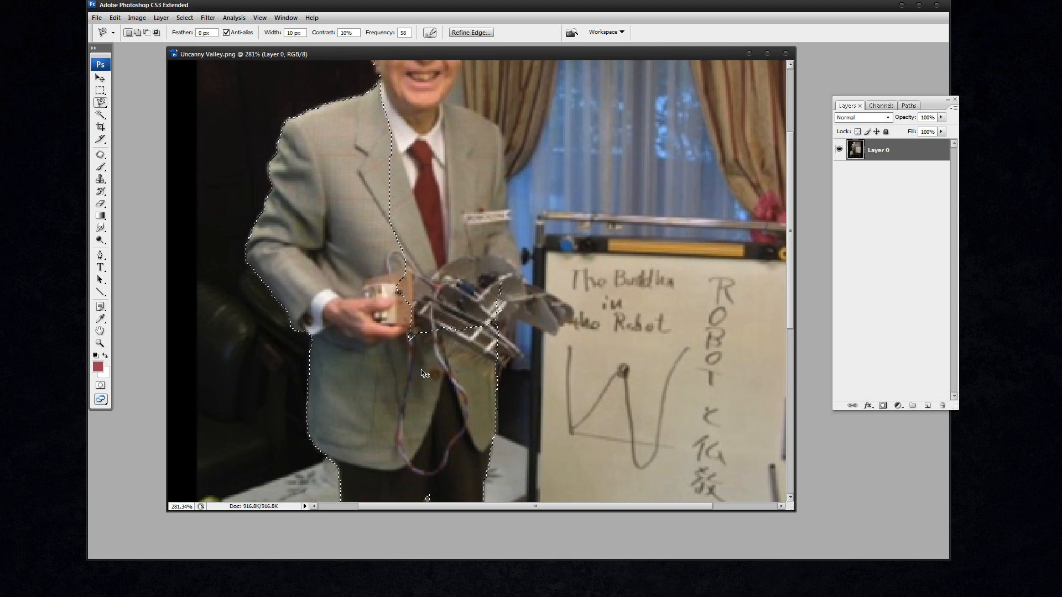
key("ctrl+alt+d")
key("Return")
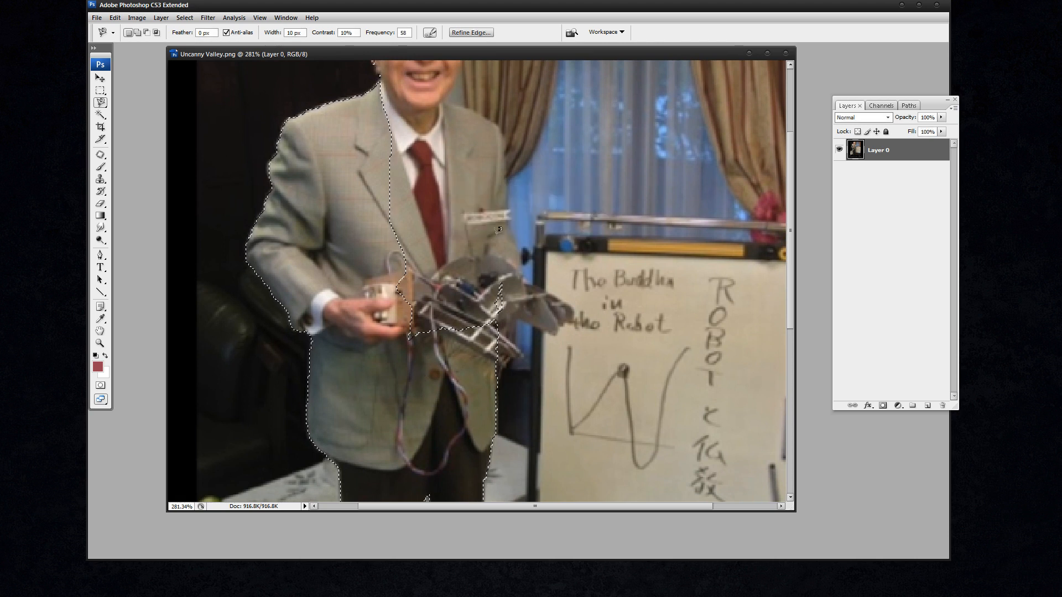
key("ctrl+alt+d")
key("Return")
key("ctrl+alt+d")
key("Return")
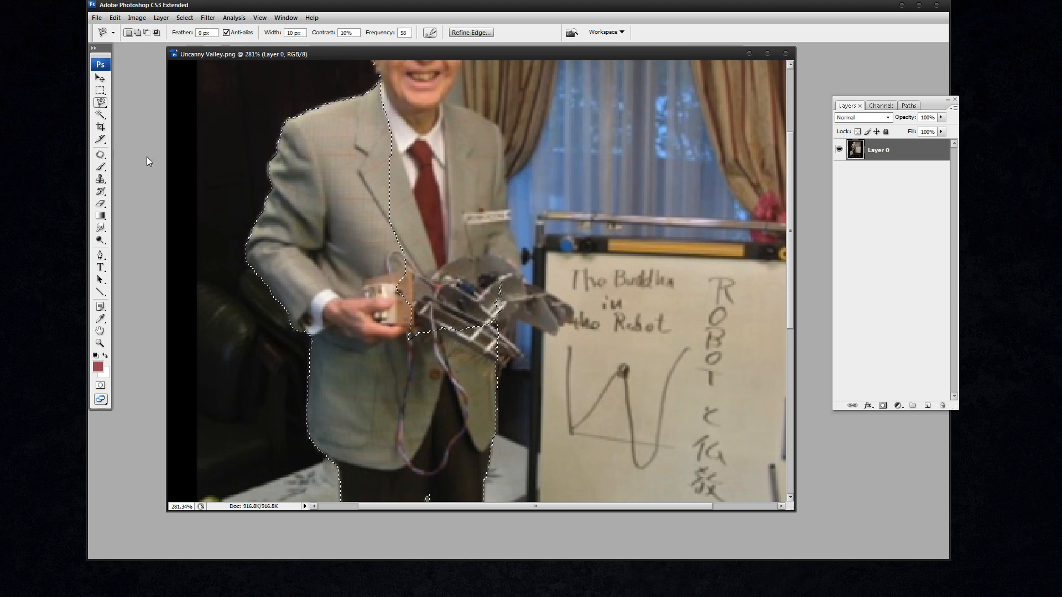
Replace the selection with a freehand Lasso loop around the jacket's lapel, and discard it without feathering.
left_click_drag(100, 102, 140, 108)
key("ctrl+d")
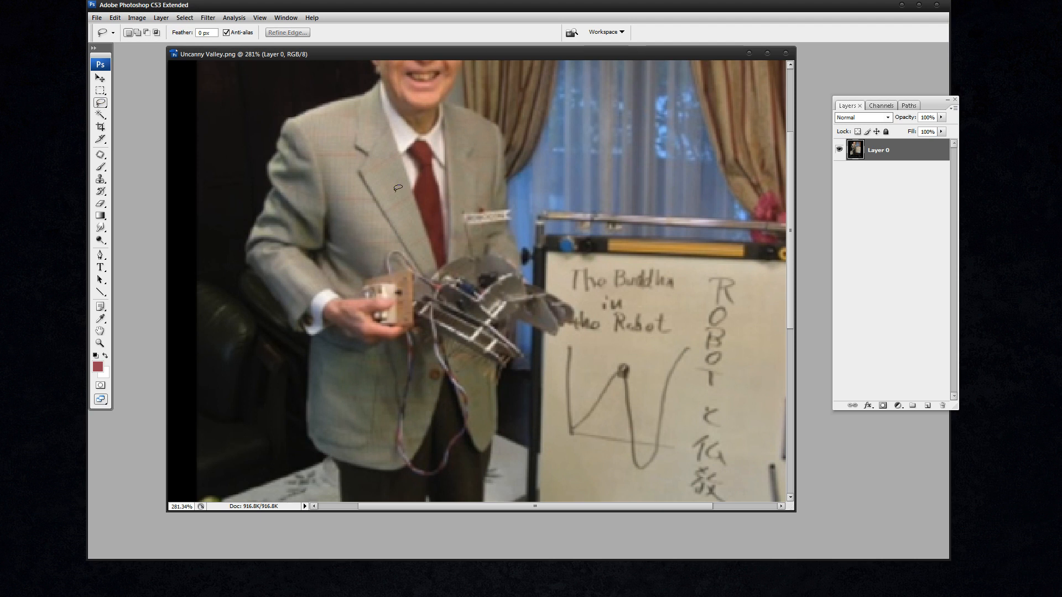
left_click_drag(377, 160, 372, 162)
key("ctrl+alt+d")
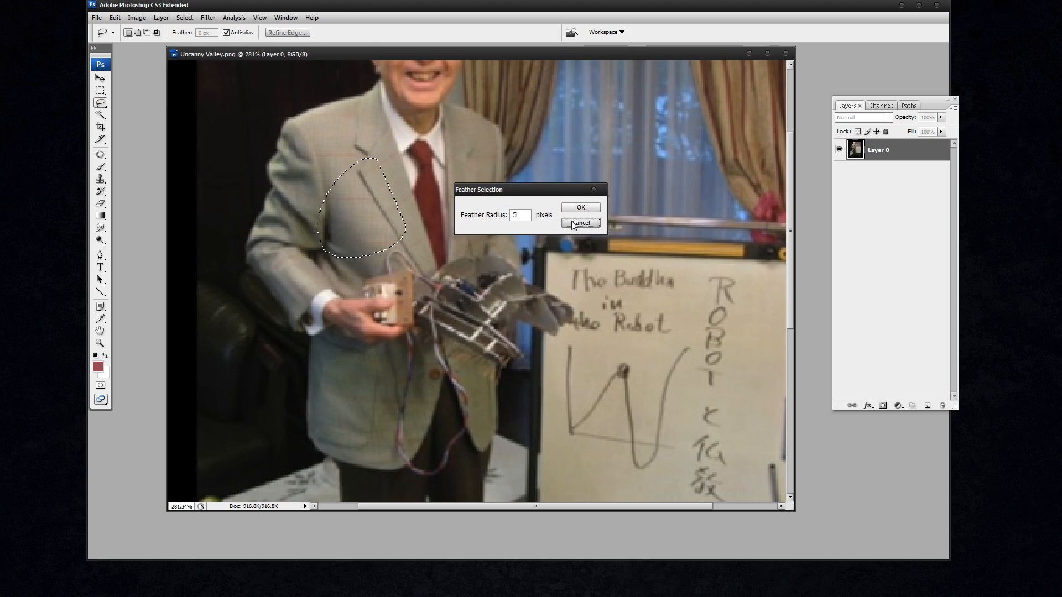
left_click(575, 223)
left_click(444, 196)
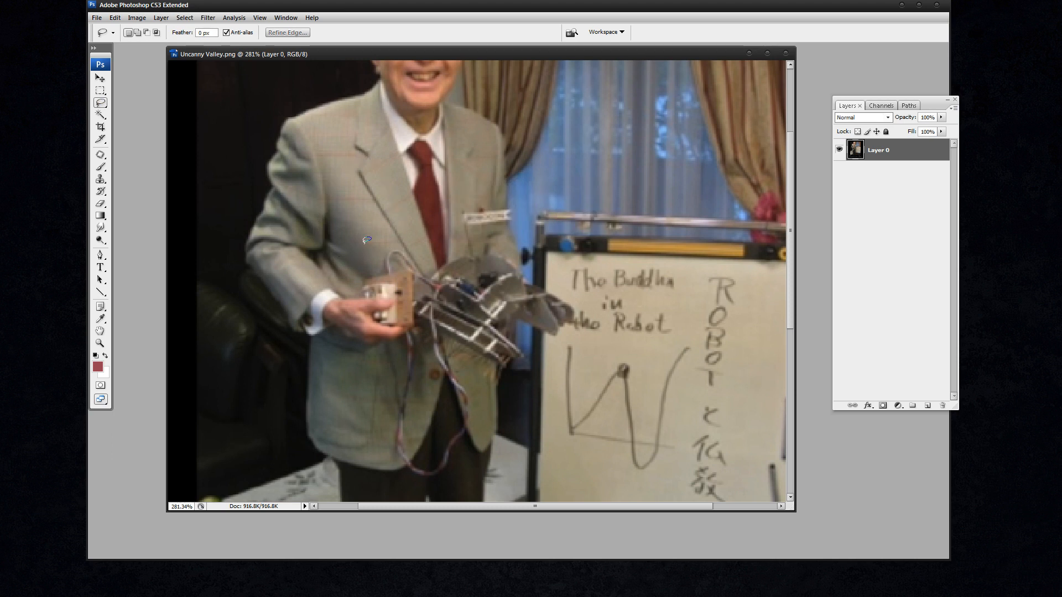
Draw a rounded Lasso selection over the jacket front and tie edge, and set the layer's blend mode to Color Dodge.
left_click_drag(412, 180, 427, 194)
key("shift+alt+d")
key("ctrl+alt+d")
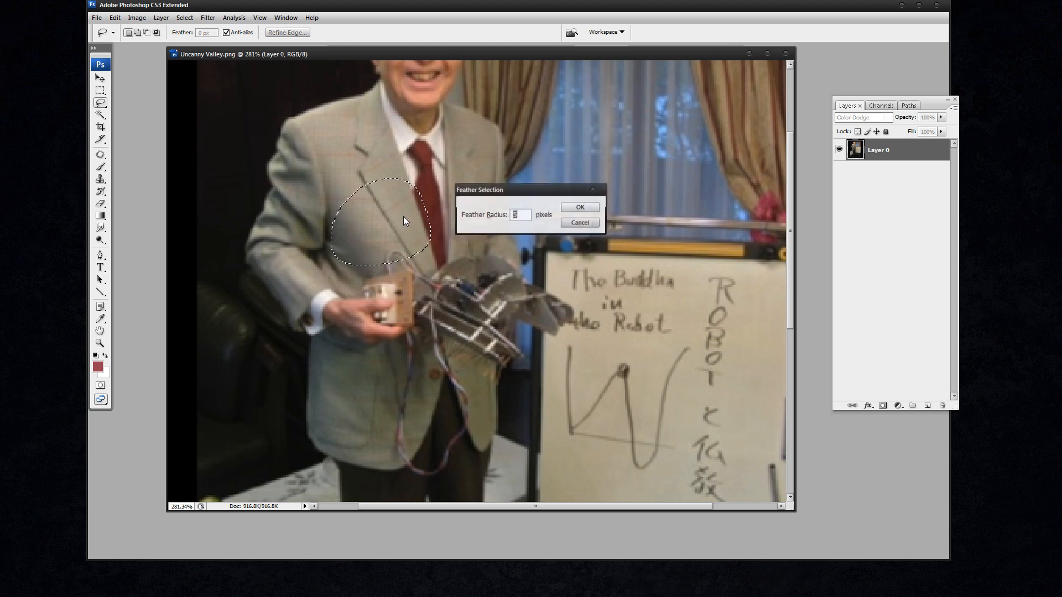
left_click(586, 226)
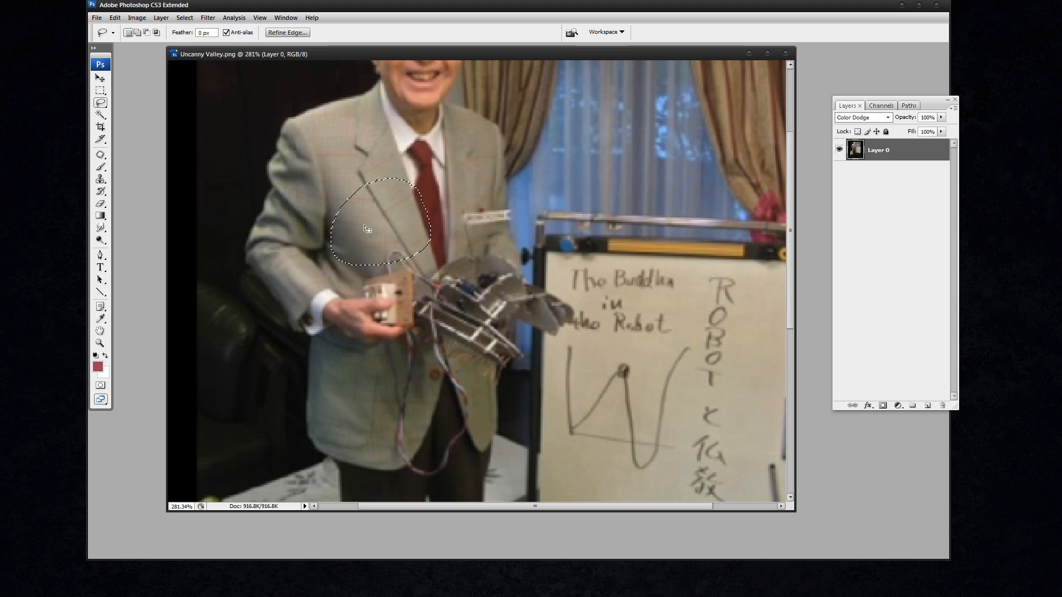
Move the rounded selection outline down over the jacket above the man's hand, and deselect it.
left_click(375, 208)
mouse_move(375, 209)
left_mouse_down()
mouse_move(354, 195)
mouse_move(319, 244)
mouse_move(386, 227)
left_mouse_up()
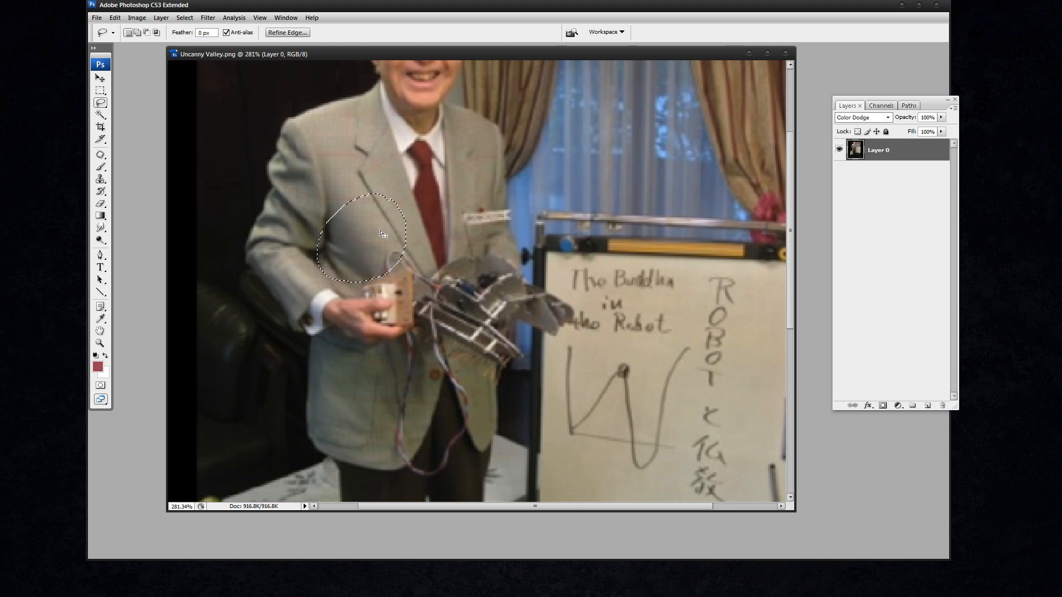
mouse_move(406, 215)
left_mouse_down()
mouse_move(420, 259)
mouse_move(407, 219)
mouse_move(382, 270)
mouse_move(434, 276)
left_mouse_up()
left_click(408, 232)
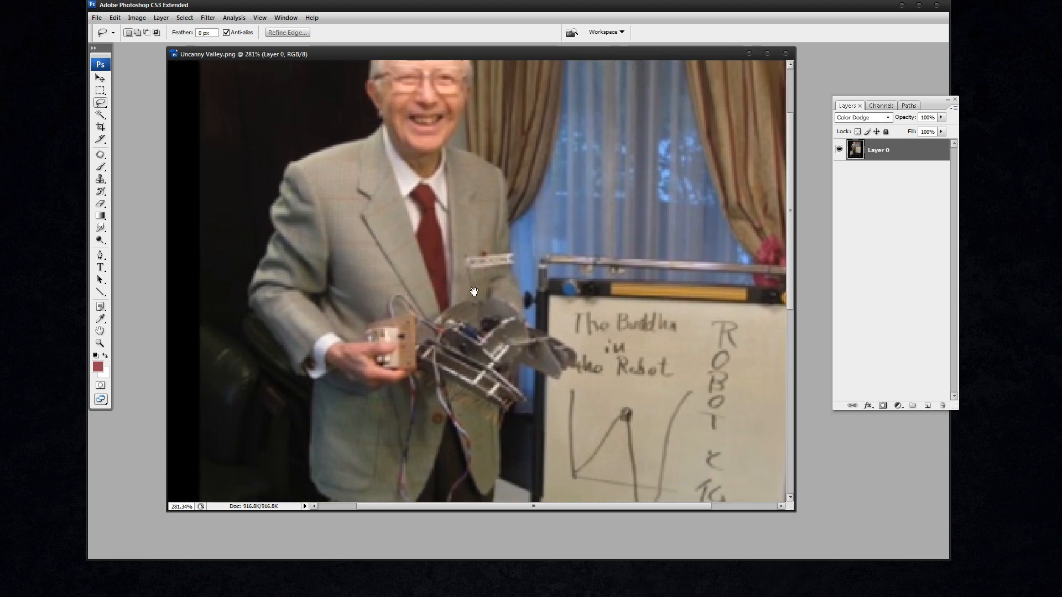
Select the sheer blue curtain in the window with the Magic Wand at tolerance 24, and replace it with dark stripes of the drape beside it.
double_click(101, 344)
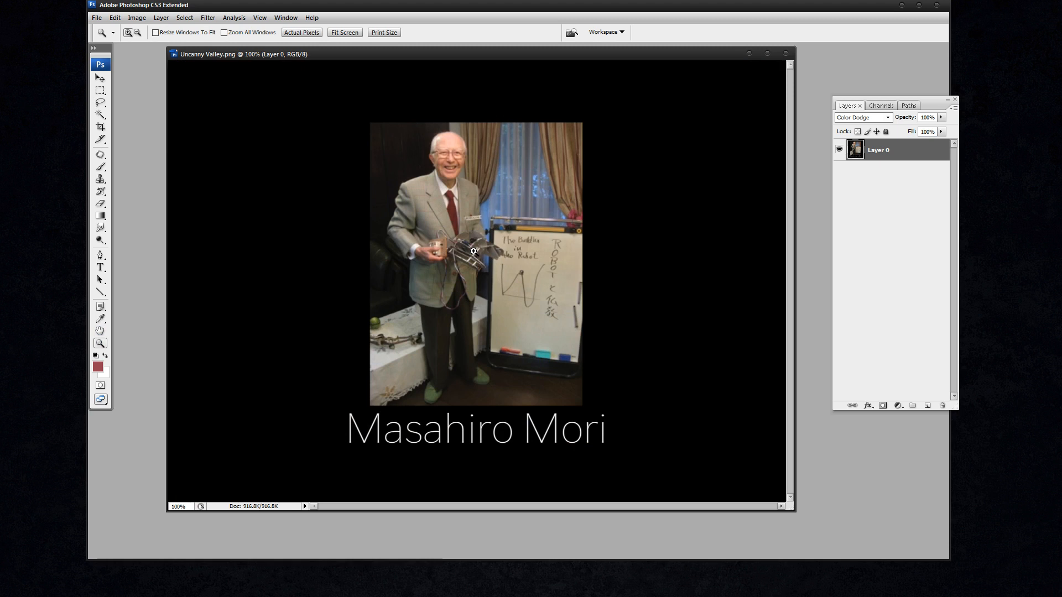
left_click_drag(489, 153, 579, 258)
double_click(107, 339)
left_click_drag(607, 290, 541, 353)
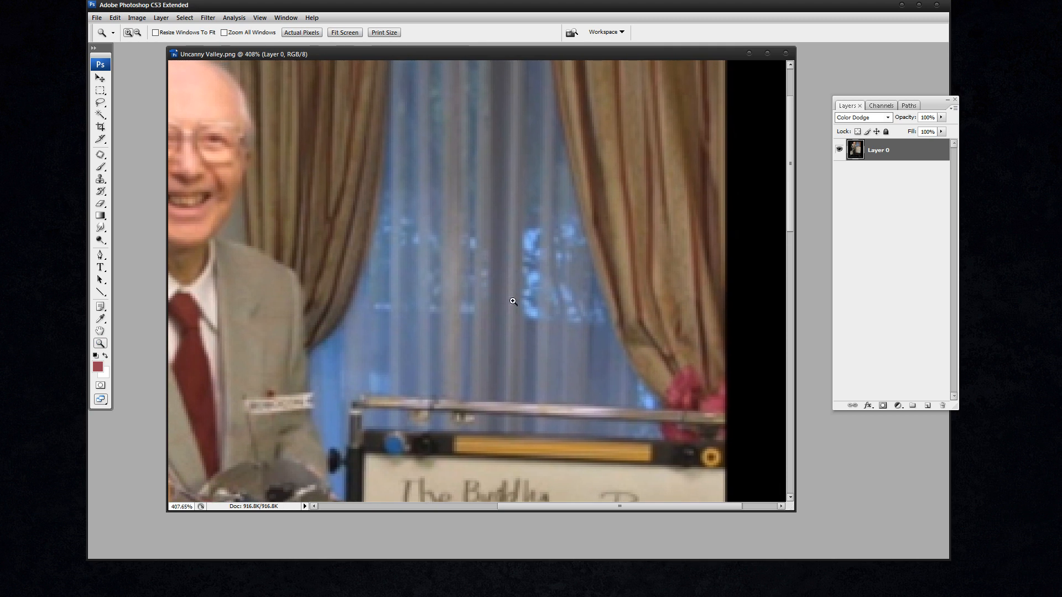
key("w")
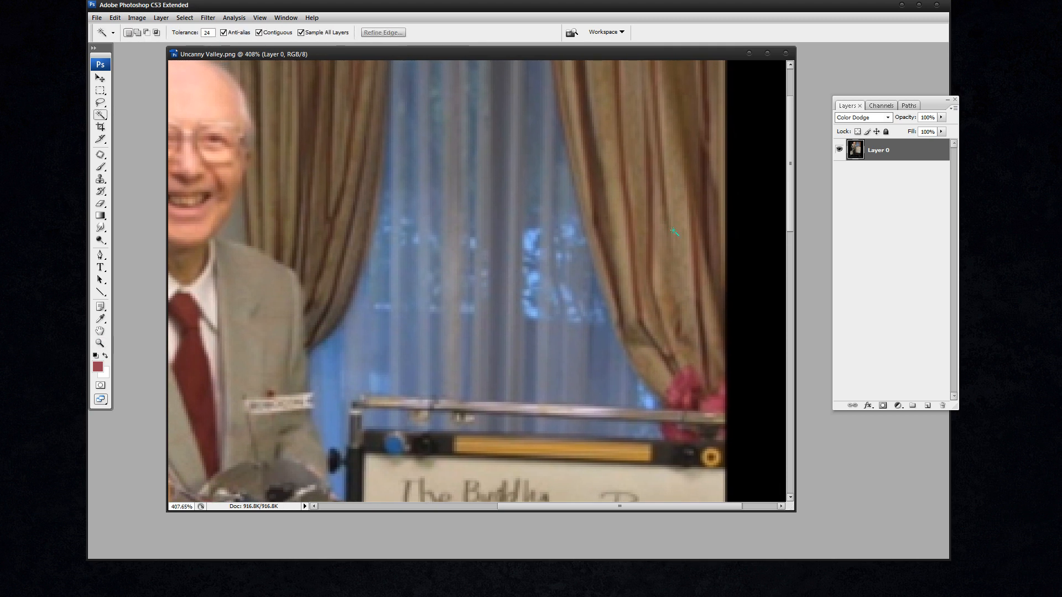
left_click(470, 164)
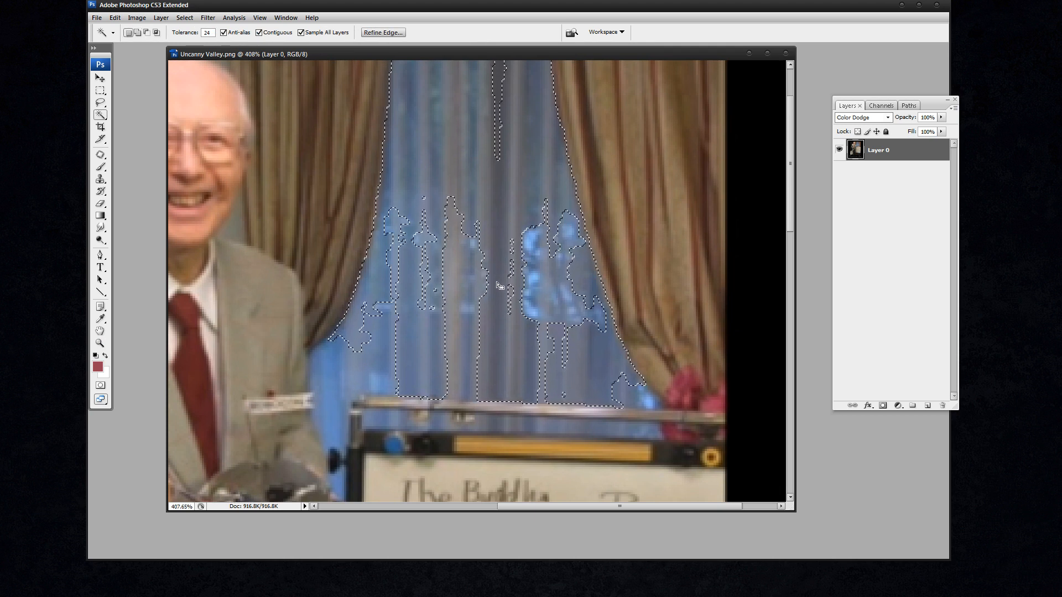
left_click_drag(463, 277, 467, 349)
left_click(606, 253)
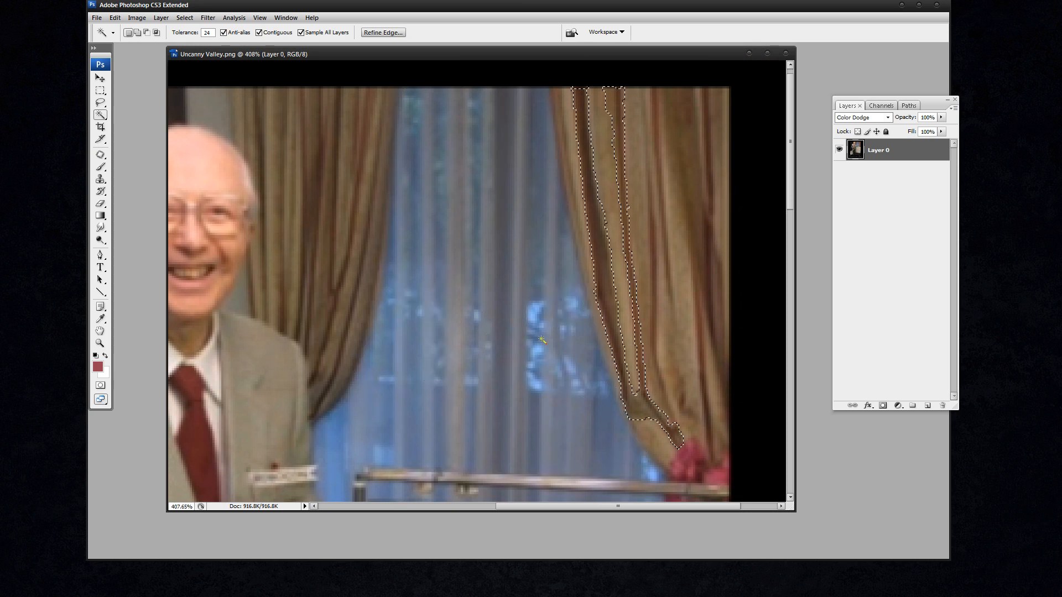
Select the whole sheer blue curtain between the drapes by adding its folds one after another with the Magic Wand.
left_click(558, 271)
left_click(458, 350, "shift")
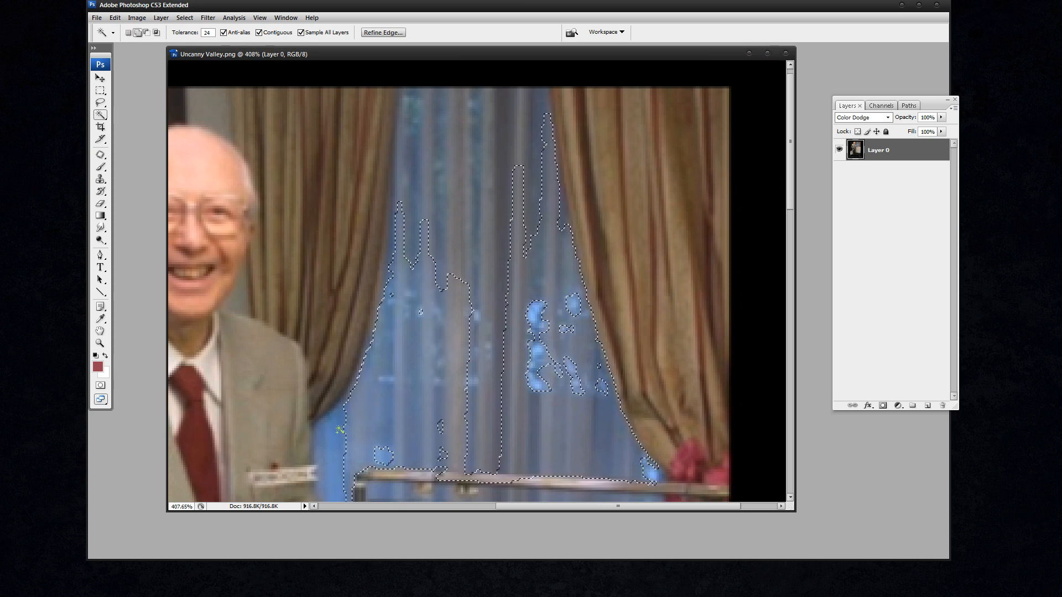
left_click(418, 200, "shift")
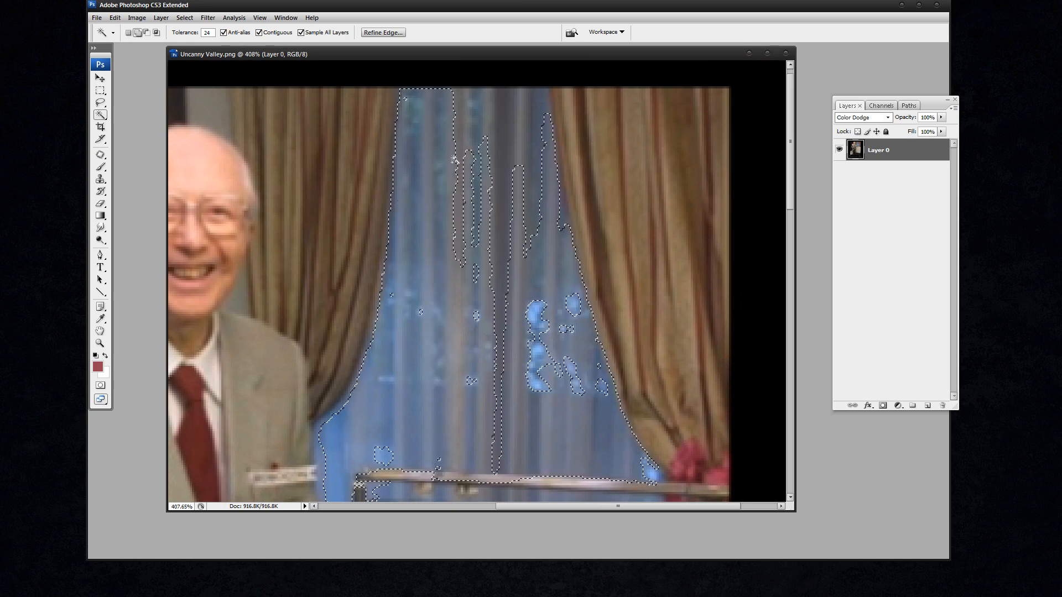
left_click(505, 156, "shift")
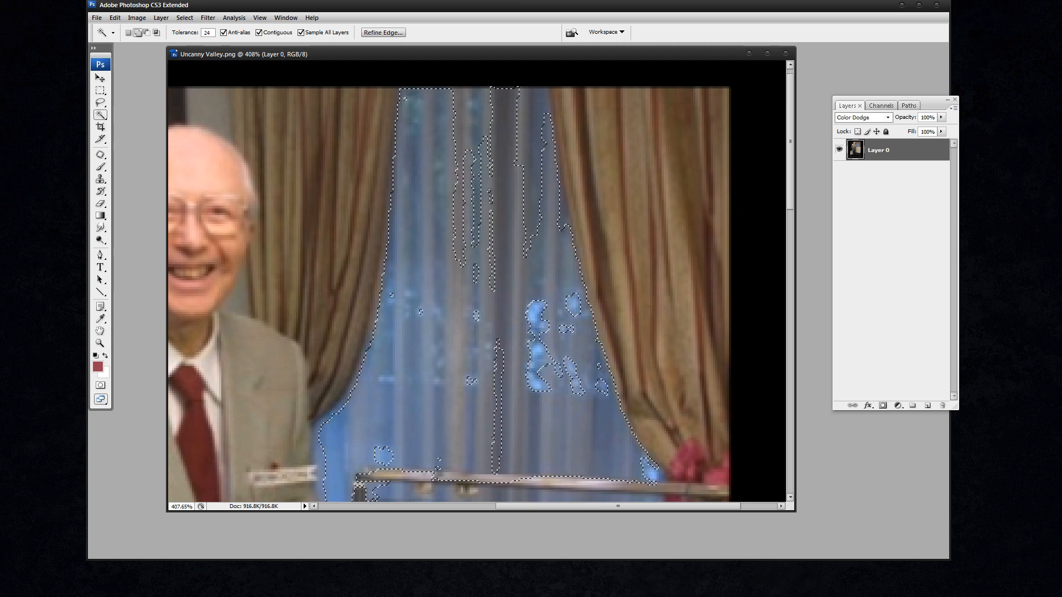
left_click(477, 194, "shift")
left_click(477, 138, "shift")
left_click(501, 386, "shift")
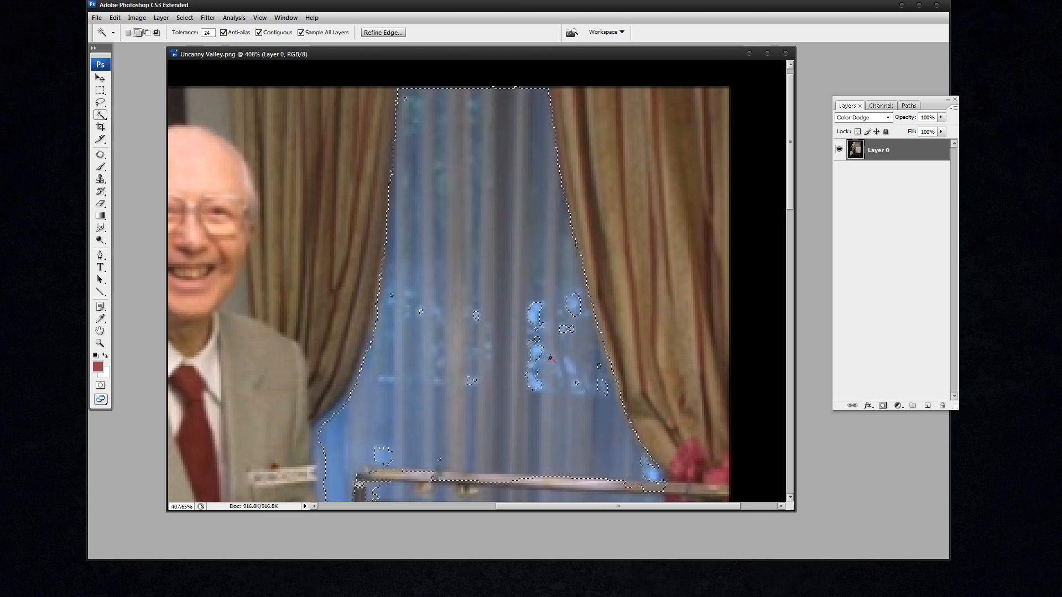
Replace the selection with a pale stripe of the drape above the pink flower using the Magic Wand.
left_click(626, 290)
scroll(560, 351, "down", 2)
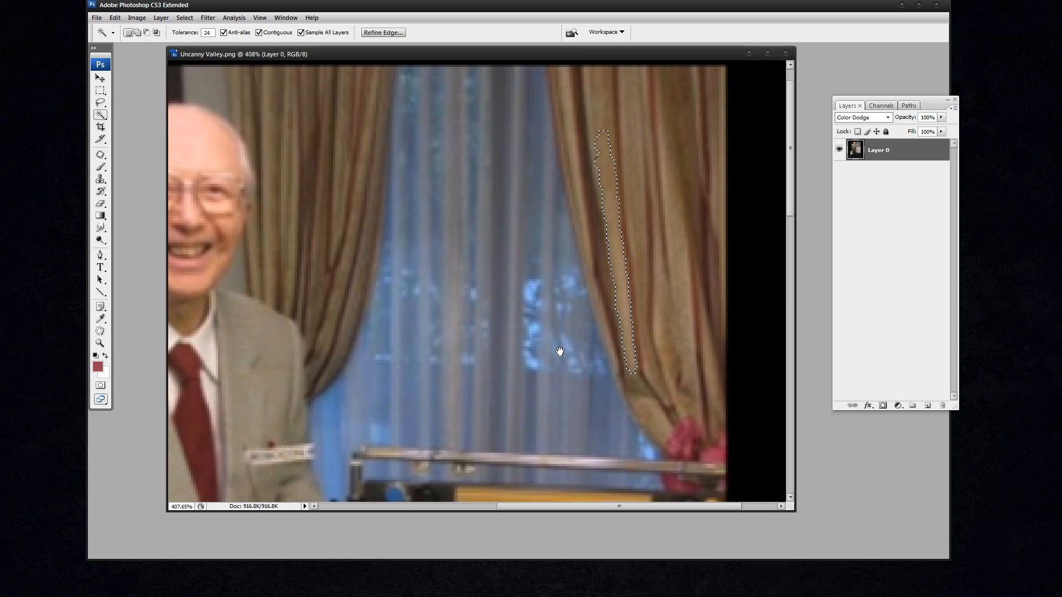
Clear the selection on the drape above the pink flower using the Rectangular Marquee tool.
scroll(560, 346, "left", 1)
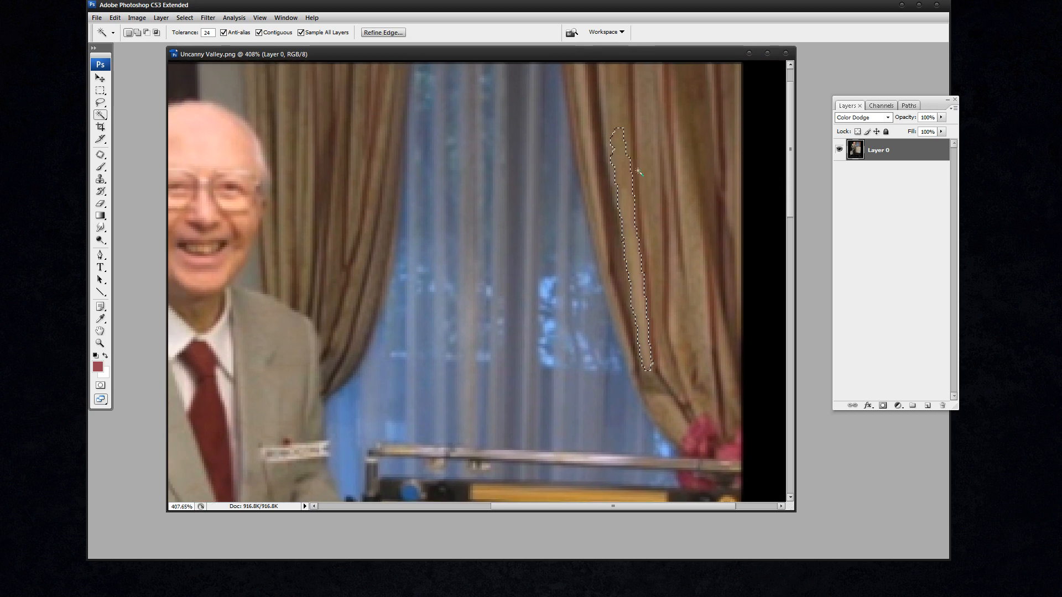
left_click(102, 93)
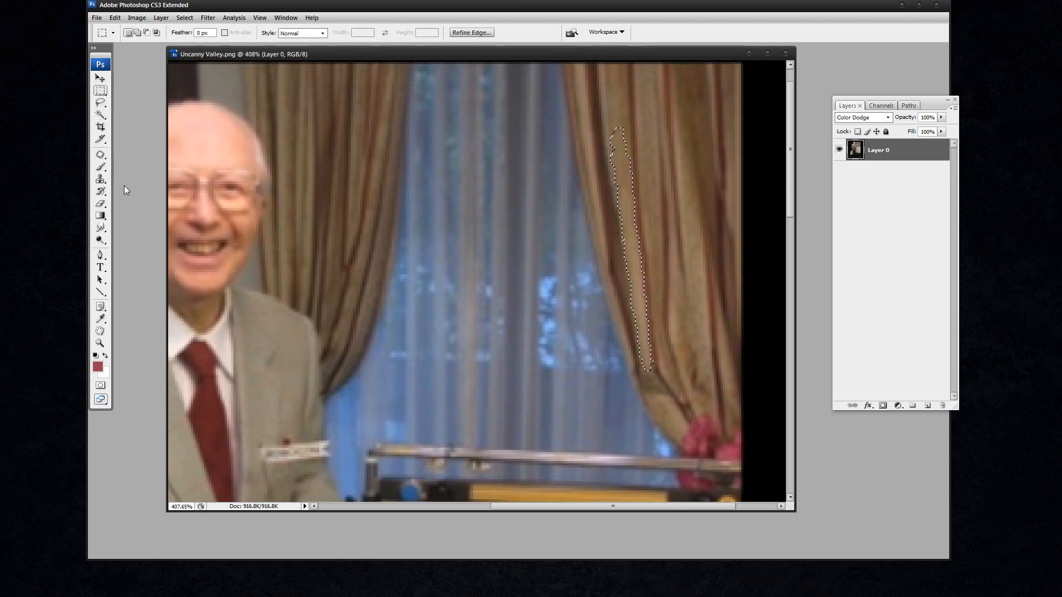
left_click(603, 379)
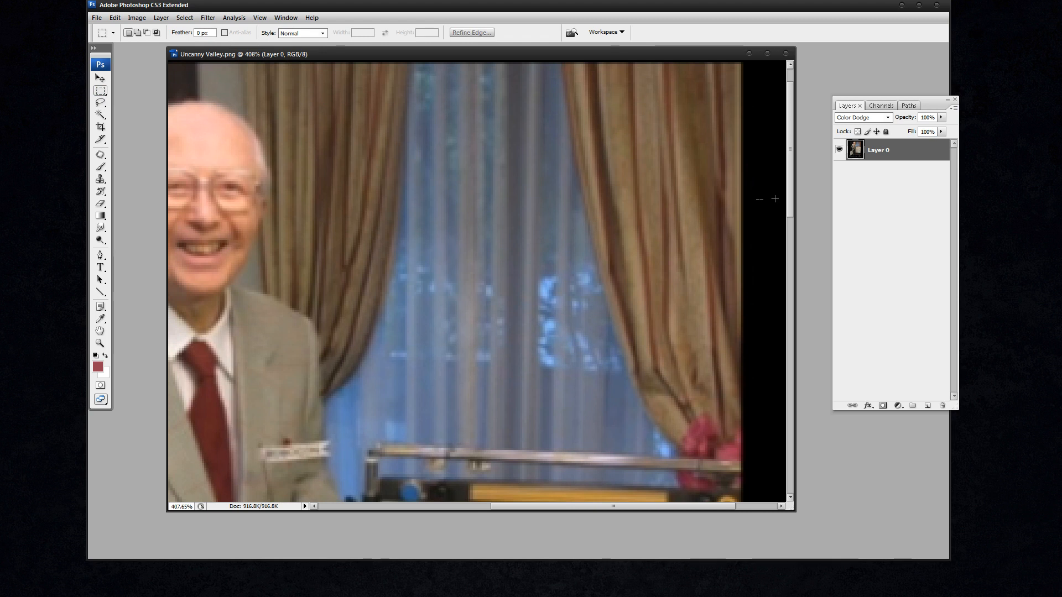
left_click_drag(500, 230, 620, 383)
left_click_drag(706, 289, 709, 293)
left_click_drag(620, 330, 570, 337)
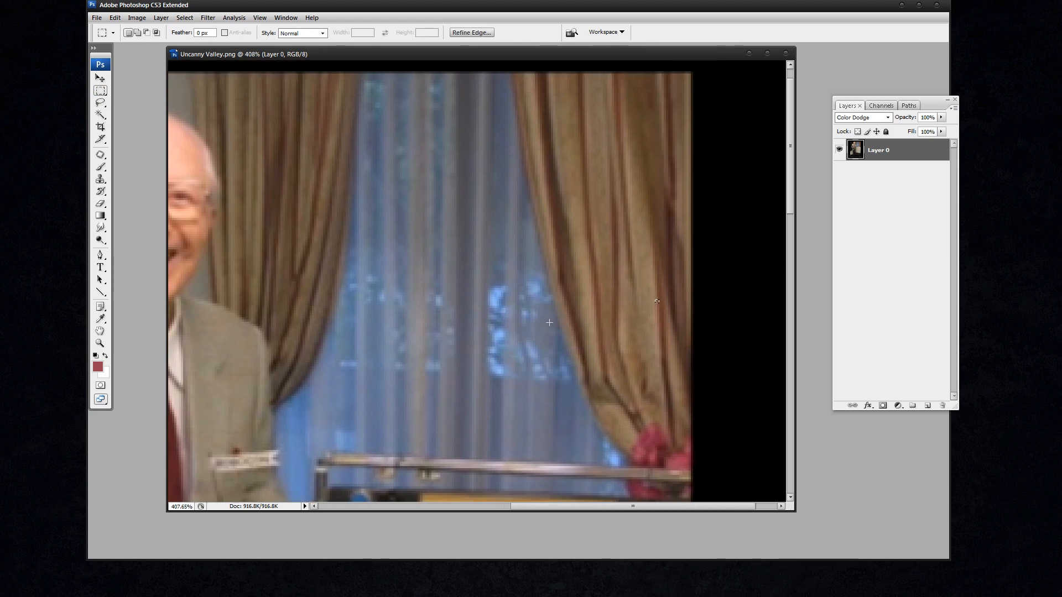
Set the Lasso tool's feather to 12 px, and duplicate Layer 0 with nothing selected.
key("l")
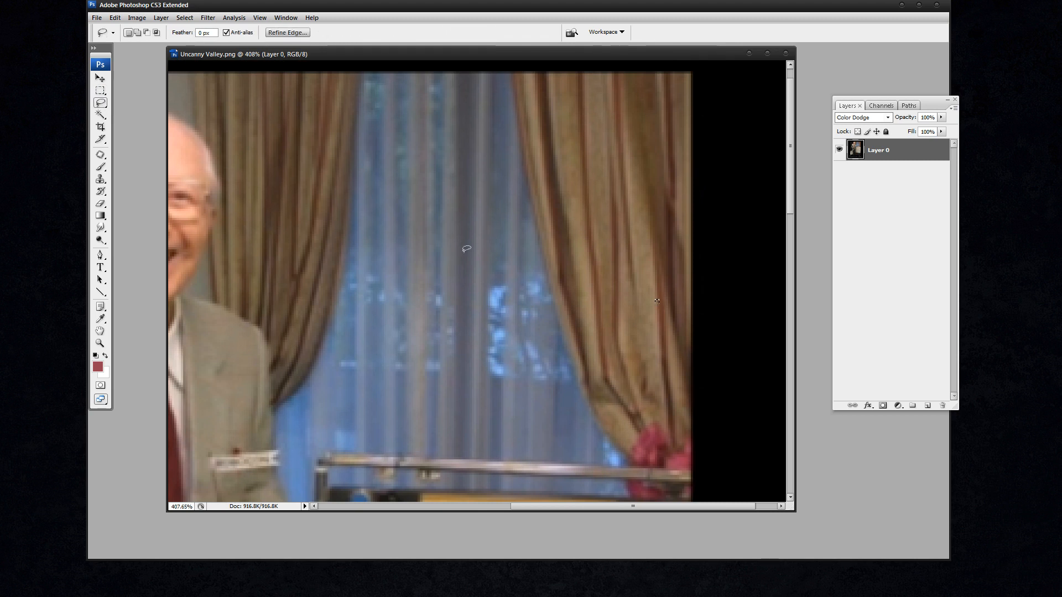
mouse_move(429, 226)
left_mouse_down()
mouse_move(425, 211)
mouse_move(435, 213)
left_mouse_up()
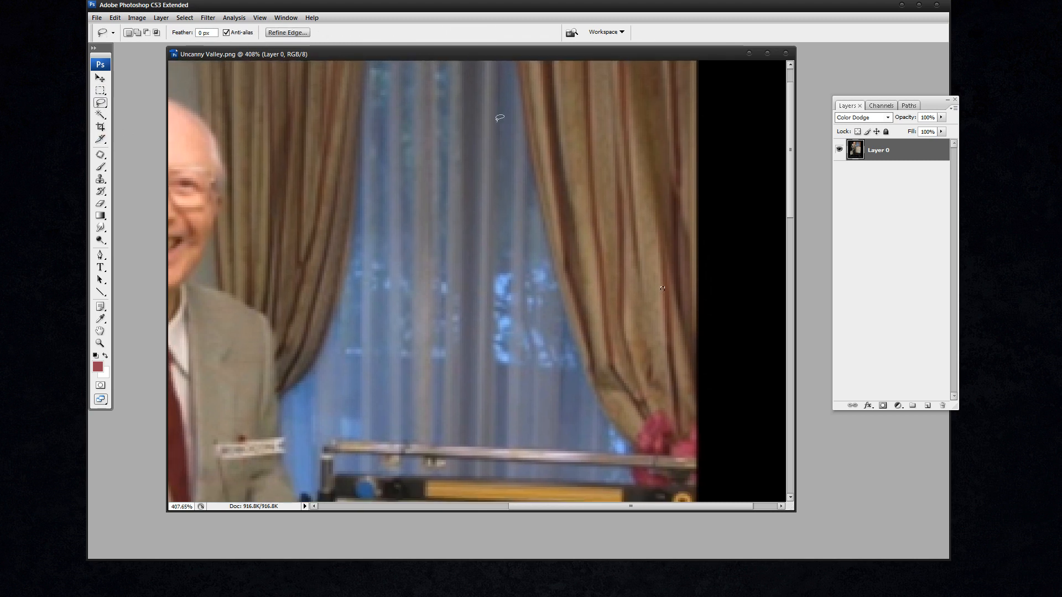
left_click_drag(180, 34, 184, 37)
mouse_move(555, 264)
left_mouse_down()
mouse_move(471, 266)
mouse_move(556, 368)
left_mouse_up()
left_click_drag(854, 152, 927, 406)
key("ctrl+d")
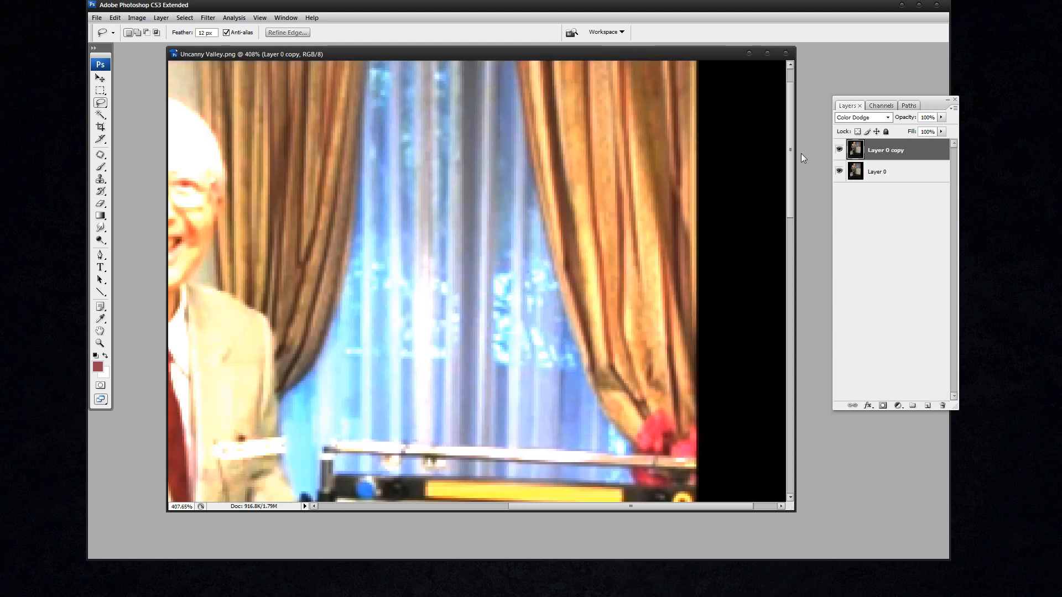
Set the blend mode of both Layer 0 copy and Layer 0 to Normal.
left_click(857, 118)
left_click(858, 119)
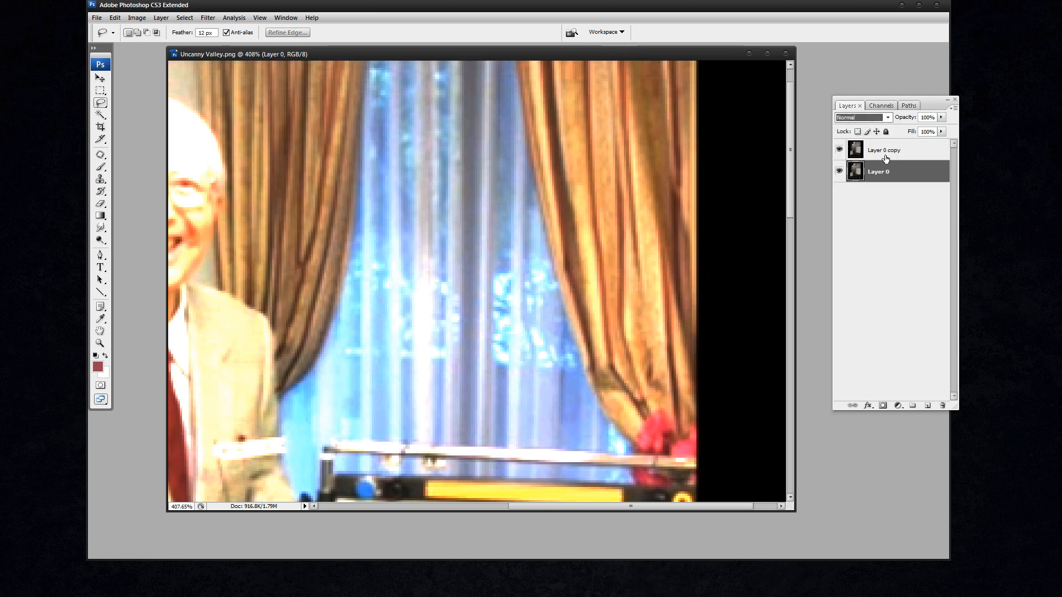
left_click(845, 119)
left_click(855, 126)
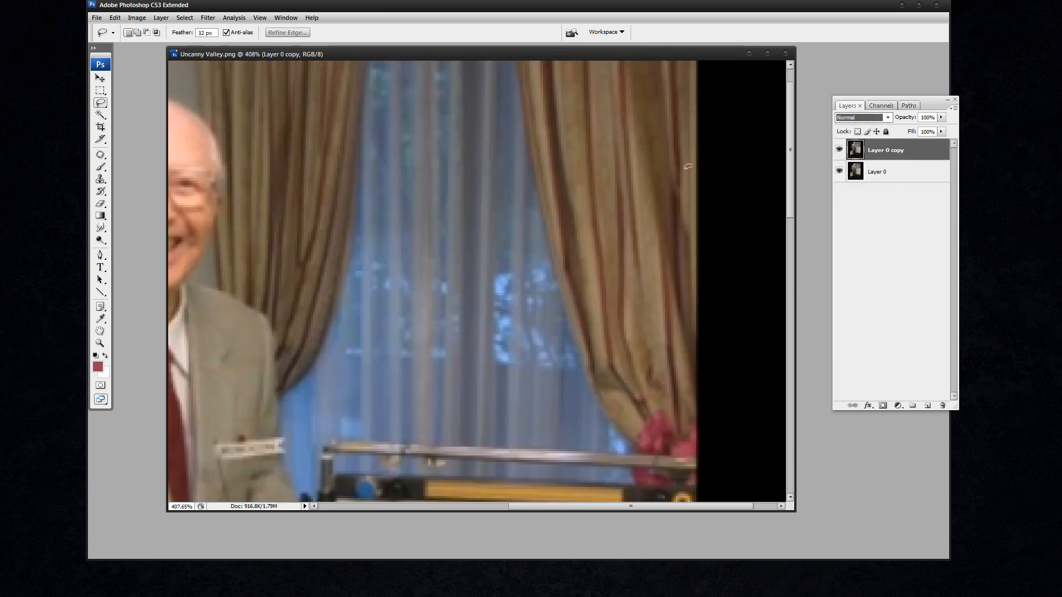
Lasso the bright blue patch in the sheer curtain on Layer 0 copy, and apply Motion Blur at a 90° angle and 24 pixels distance.
mouse_move(510, 241)
left_mouse_down()
mouse_move(459, 291)
mouse_move(460, 337)
mouse_move(511, 391)
mouse_move(585, 373)
left_mouse_up()
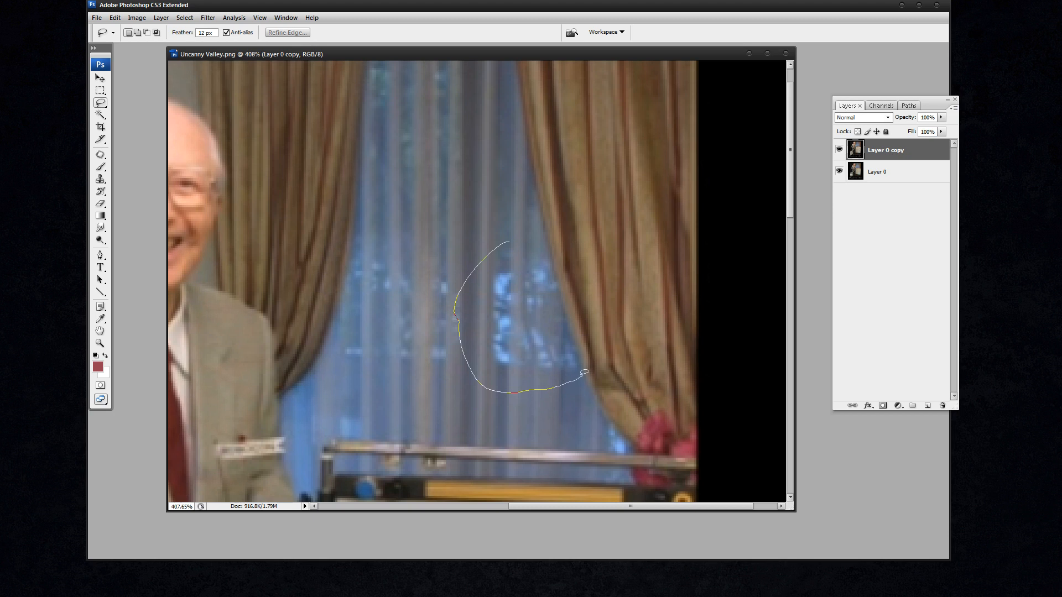
left_click_drag(535, 252, 534, 250)
left_click(208, 18)
mouse_move(314, 120)
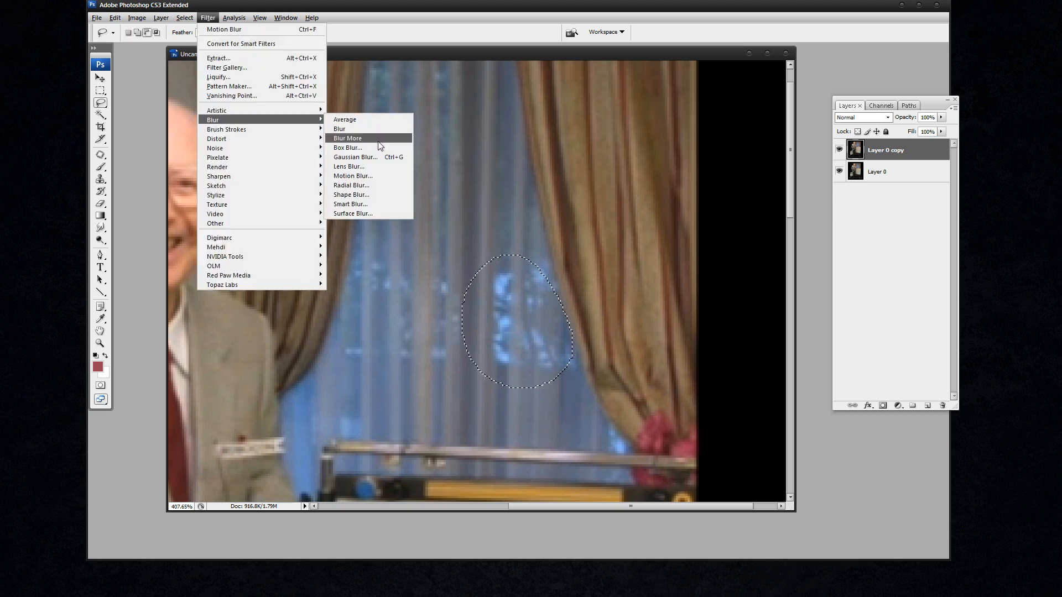
left_click(362, 176)
left_click_drag(379, 229, 380, 227)
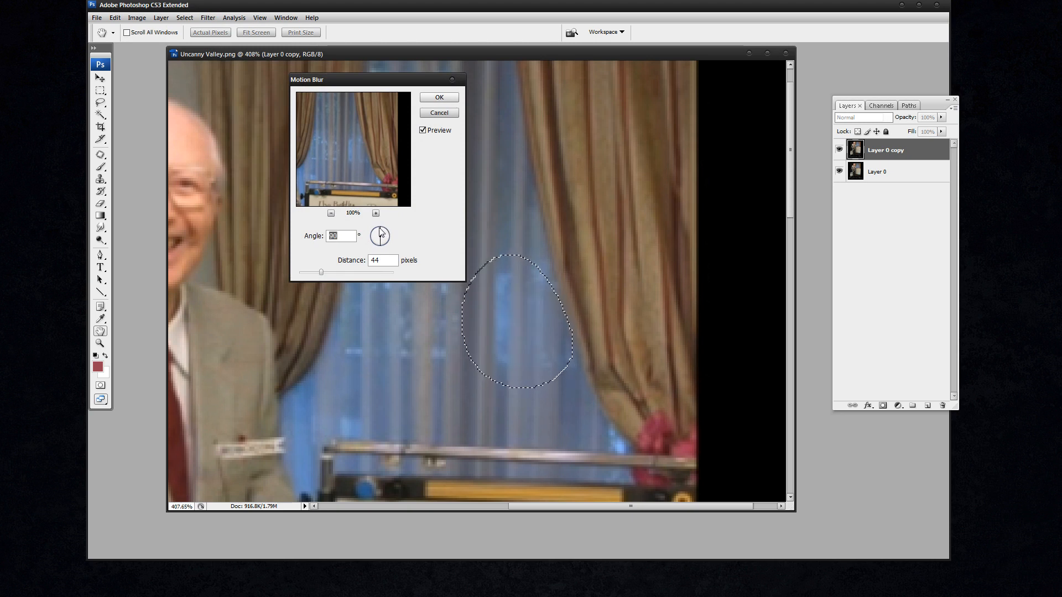
left_click_drag(320, 273, 311, 273)
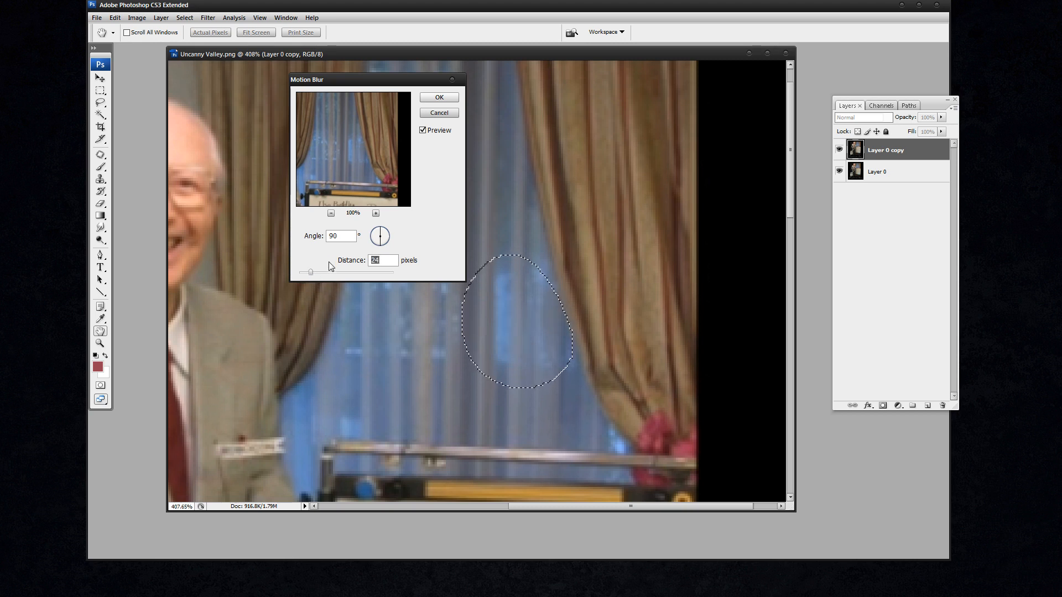
left_click(439, 97)
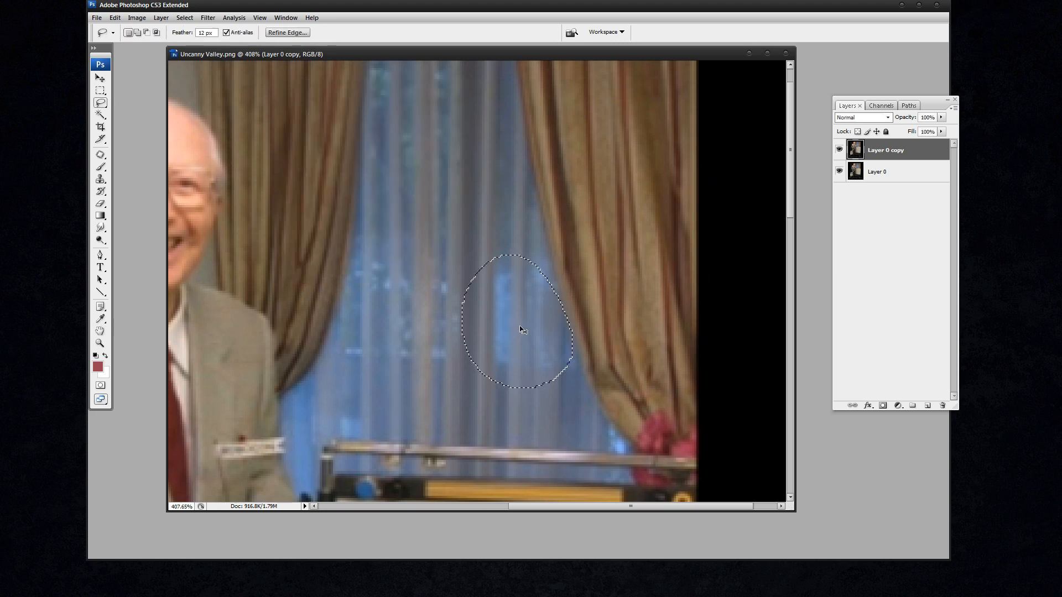
Repeat the Motion Blur on the remaining bright spots along the sheer curtain's left side, lassoing them one after another.
mouse_move(521, 333)
left_mouse_down()
mouse_move(450, 330)
mouse_move(424, 266)
mouse_move(436, 148)
mouse_move(427, 244)
mouse_move(379, 372)
mouse_move(451, 238)
left_mouse_up()
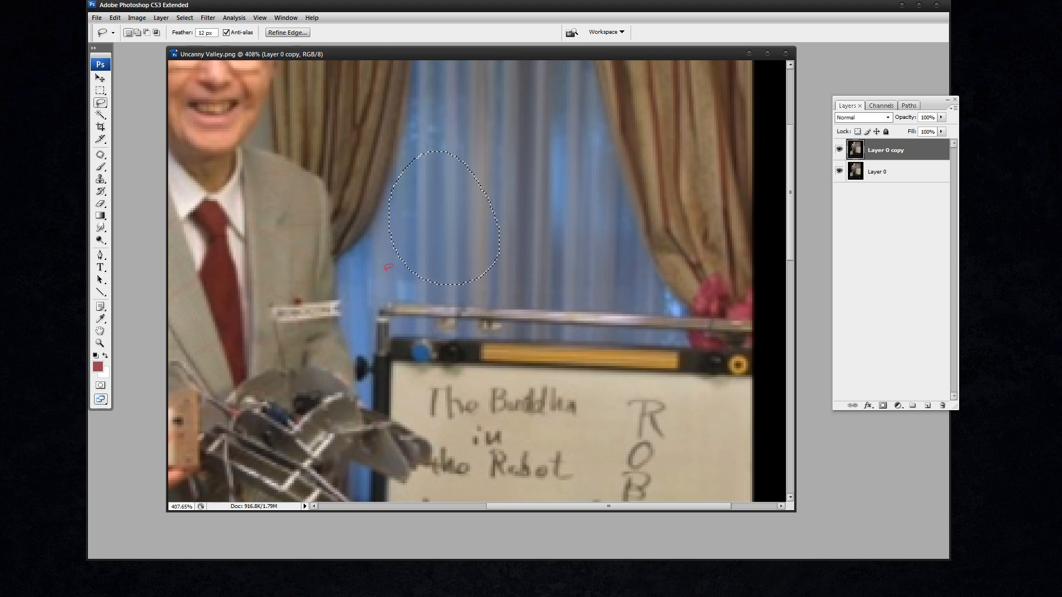
left_click_drag(387, 259, 389, 307)
key("Return")
scroll(505, 287, "up", 5)
scroll(487, 310, "right", 4)
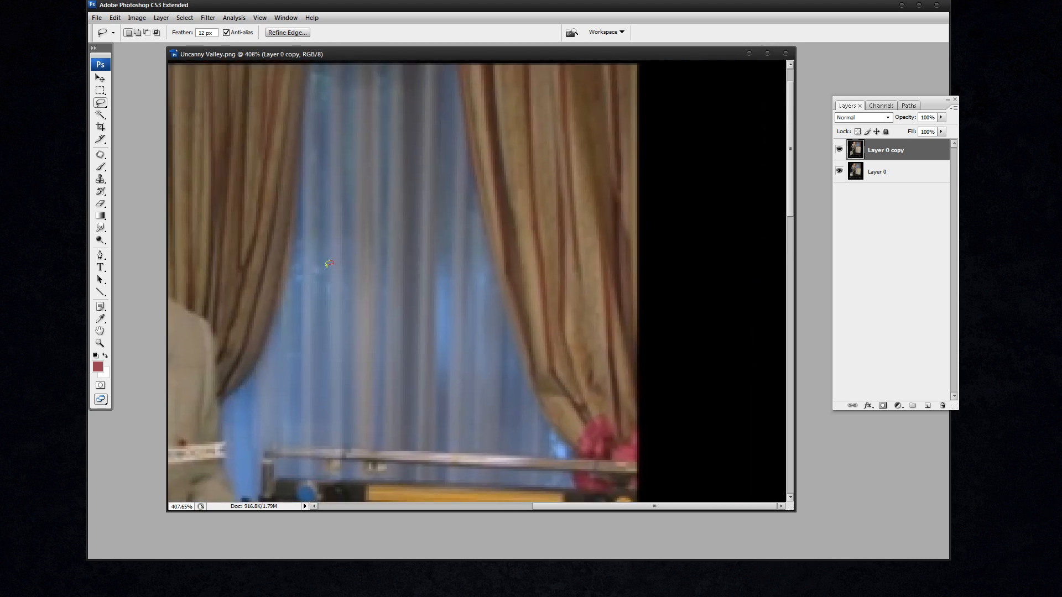
mouse_move(298, 269)
left_mouse_down()
mouse_move(359, 238)
mouse_move(300, 270)
left_mouse_up()
scroll(396, 173, "up", 3)
scroll(396, 173, "left", 1)
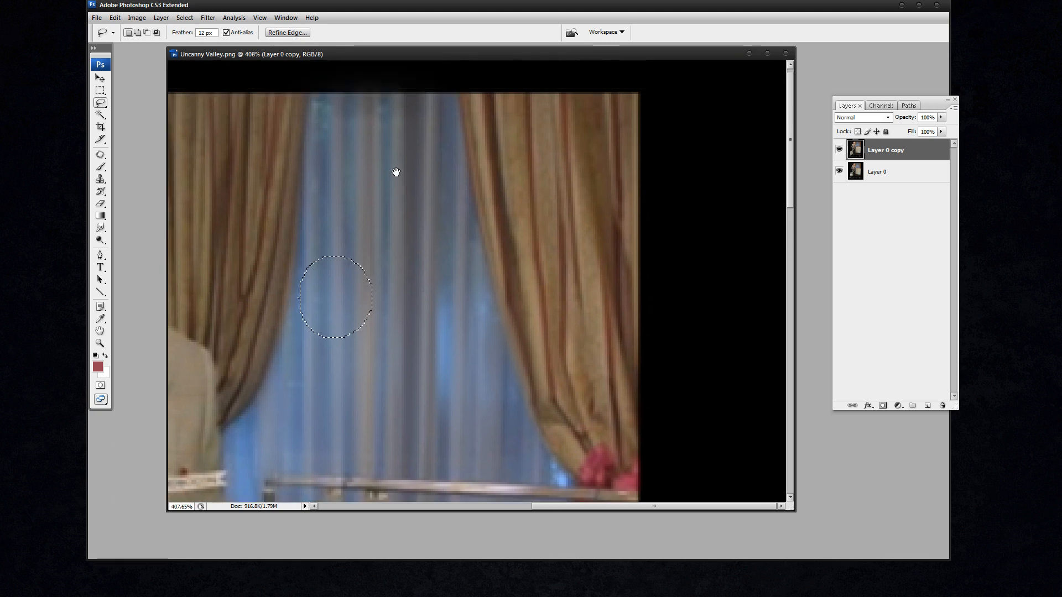
Lasso and motion-blur the bright spots at the sheer curtain's upper left corner and beside the pink flower.
mouse_move(339, 130)
left_mouse_down()
mouse_move(330, 109)
mouse_move(370, 132)
left_mouse_up()
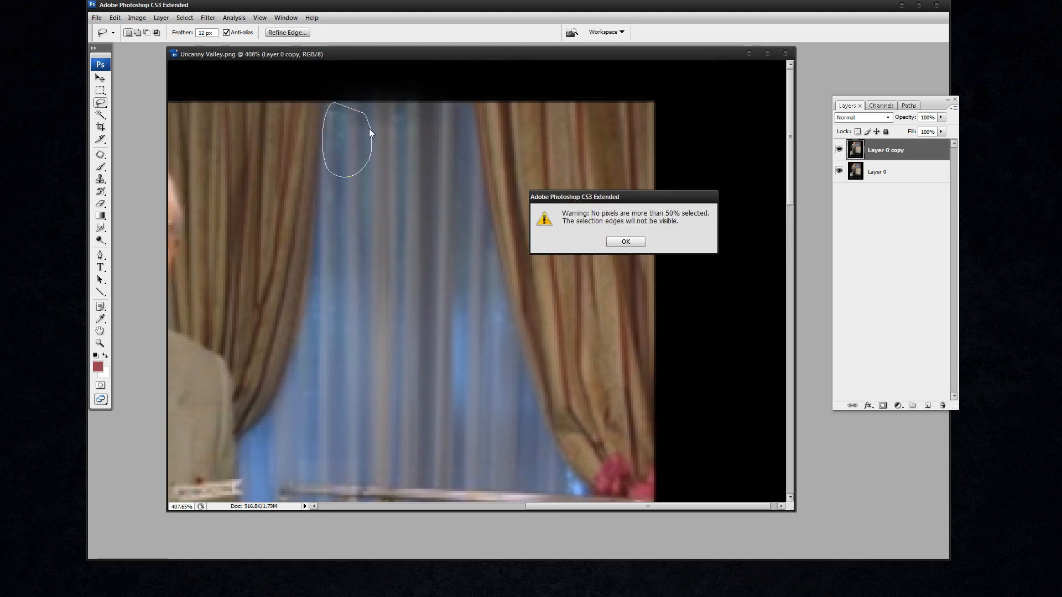
left_click(621, 240)
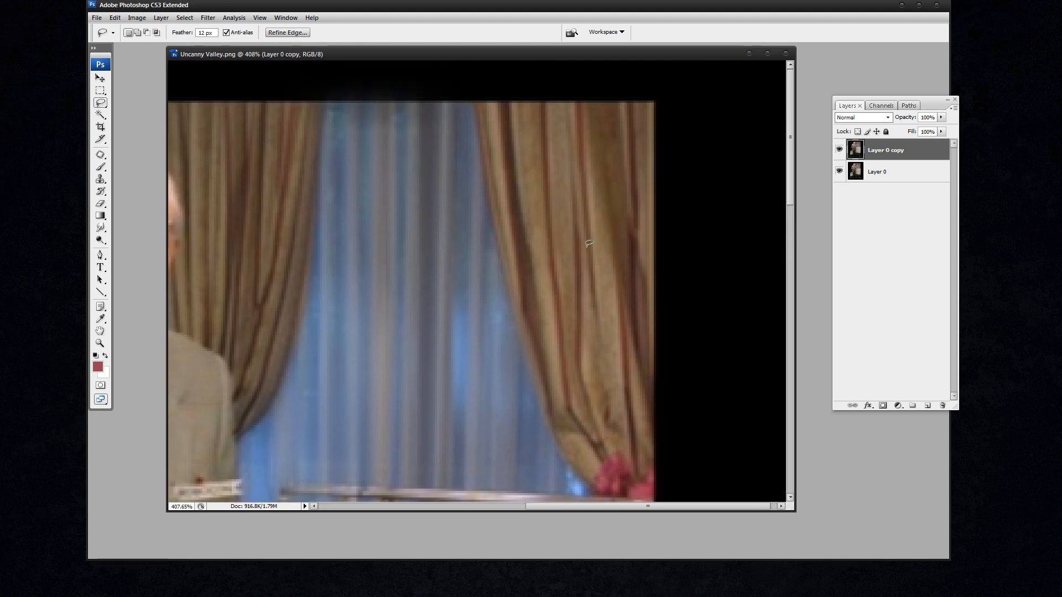
left_click_drag(531, 392, 514, 204)
left_click(609, 254)
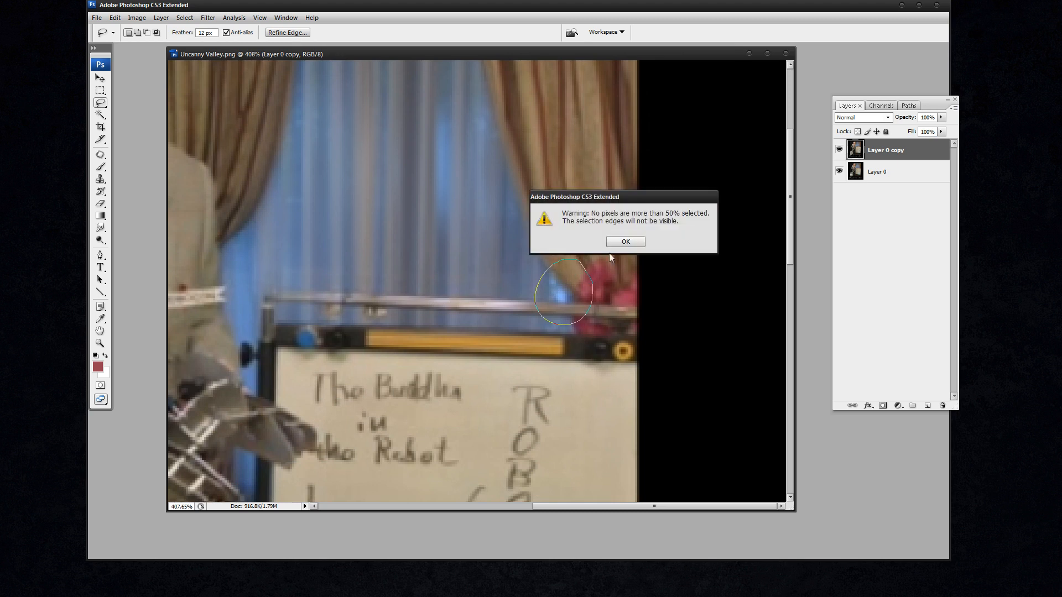
left_click(621, 241)
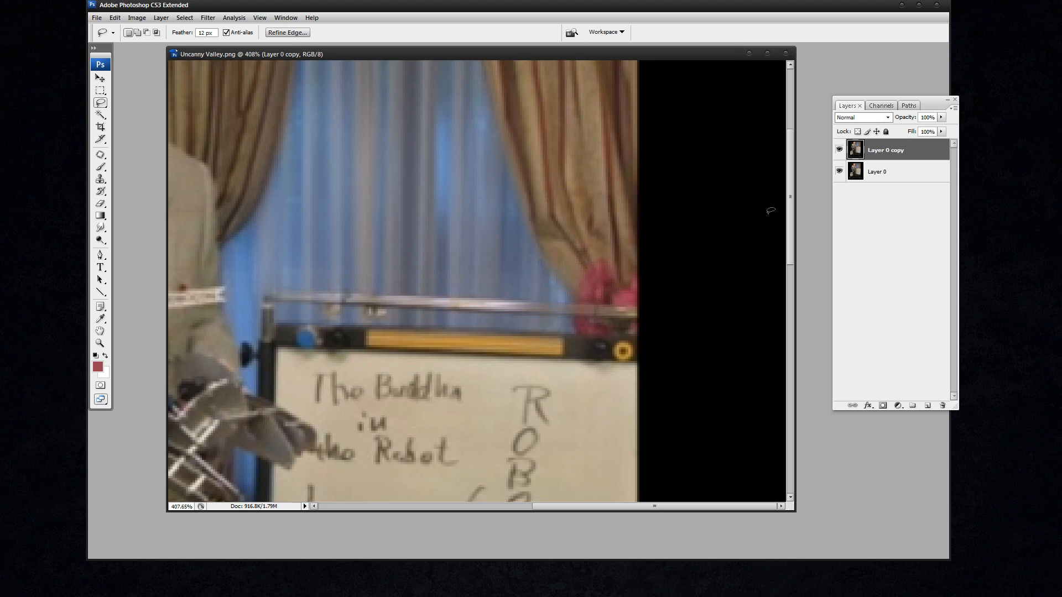
Lasso the whole sheer curtain between the drapes, and add a layer mask from that selection to Layer 0 copy.
left_click(100, 331)
double_click(101, 343)
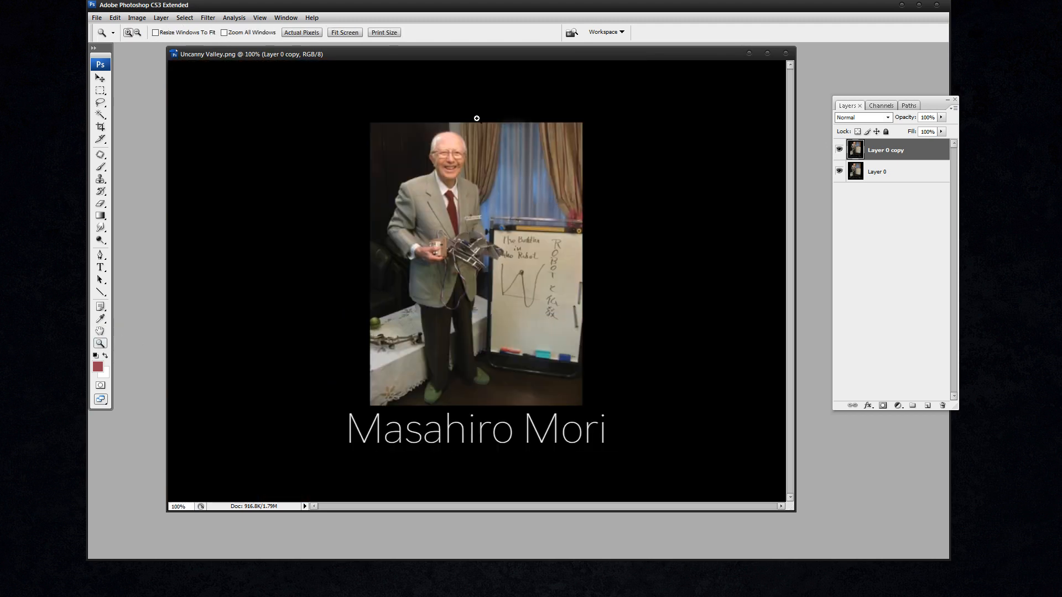
left_click_drag(591, 113, 467, 269)
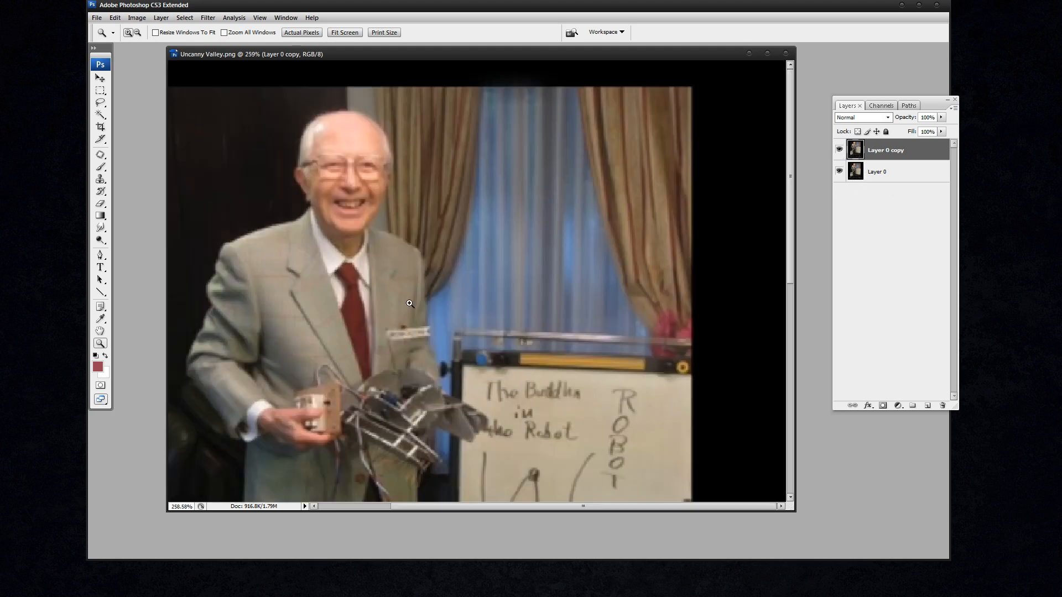
left_click(98, 105)
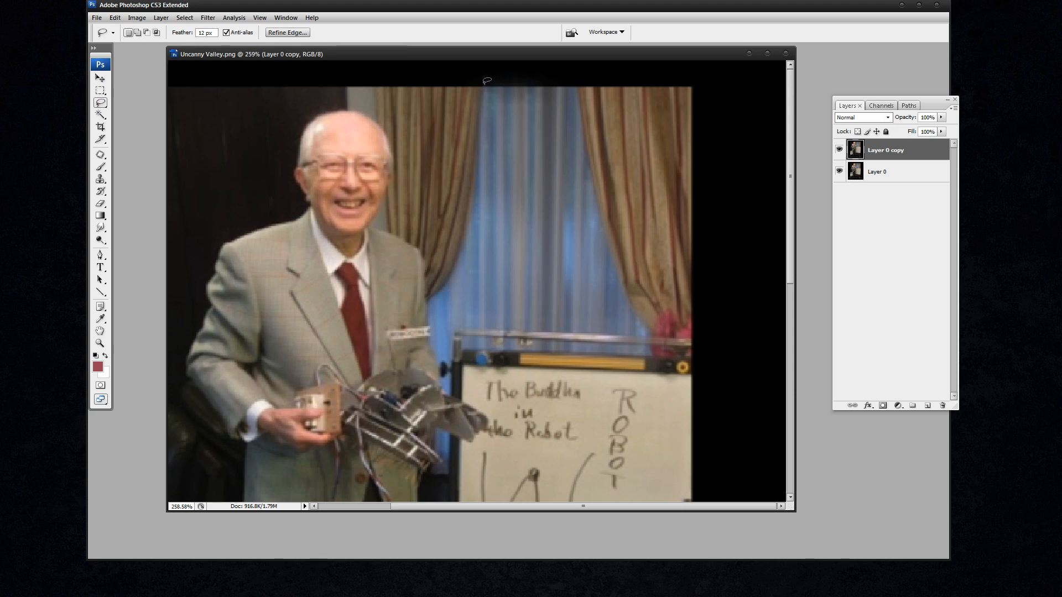
left_click_drag(486, 81, 470, 205)
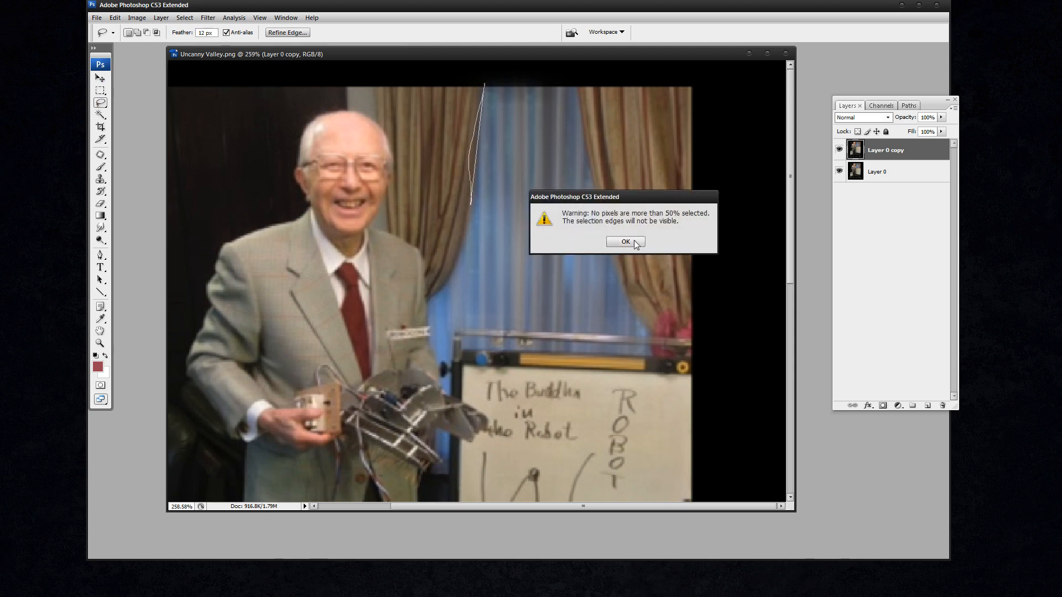
left_click(626, 242)
mouse_move(577, 82)
left_mouse_down()
mouse_move(579, 139)
mouse_move(641, 324)
mouse_move(469, 321)
mouse_move(444, 331)
left_mouse_up()
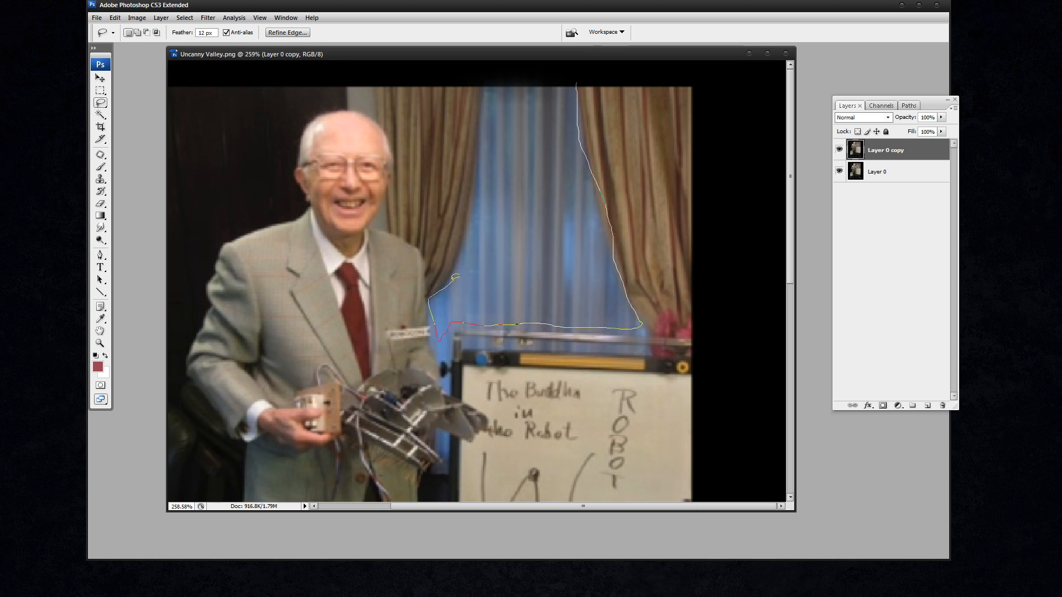
mouse_move(455, 276)
left_mouse_down()
mouse_move(477, 219)
mouse_move(486, 79)
mouse_move(570, 76)
left_mouse_up()
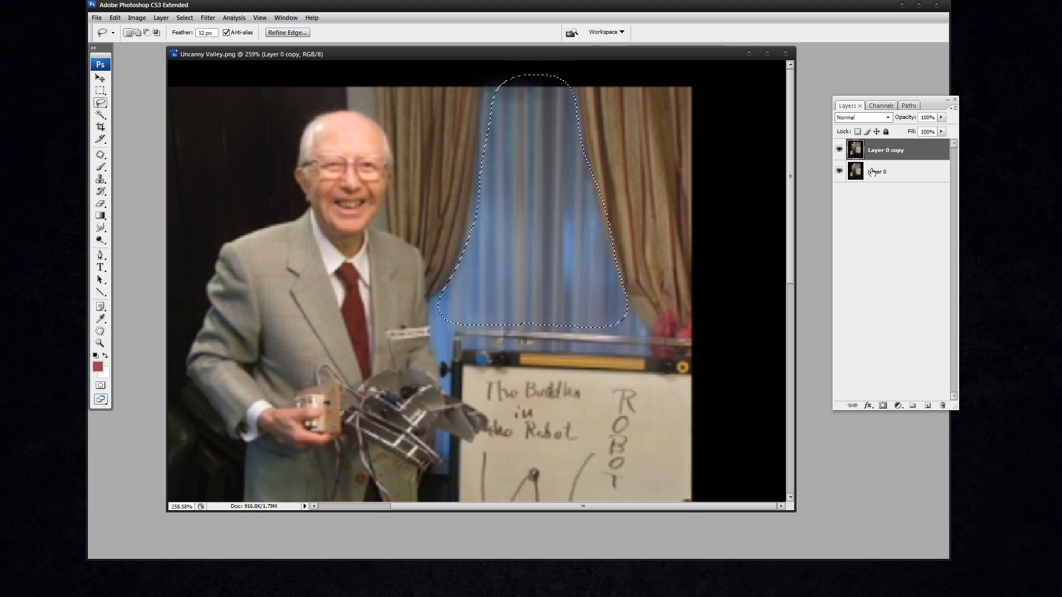
left_click(883, 406)
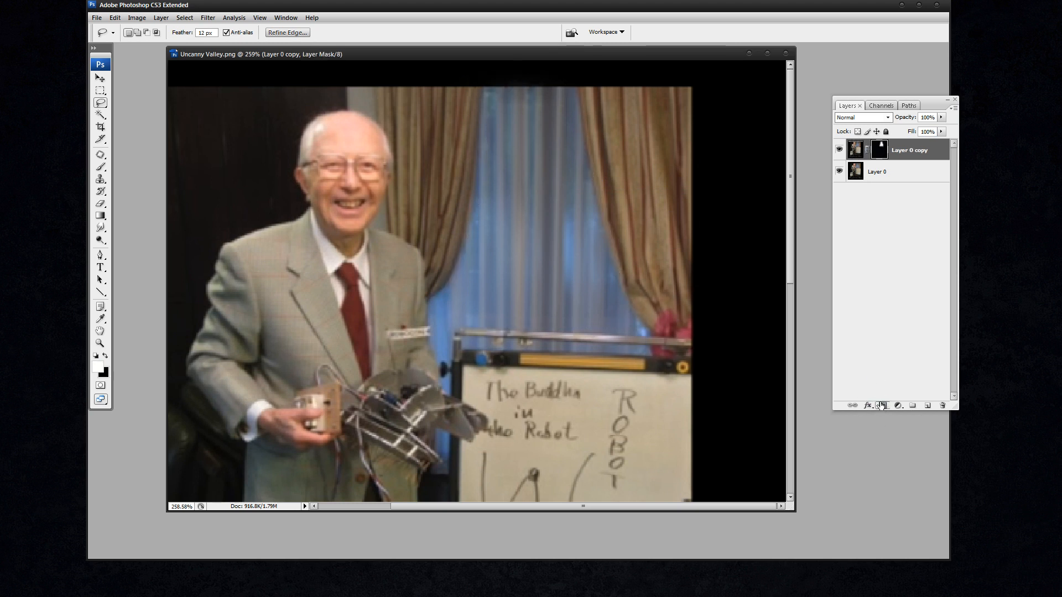
Invert the layer mask of Layer 0 copy, and invert it back.
left_click(855, 149)
left_click(880, 151)
key("ctrl+i")
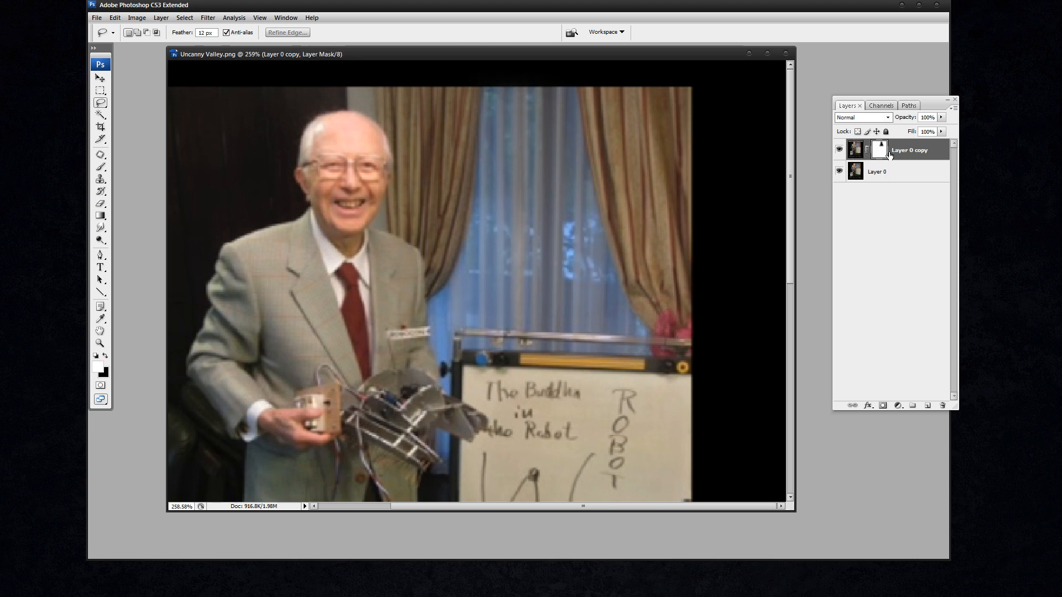
key("ctrl+i")
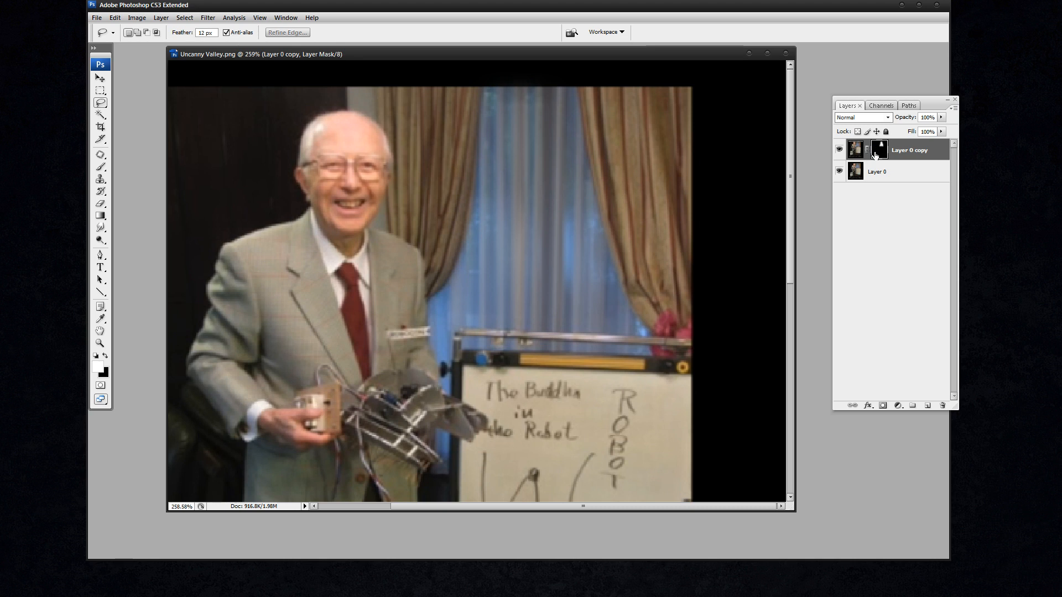
key("ctrl+l")
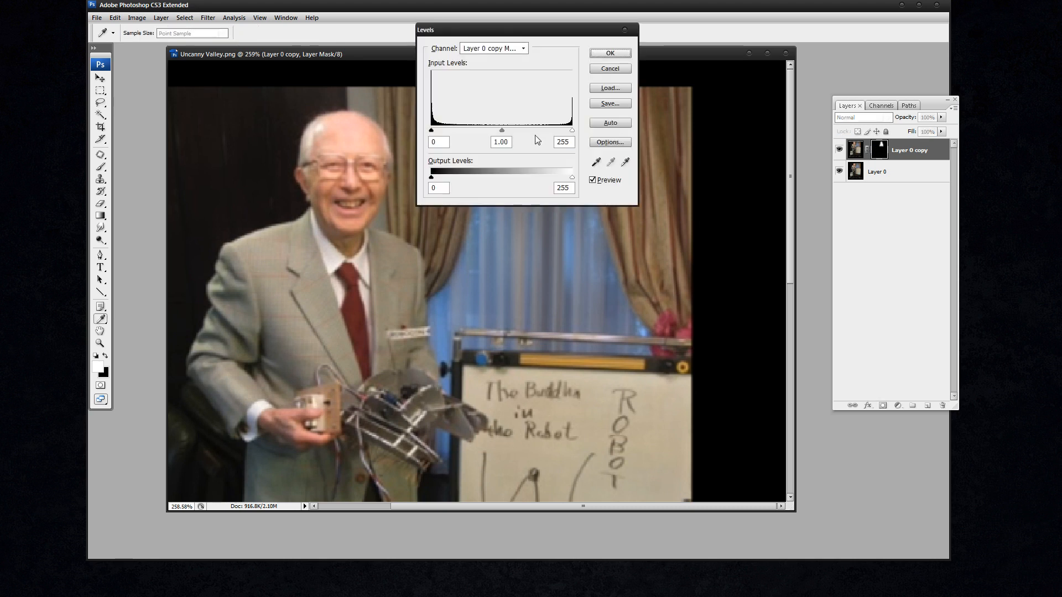
left_click_drag(554, 34, 301, 62)
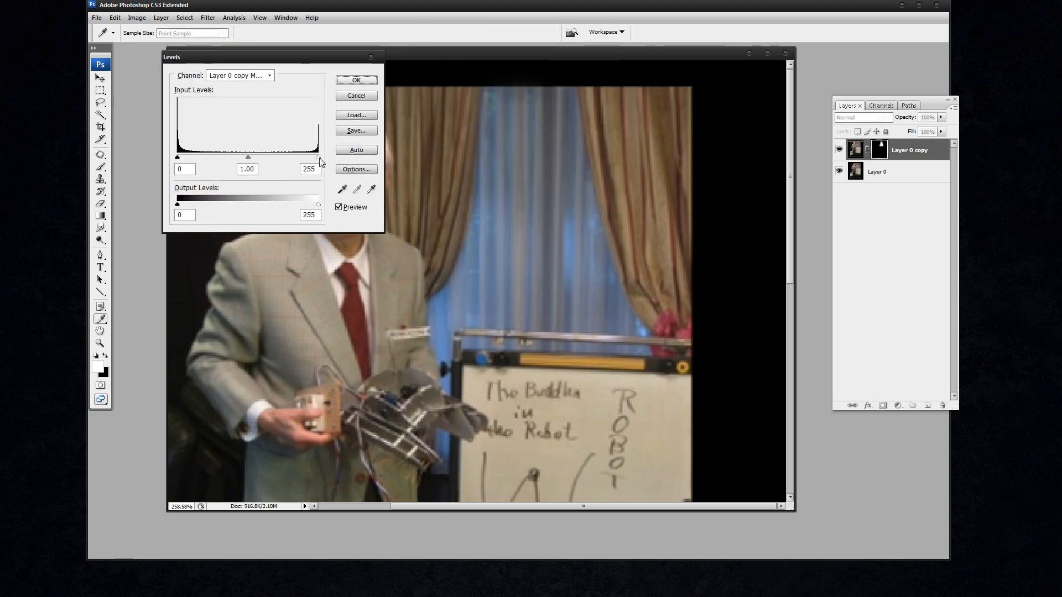
left_click_drag(319, 159, 269, 161)
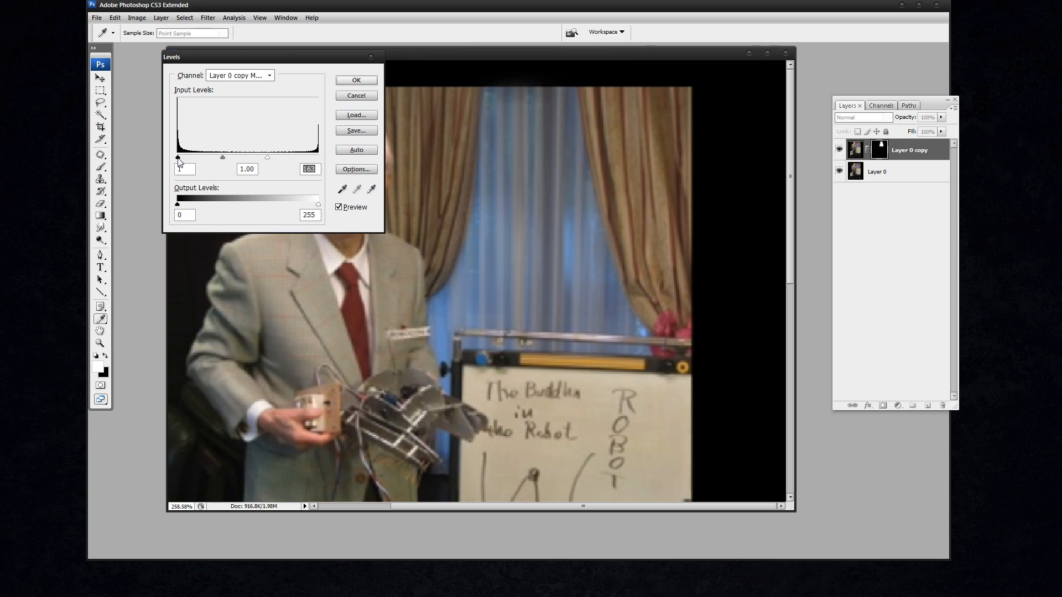
left_click_drag(179, 160, 258, 160)
left_click_drag(244, 158, 188, 163)
left_click_drag(256, 158, 361, 163)
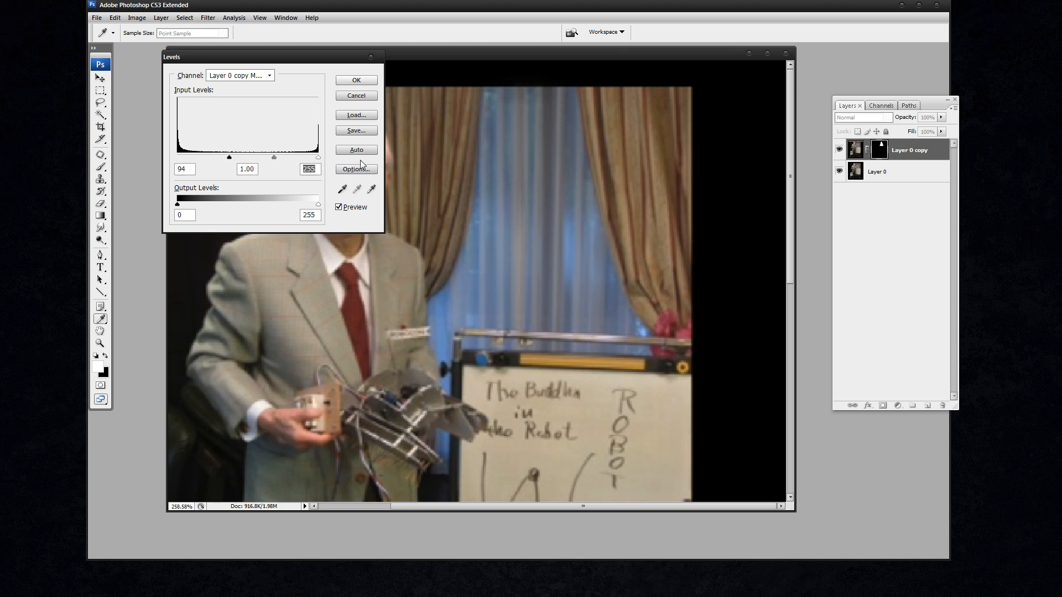
left_click_drag(233, 162, 150, 165)
left_click_drag(318, 160, 186, 164)
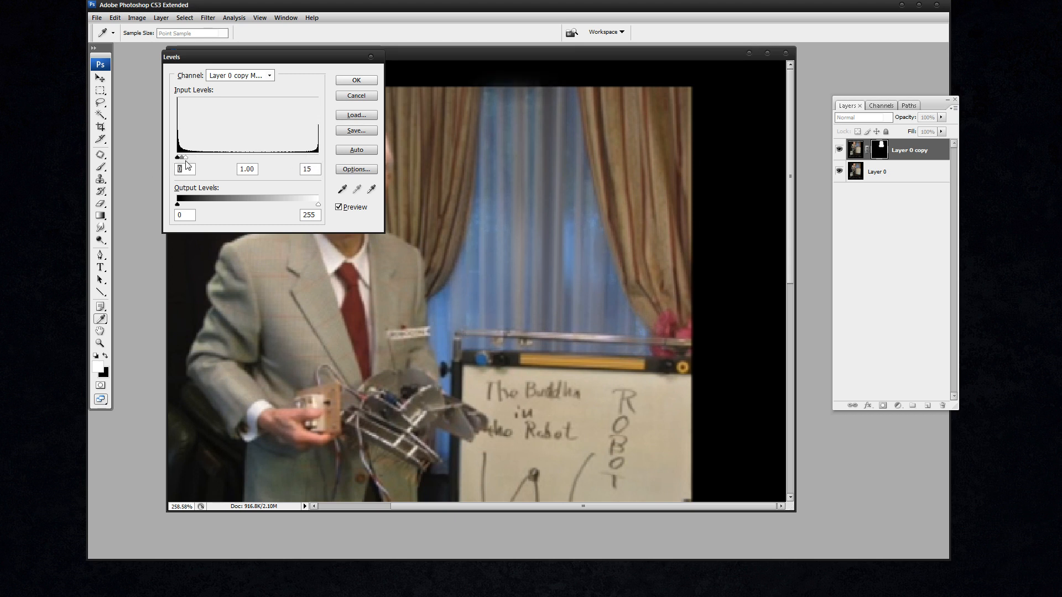
left_click(356, 96)
Hide Layer 0, add a new empty layer above Layer 0 copy, and merge the two so the mask is applied.
left_click(839, 172)
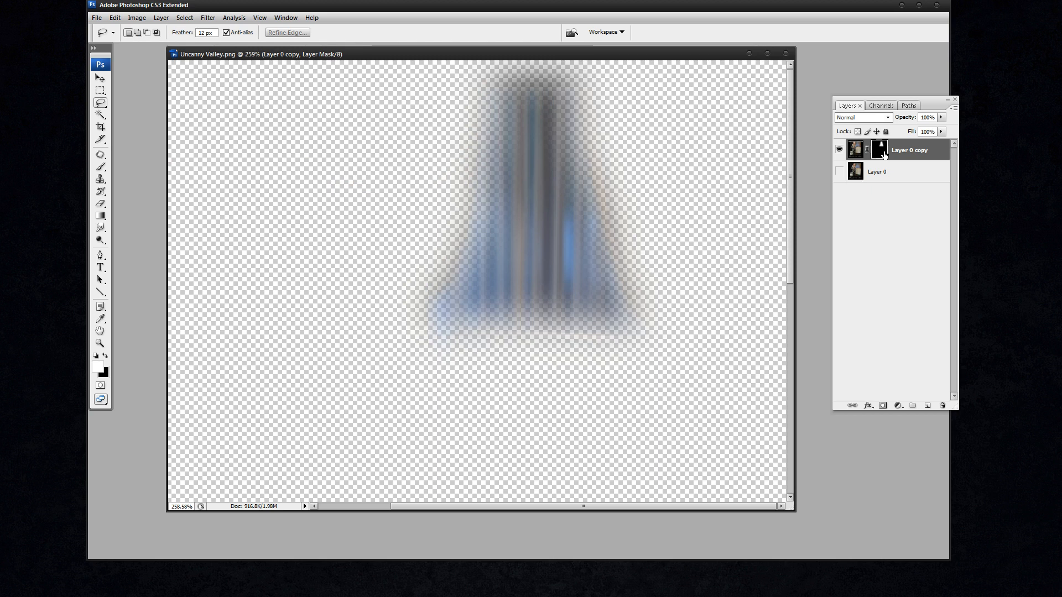
left_click(927, 405)
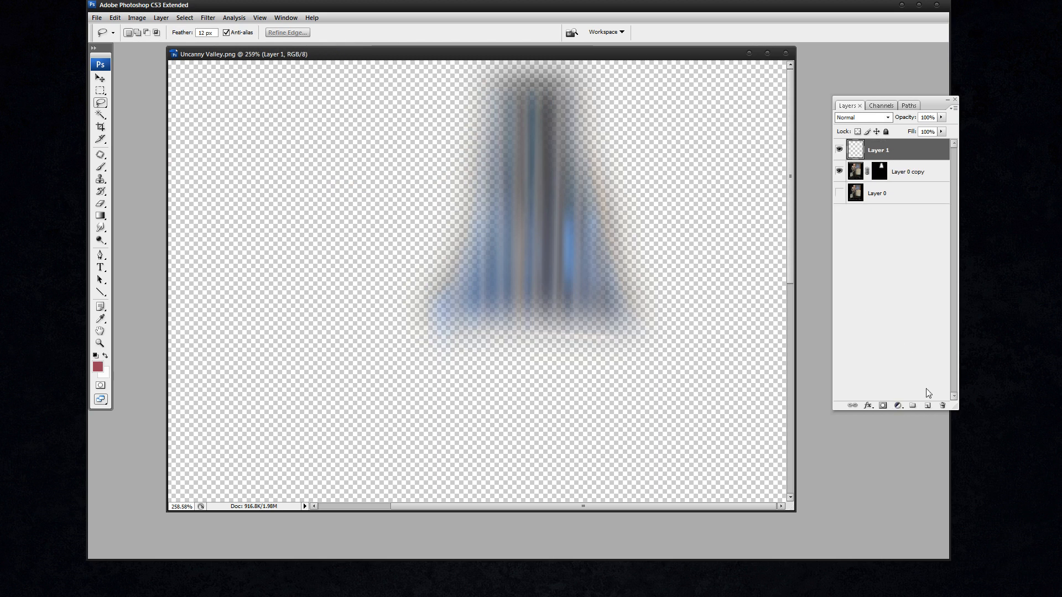
left_click(855, 176, "shift")
key("ctrl+e")
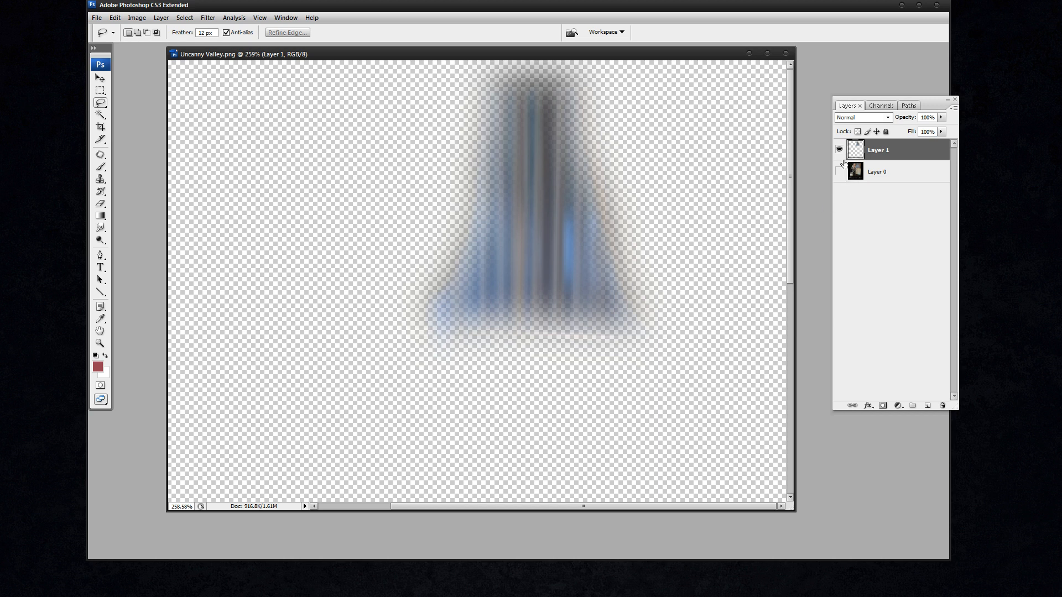
Desaturate the isolated curtain on Layer 1 and increase its contrast with Levels input values of 58, 0.65 and 154.
key("ctrl+shift+u")
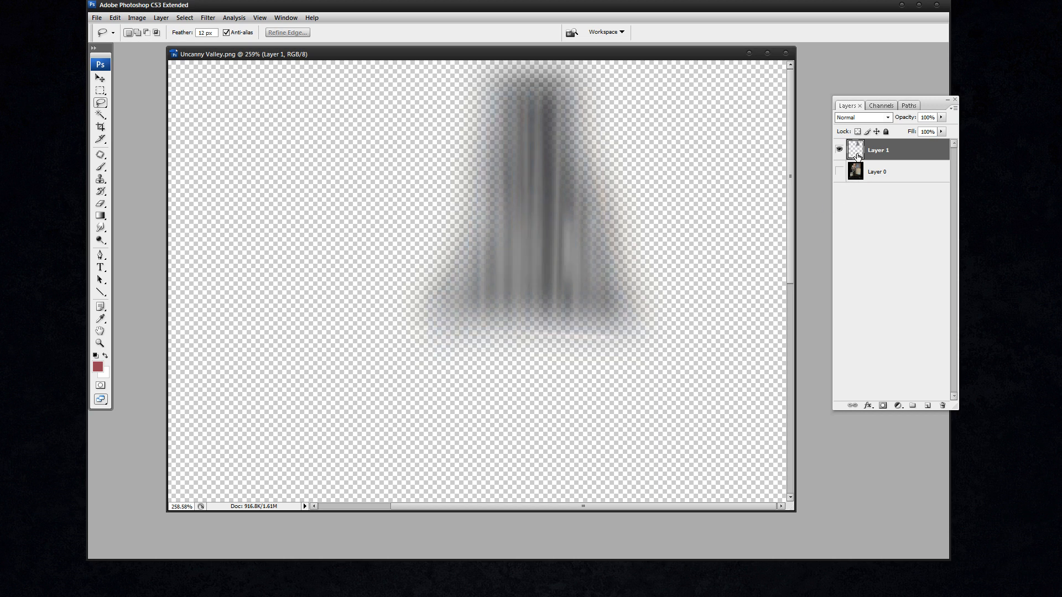
key("ctrl+l")
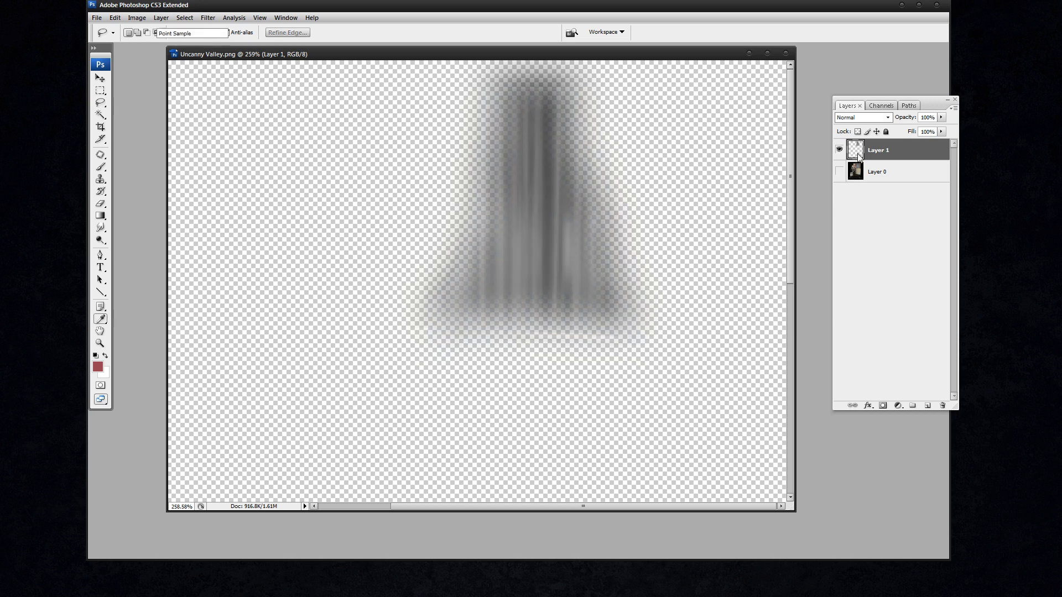
left_click_drag(318, 158, 263, 159)
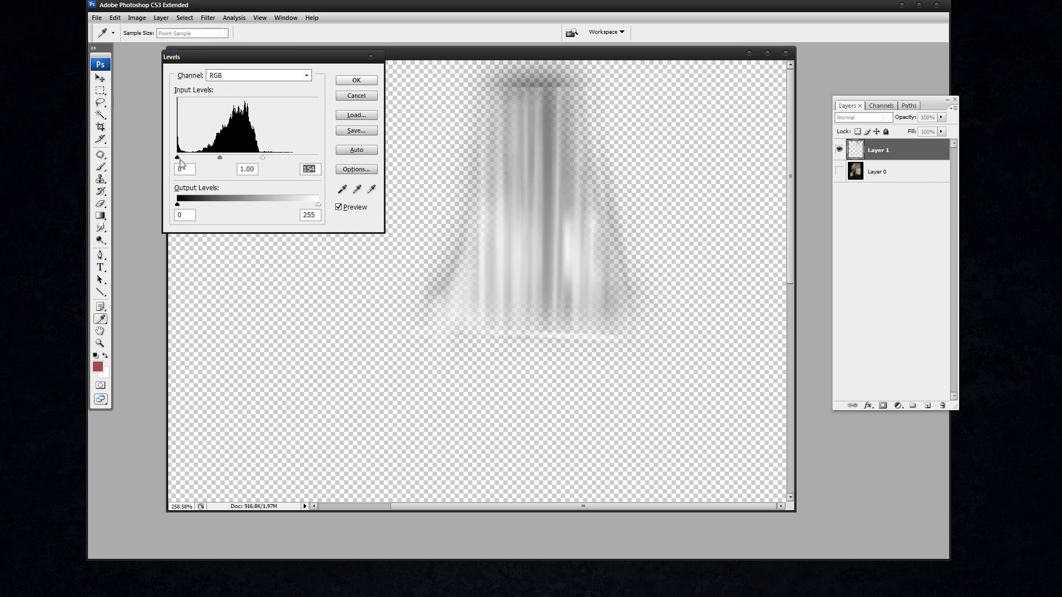
left_click_drag(196, 160, 243, 158)
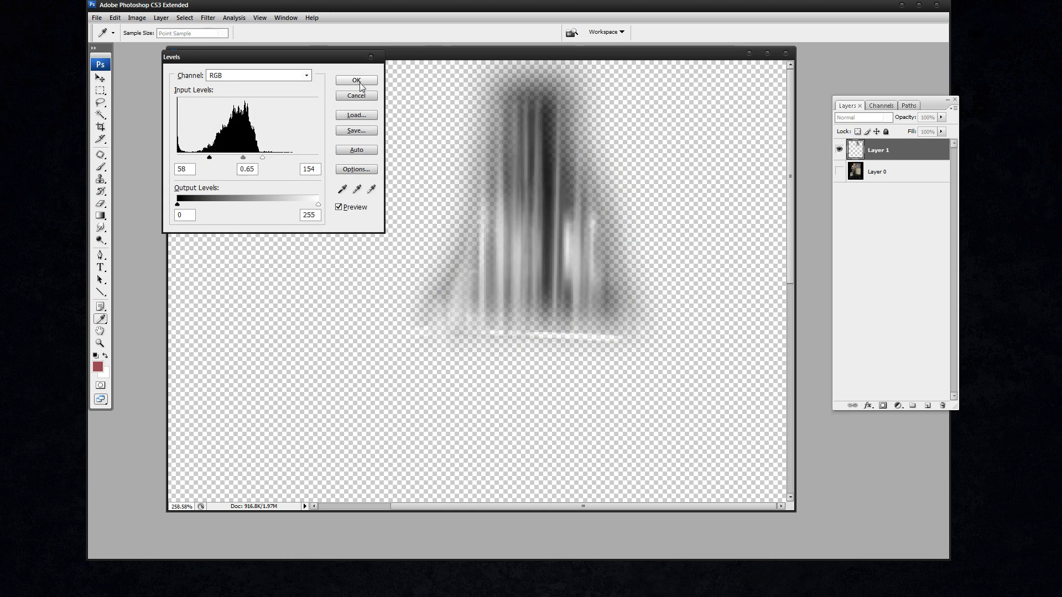
key("Return")
Make Layer 0 visible again beneath the grey curtain and select it as the active layer.
key("l")
left_click(839, 171)
left_click(871, 178)
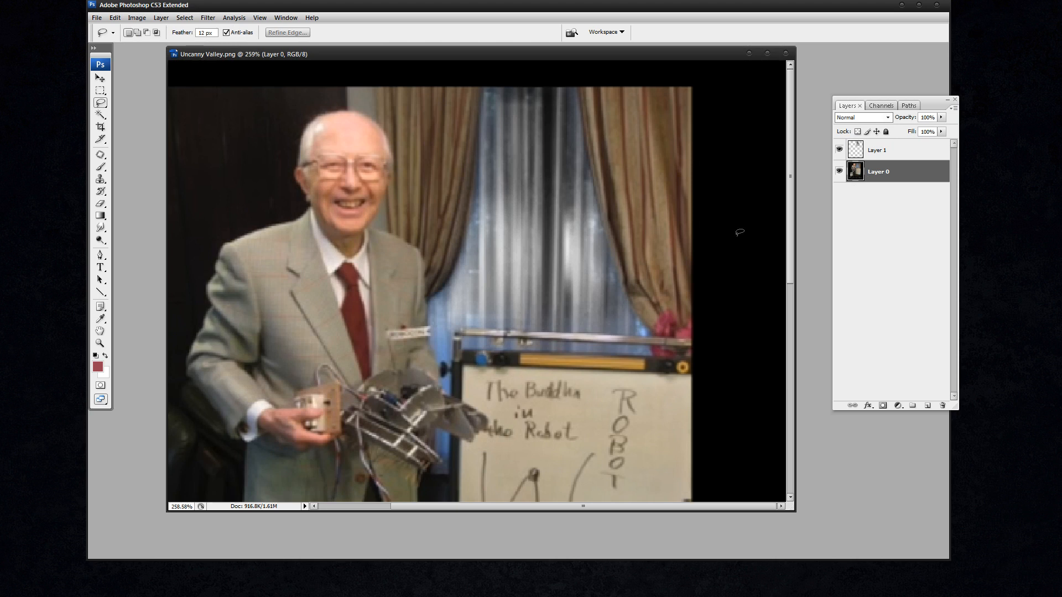
Compare the curtain with Layer 1 and Layer 0 hidden and shown in turn, and examine the whole picture at 100%.
left_click(839, 153)
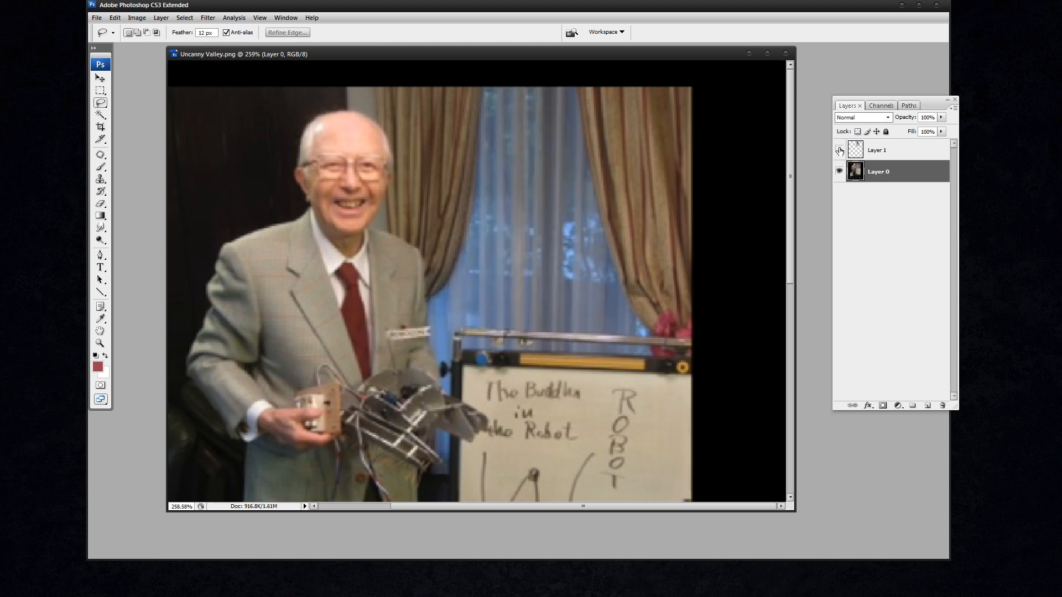
left_click(840, 152)
left_click(841, 150)
left_click(841, 150)
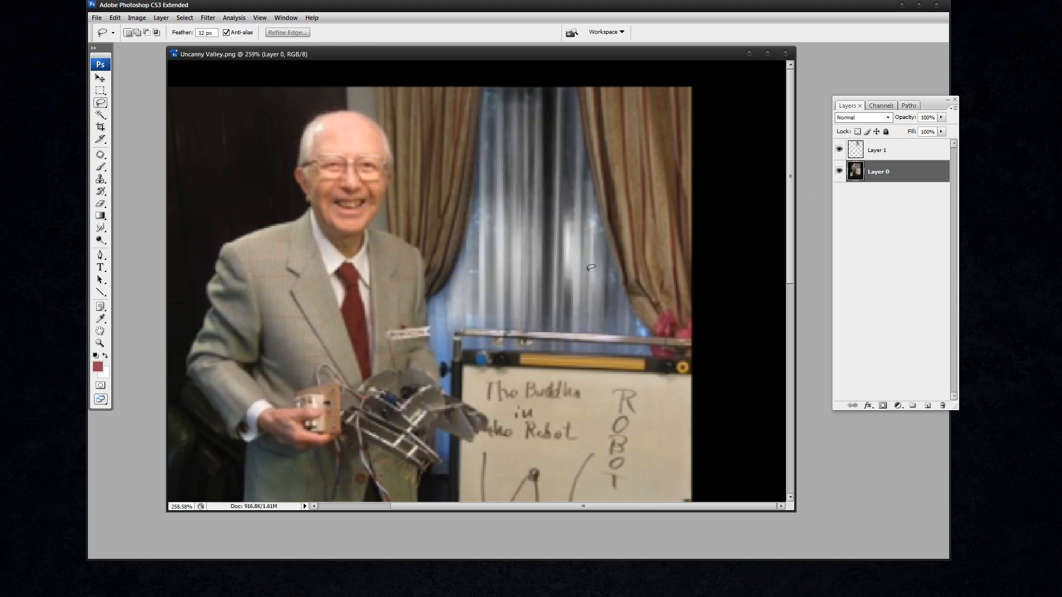
left_click(841, 173)
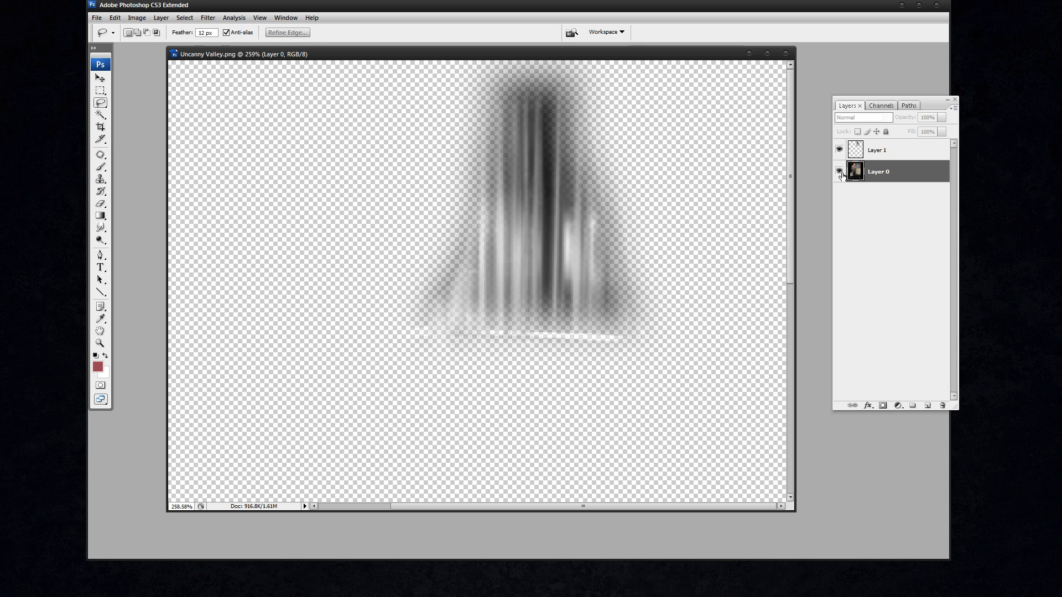
left_click(840, 172)
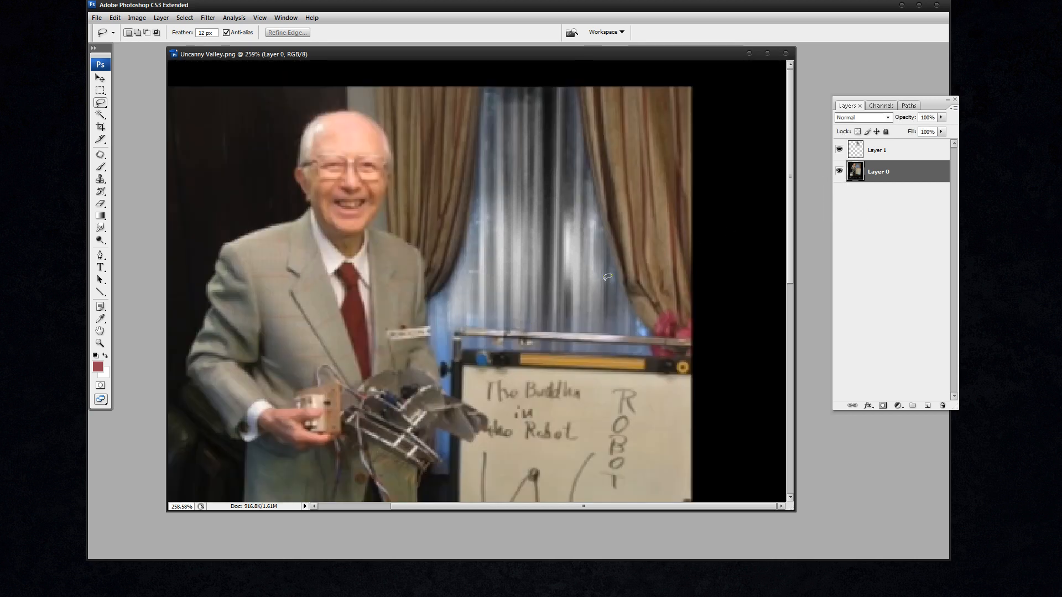
key("ctrl+minus")
key("ctrl+minus")
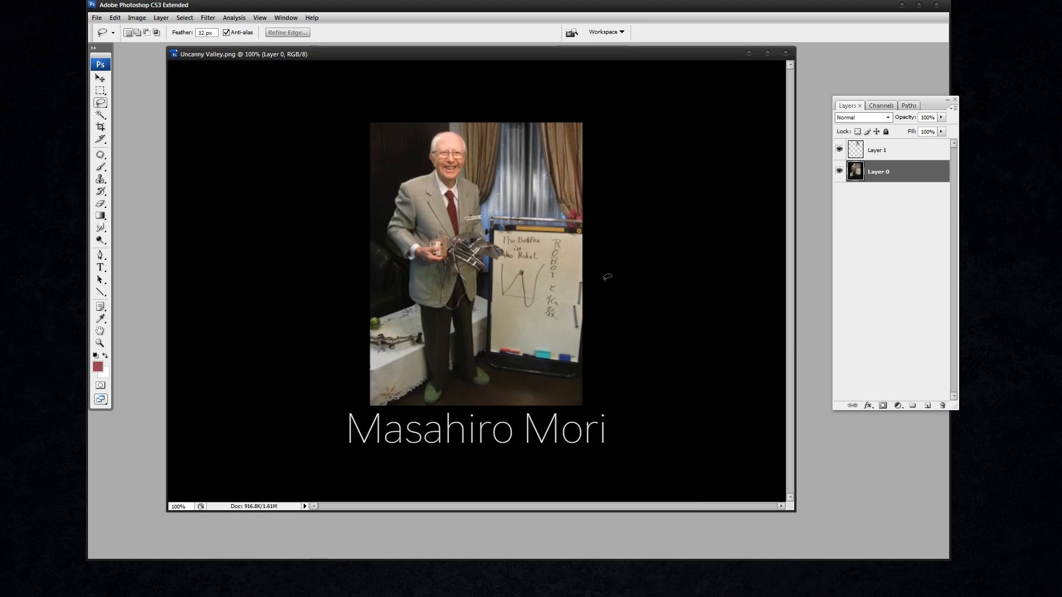
key("m")
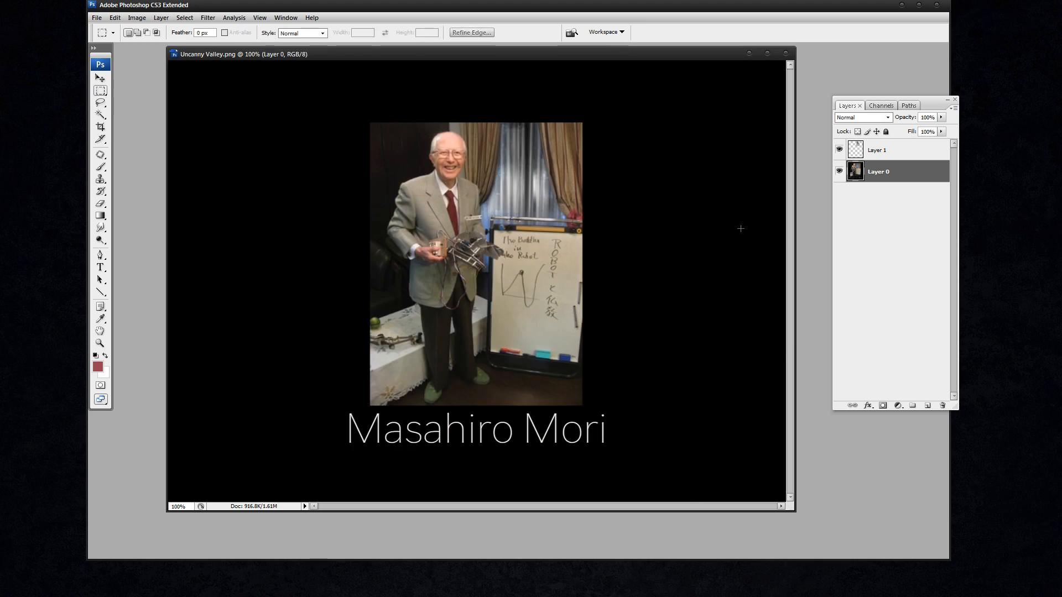